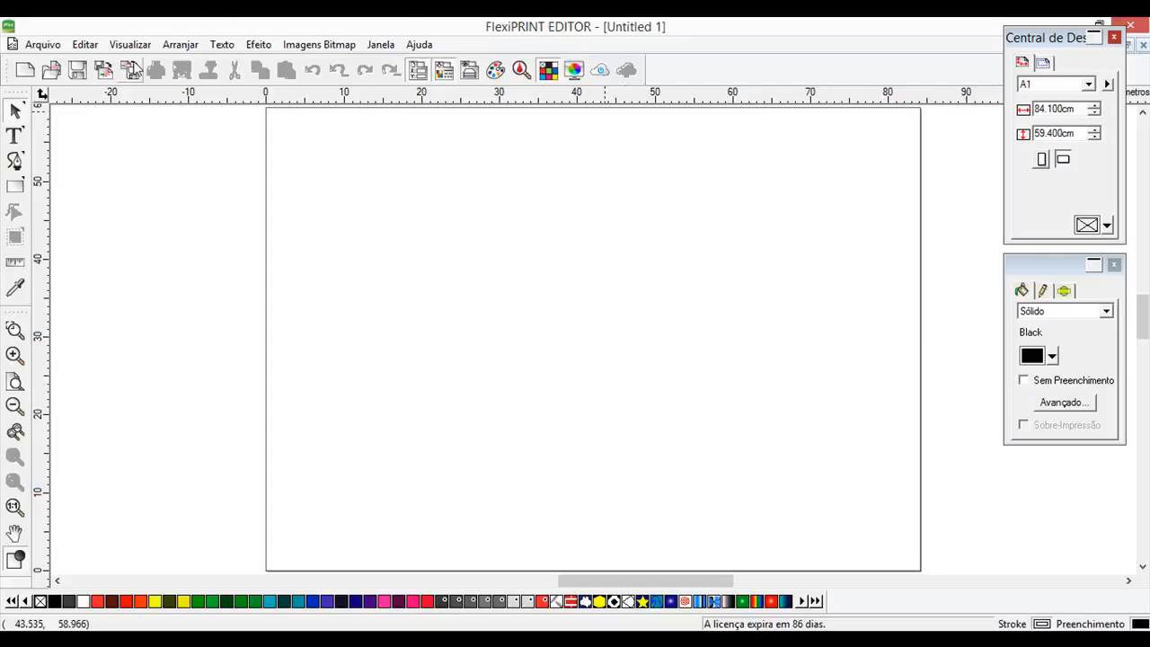
# Start an import and browse to the LifeSize folder inside CD_Imagens on the Data (D:) drive.
pyautogui.click(42, 46)
pyautogui.click(127, 189)
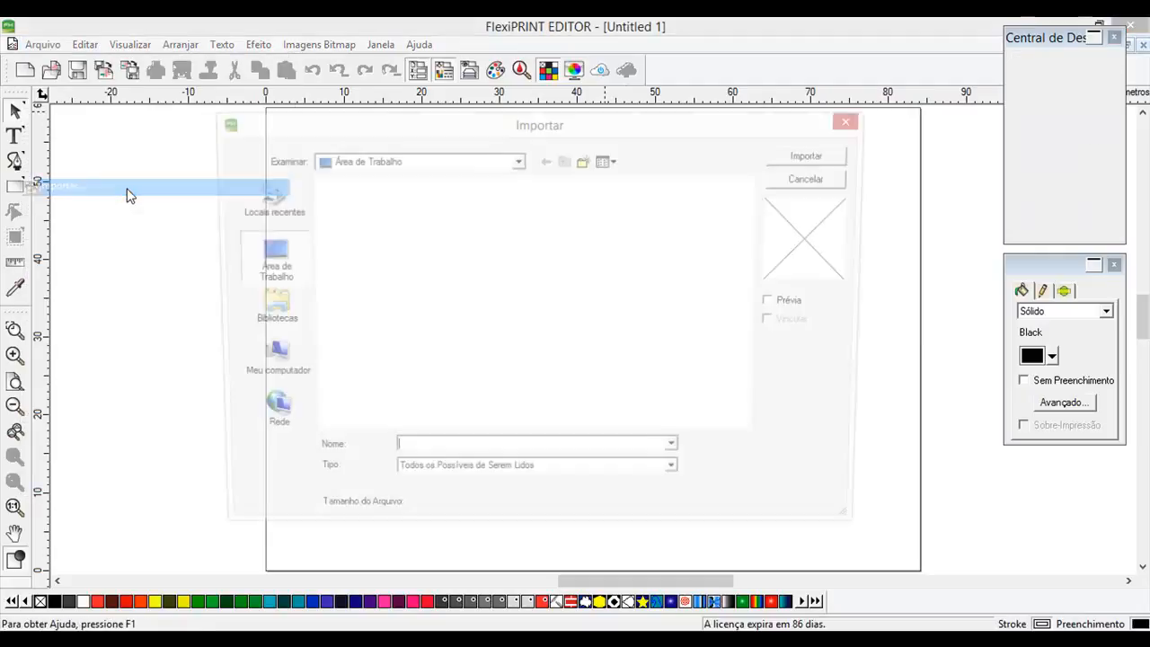
pyautogui.click(266, 369)
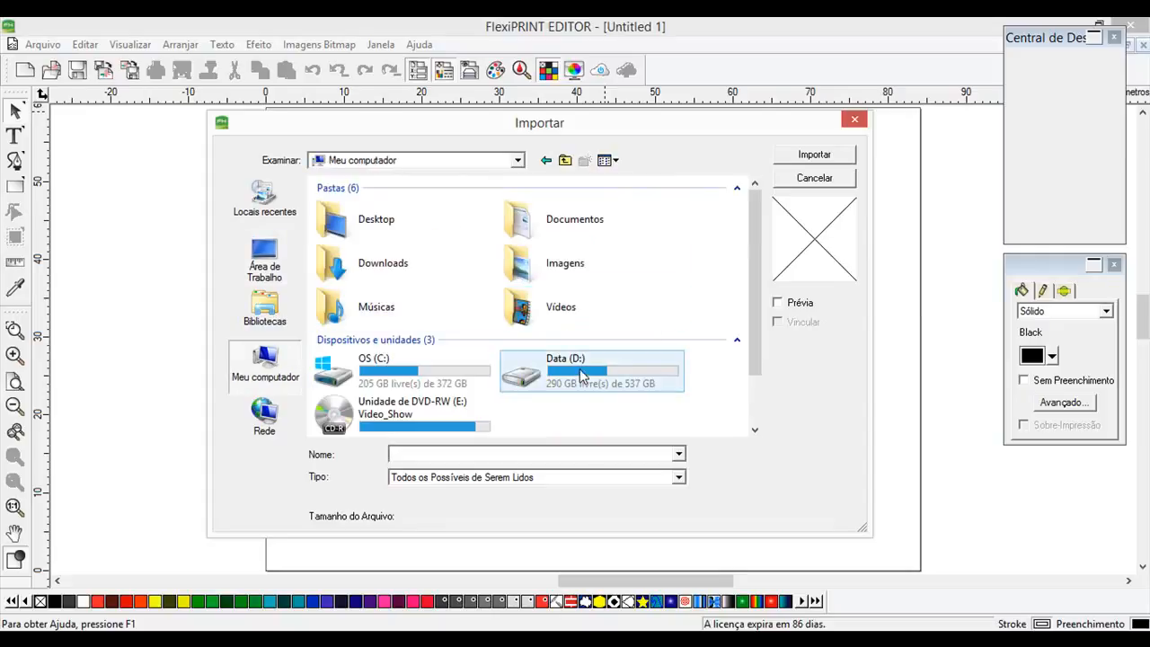
pyautogui.doubleClick(580, 376)
pyautogui.doubleClick(364, 236)
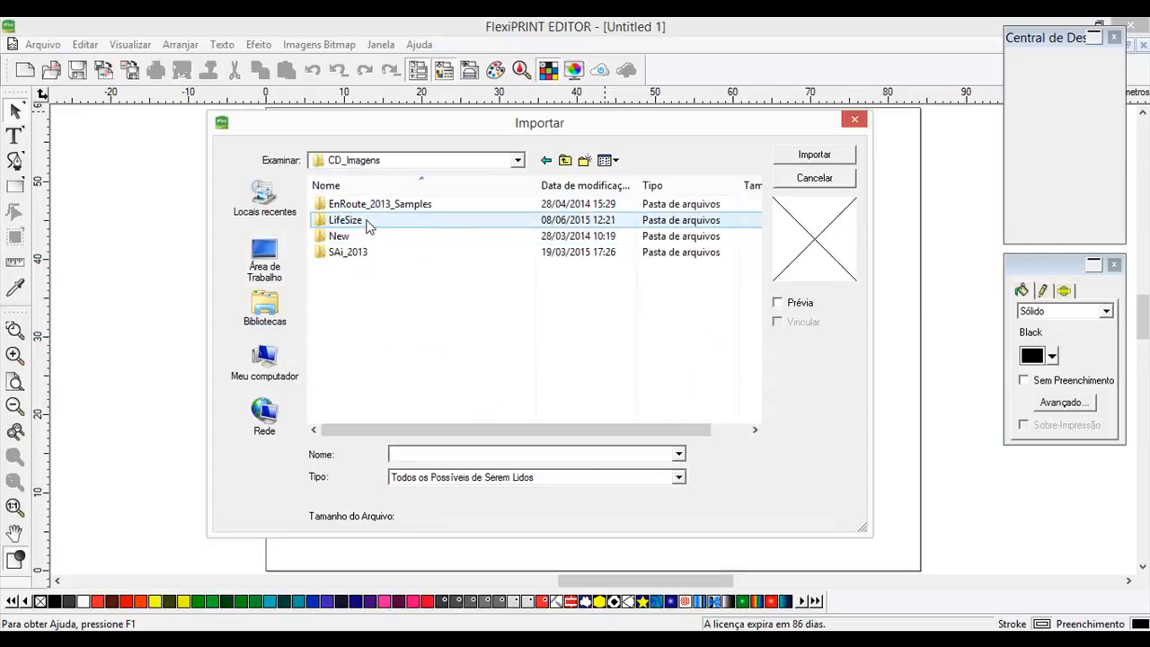
pyautogui.doubleClick(346, 220)
# Import Superman Contour.pdf near the page's upper-left corner and enlarge it proportionally to about 28.9 by 21.1 cm.
pyautogui.moveTo(759, 235); pyautogui.dragTo(757, 385)
pyautogui.click(666, 391)
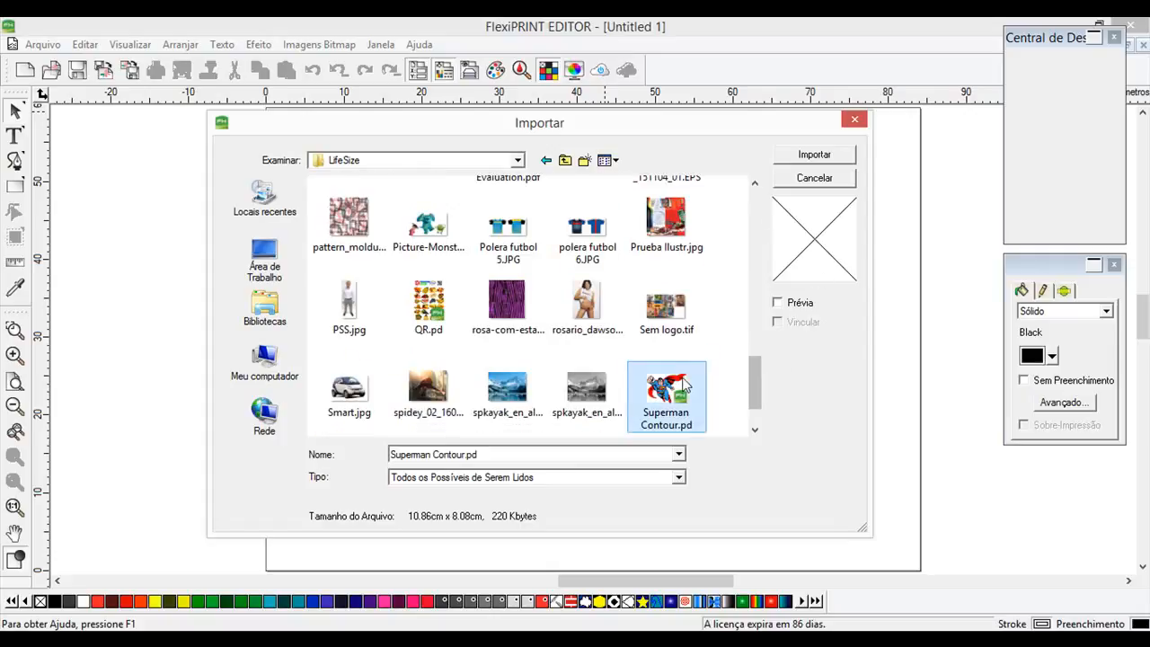
pyautogui.click(814, 155)
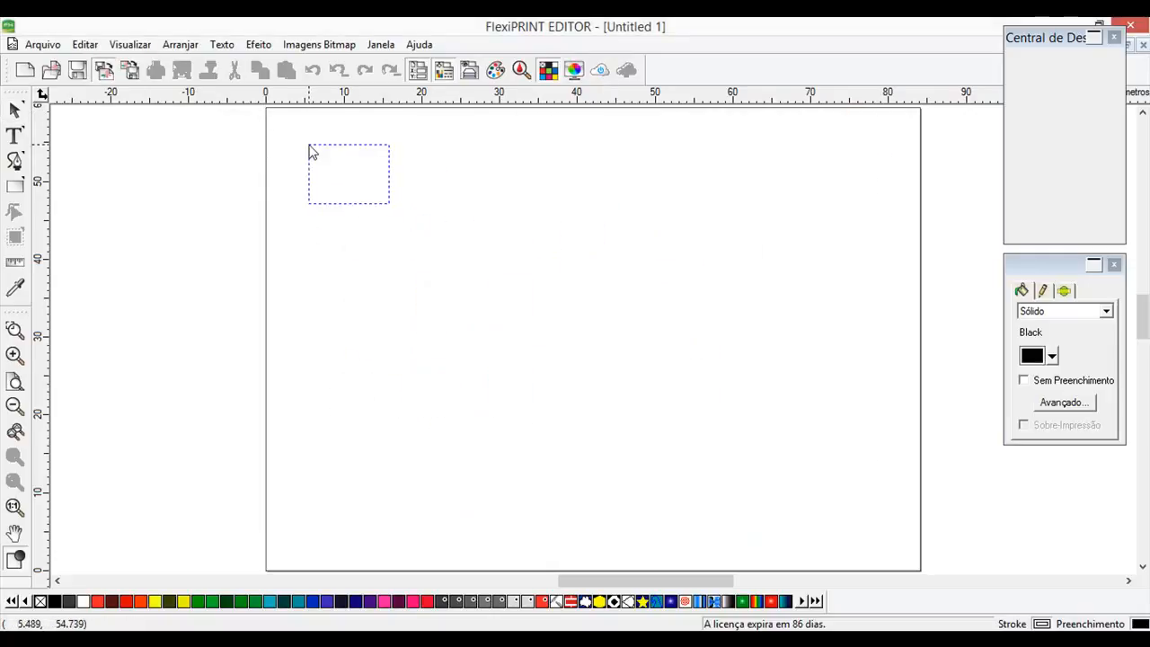
pyautogui.click(310, 145)
pyautogui.moveTo(389, 203); pyautogui.dragTo(496, 313)
pyautogui.click(656, 287)
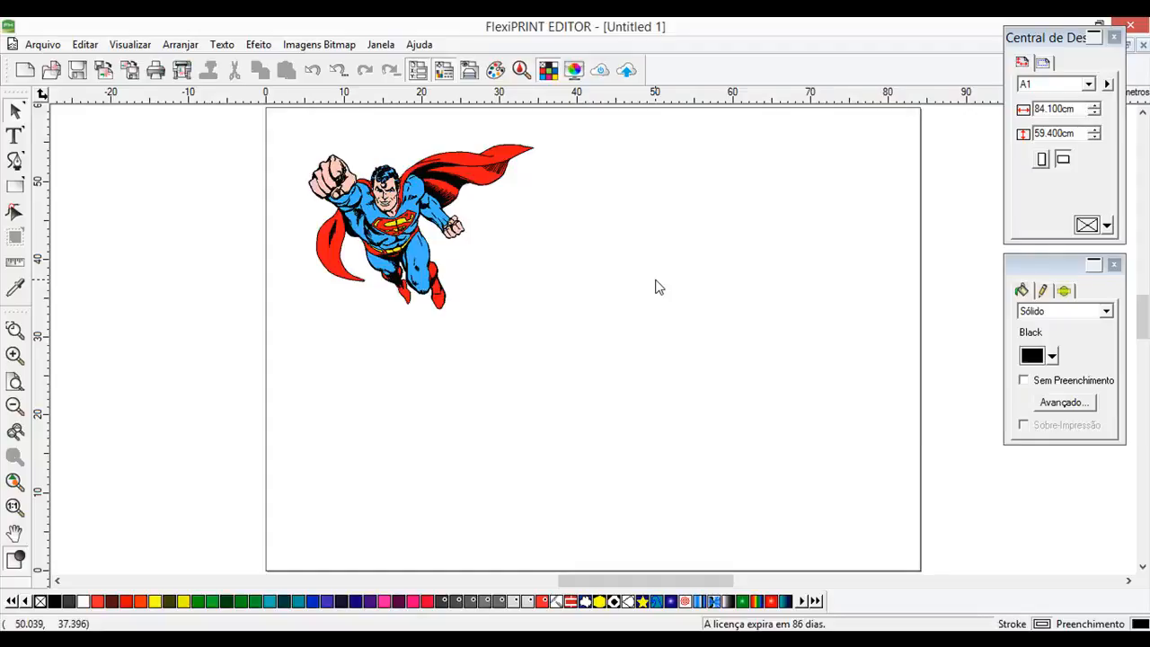
# Apply a contour cut to the Superman figure with an offset of 0.2 cm.
pyautogui.click(494, 160)
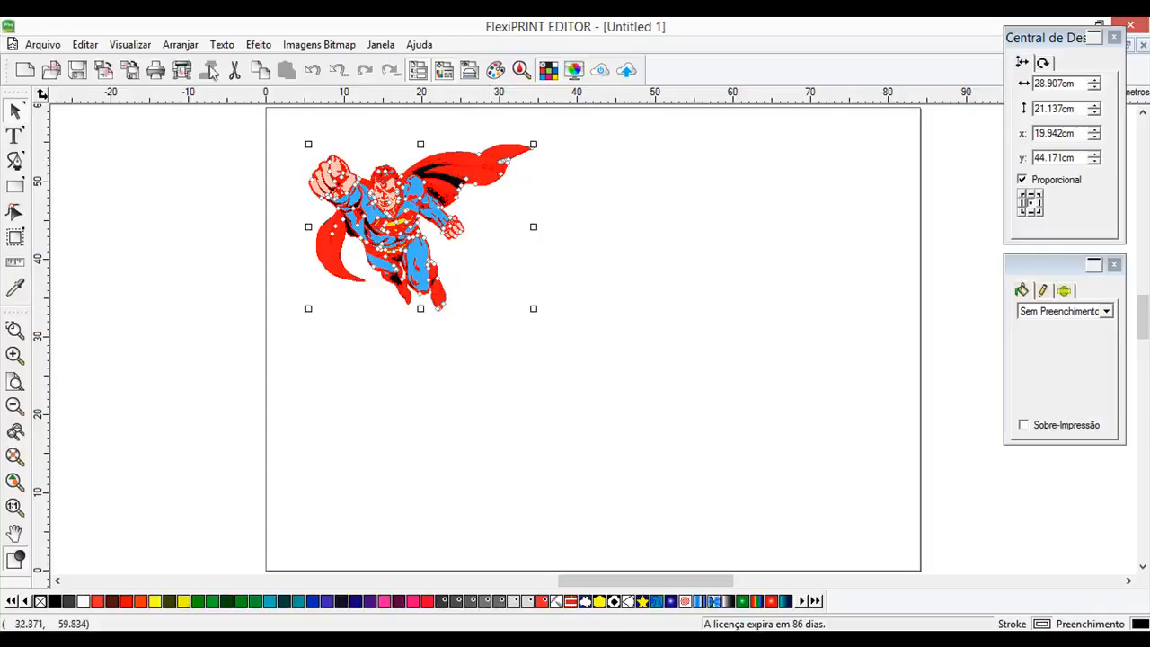
pyautogui.click(260, 45)
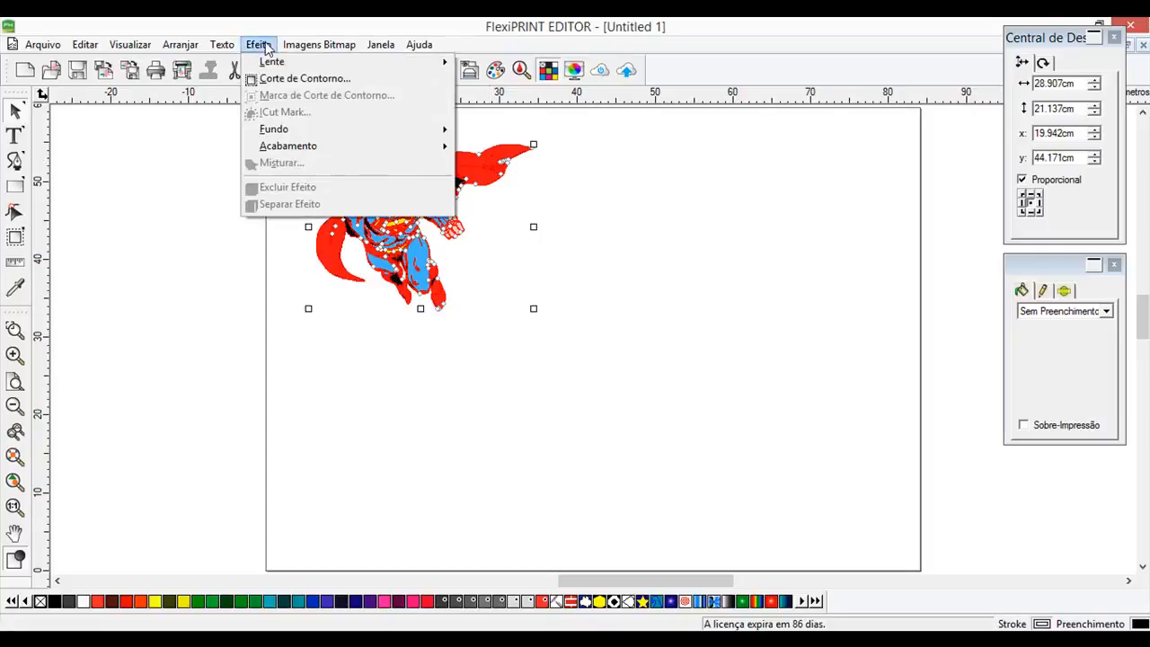
pyautogui.click(297, 79)
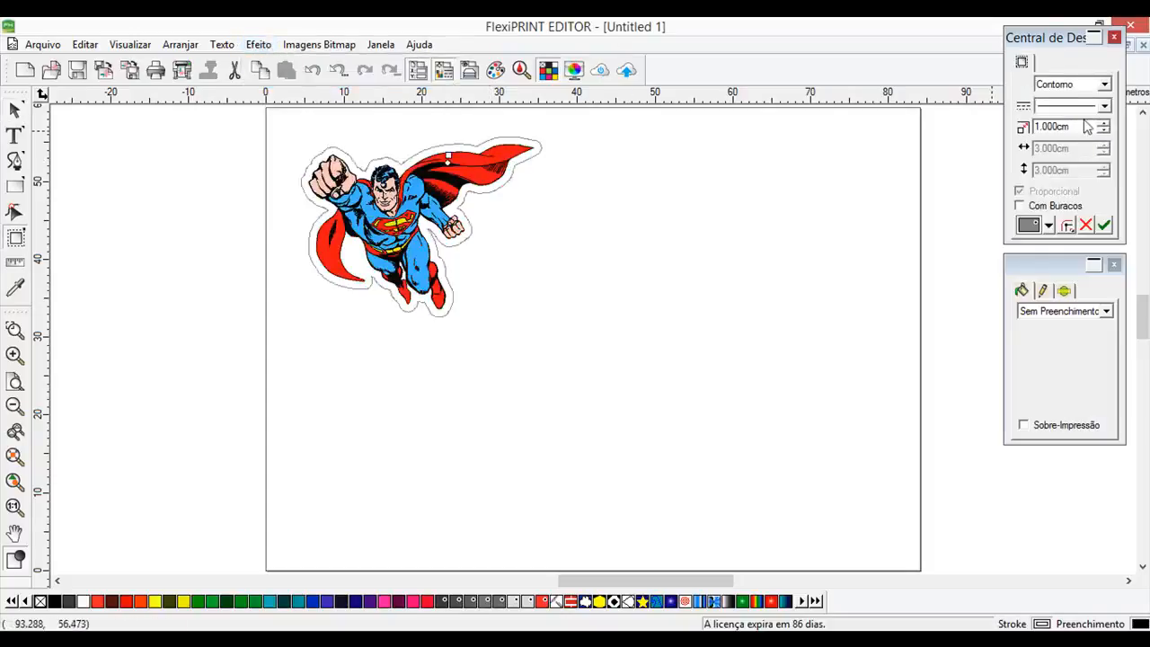
pyautogui.press('Tab')
pyautogui.write('2')
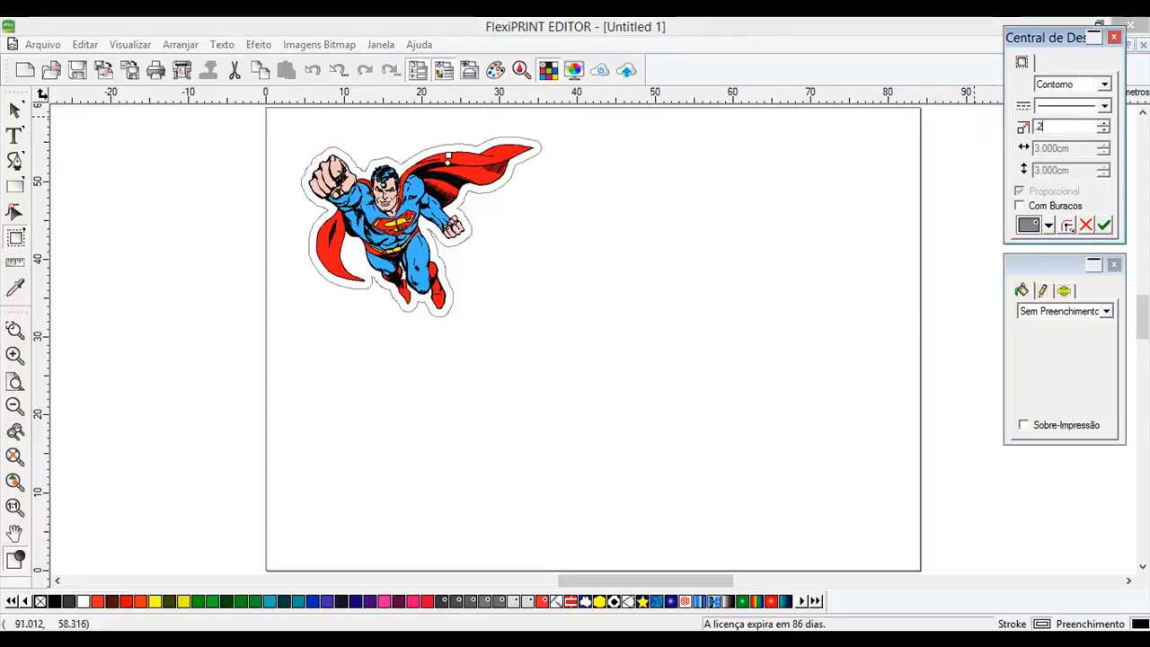
pyautogui.click(1106, 228)
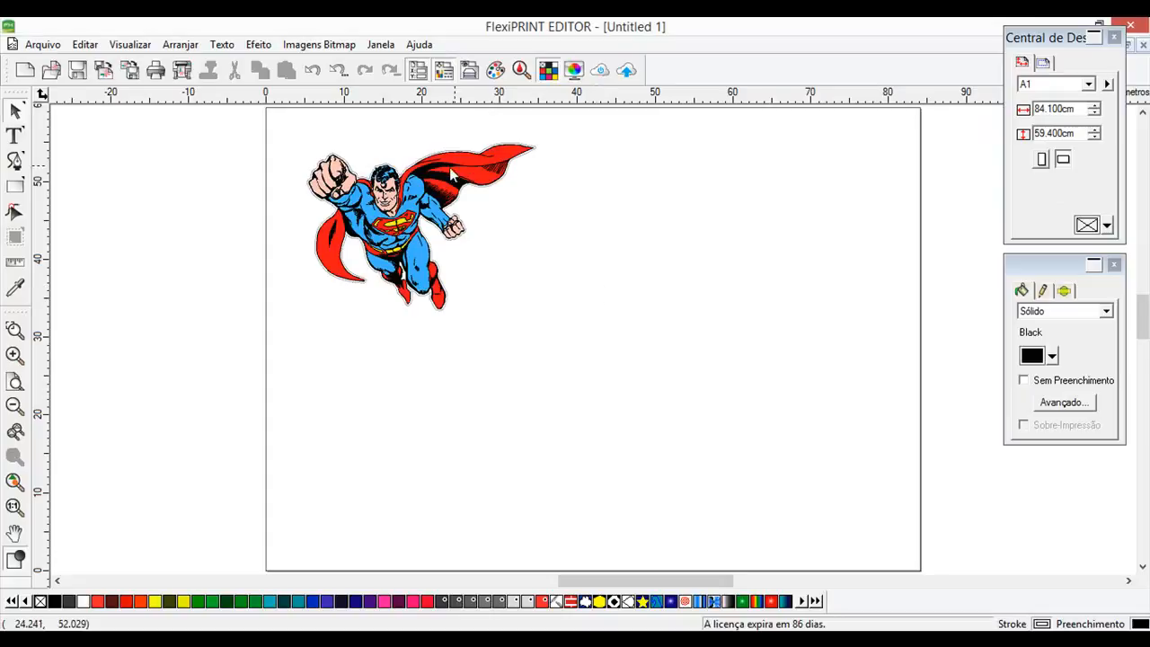
# Scale the Superman figure and its contour cut down proportionally to roughly two thirds, keeping the upper-left corner in place.
pyautogui.click(444, 200)
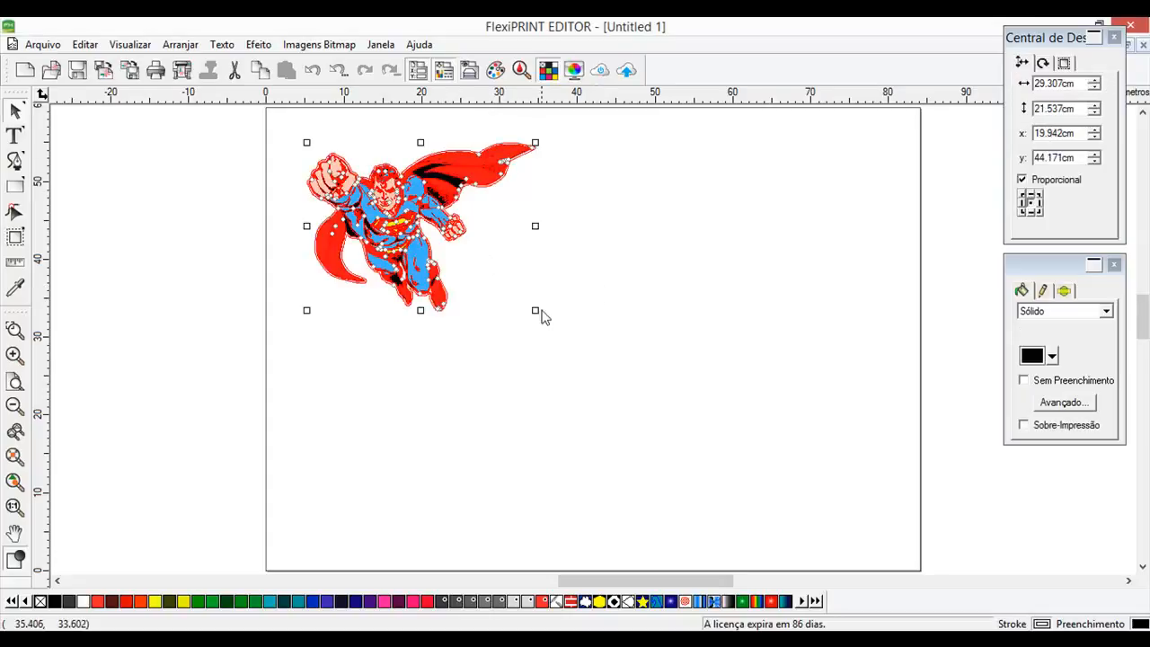
pyautogui.moveTo(534, 311); pyautogui.dragTo(463, 258)
pyautogui.click(458, 319)
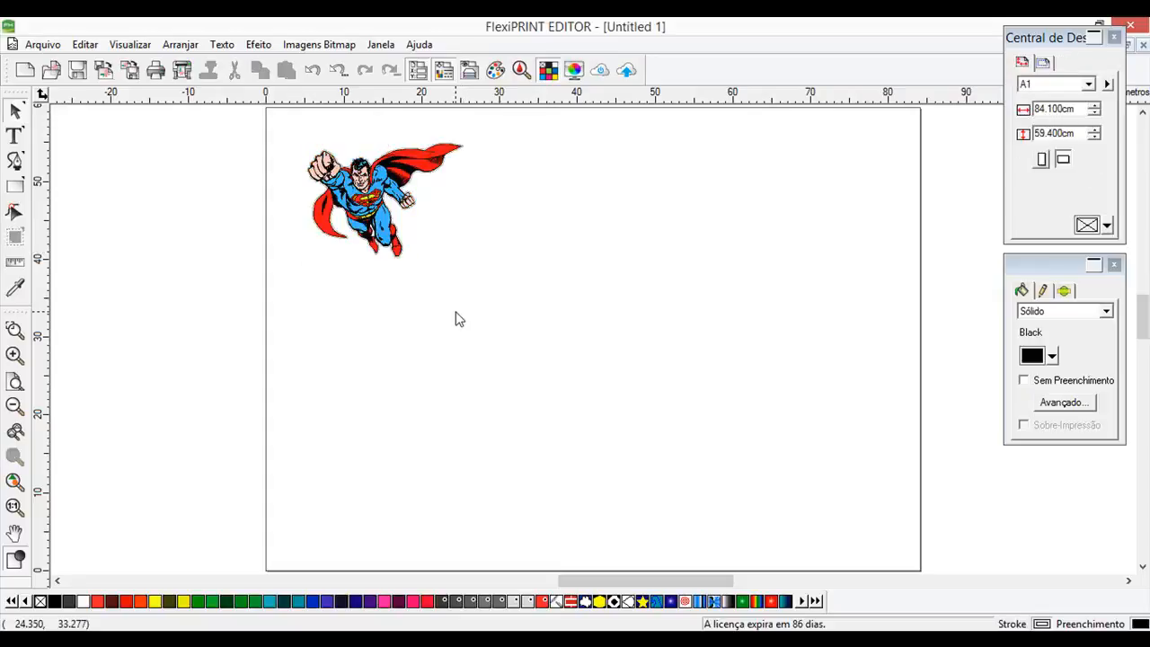
# Import LittleBoy.jpg from the LifeSize folder and place it to the right of Superman.
pyautogui.click(42, 44)
pyautogui.click(135, 187)
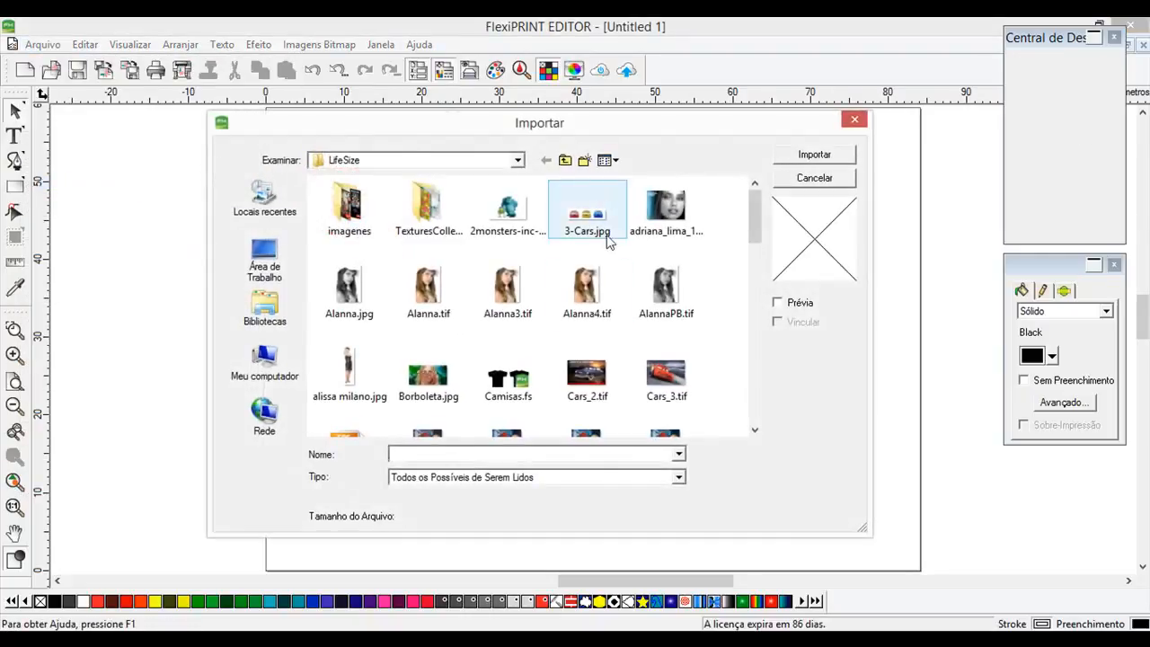
pyautogui.scroll(-10, 719, 270)
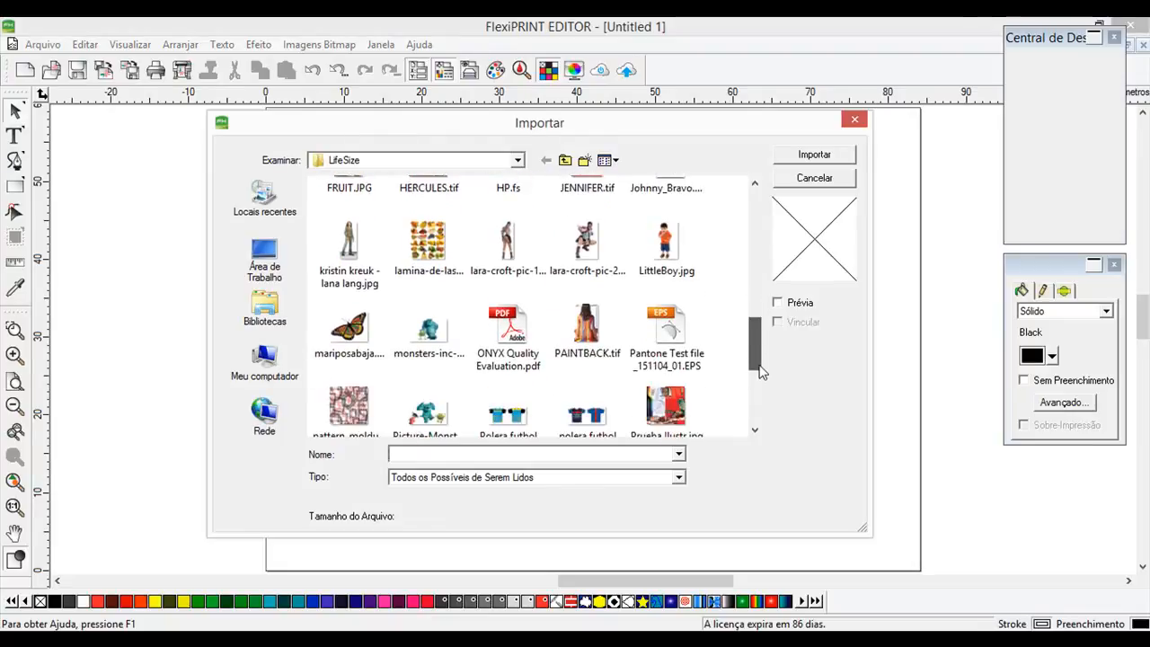
pyautogui.click(663, 255)
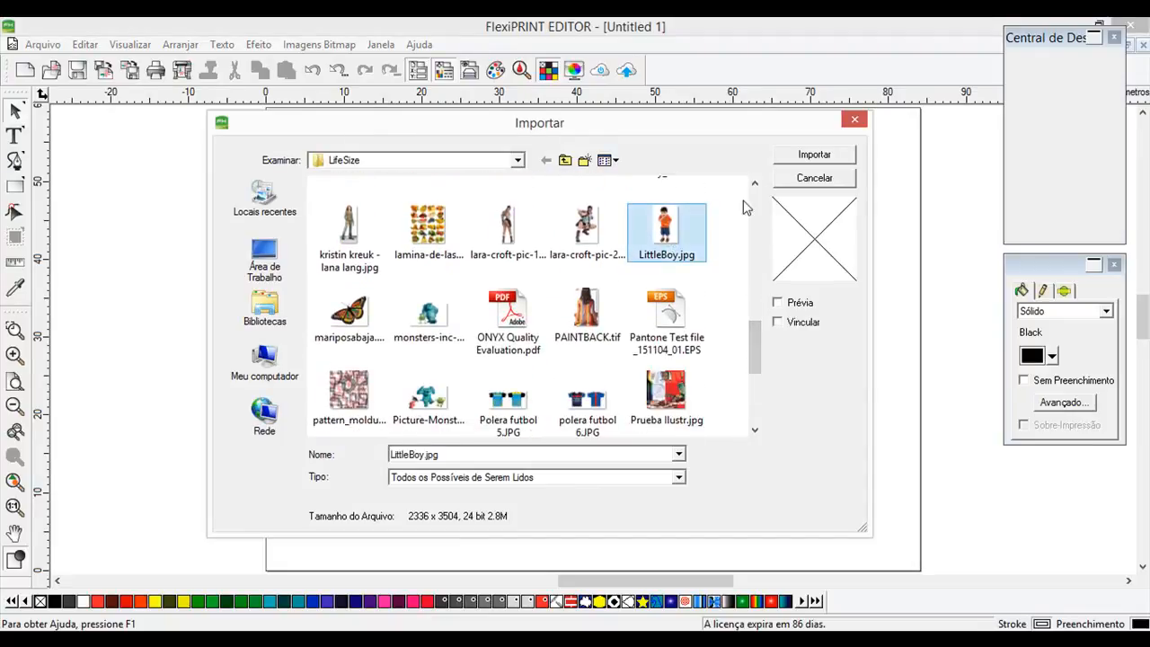
pyautogui.click(813, 155)
pyautogui.click(492, 136)
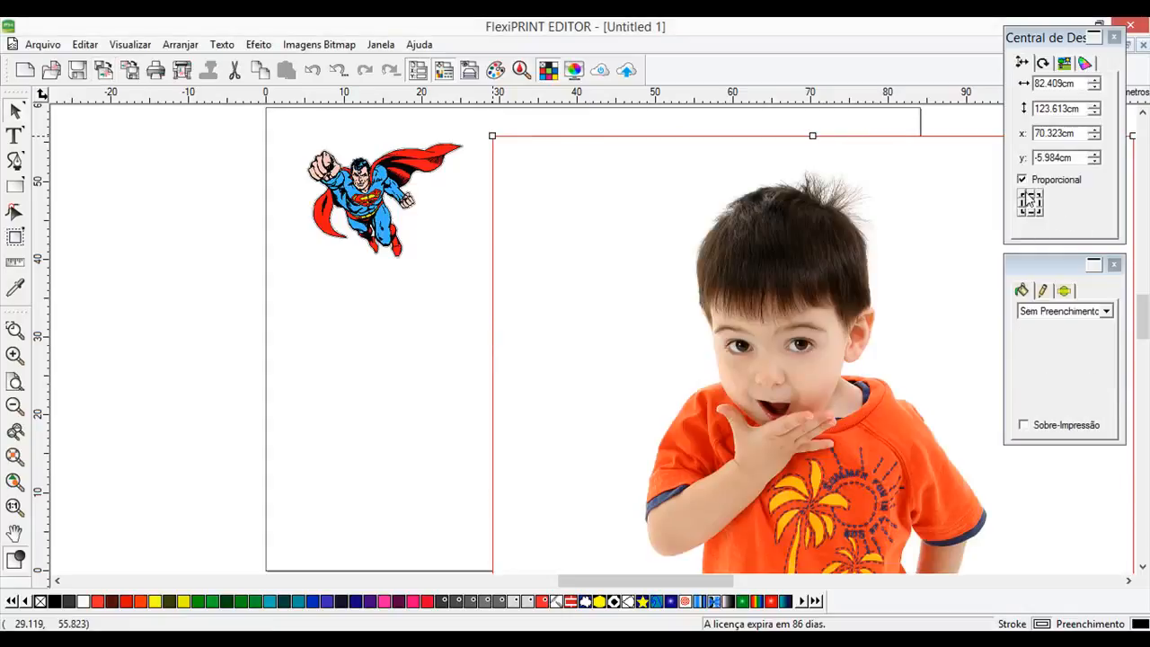
# Set the boy photo's reference point to its upper-left corner and its height to 20 cm, keeping proportions.
pyautogui.click(1027, 195)
pyautogui.moveTo(1080, 108); pyautogui.dragTo(1040, 109)
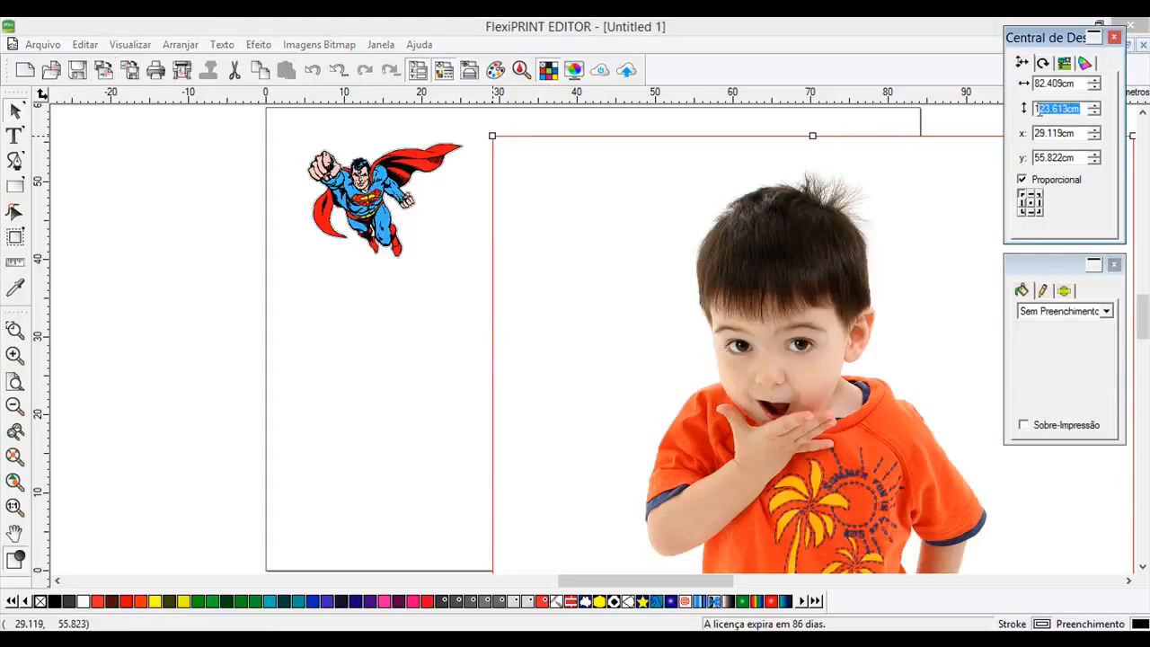
pyautogui.press('BackSpace')
pyautogui.press('Return')
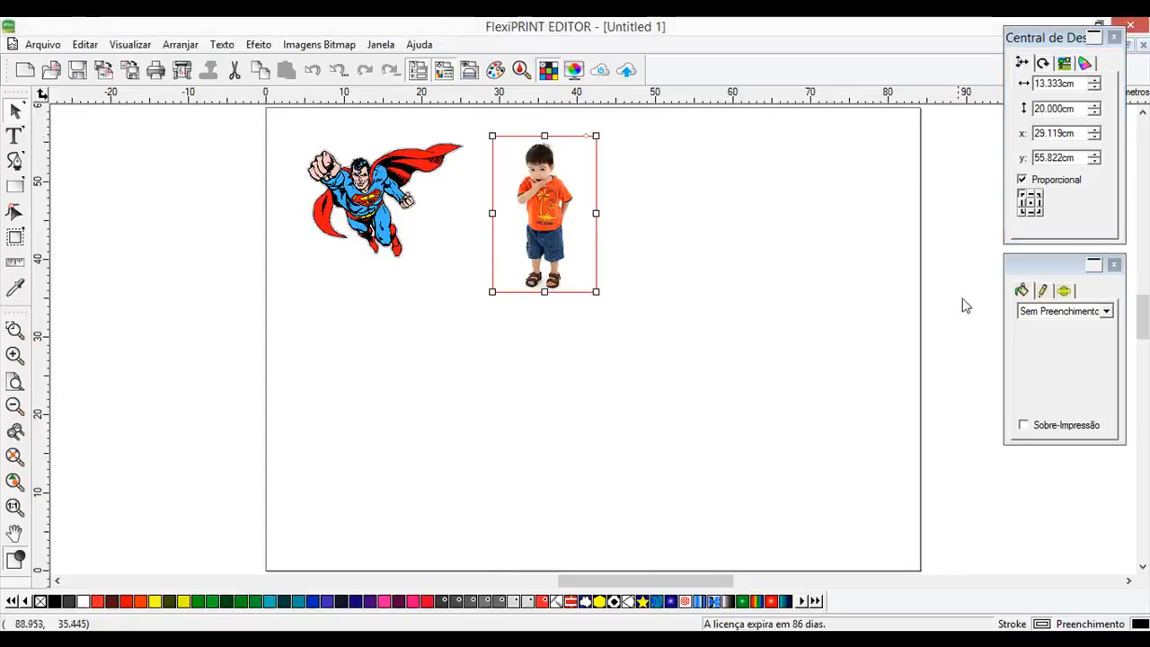
pyautogui.click(14, 330)
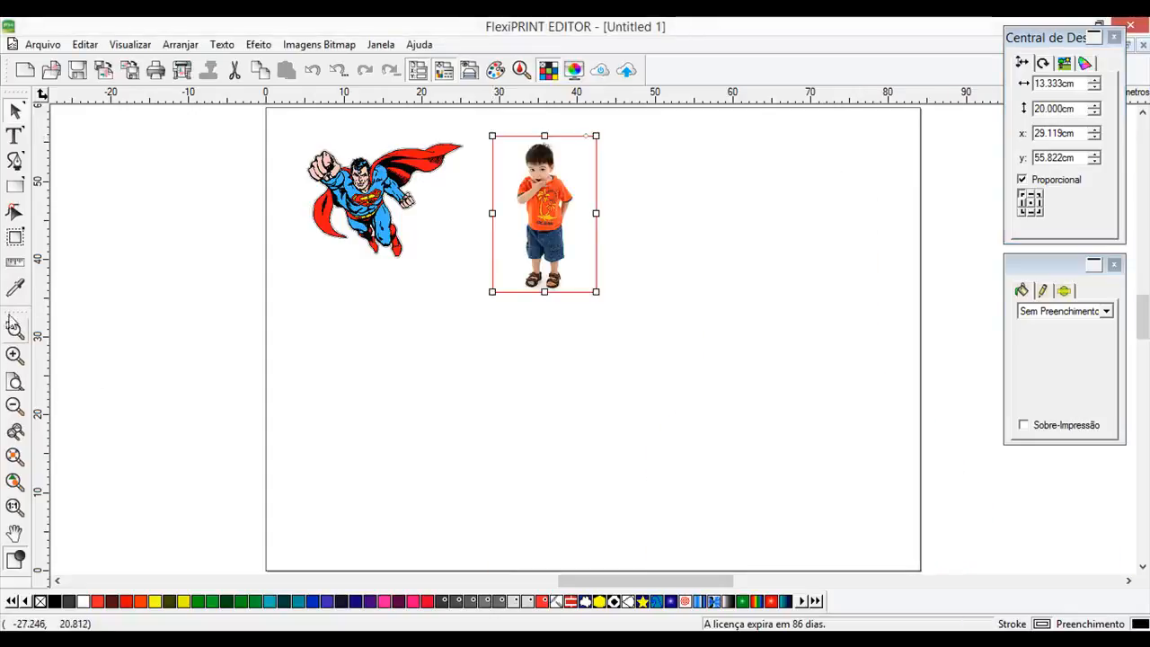
pyautogui.moveTo(481, 128); pyautogui.dragTo(637, 318)
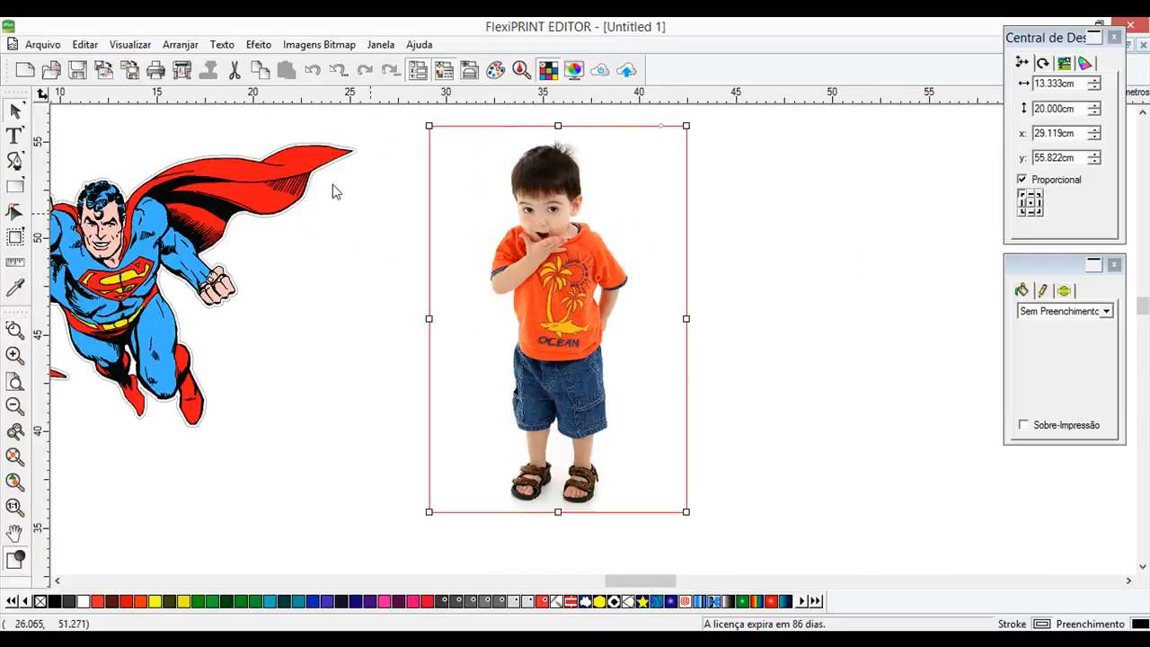
pyautogui.click(261, 45)
pyautogui.click(304, 79)
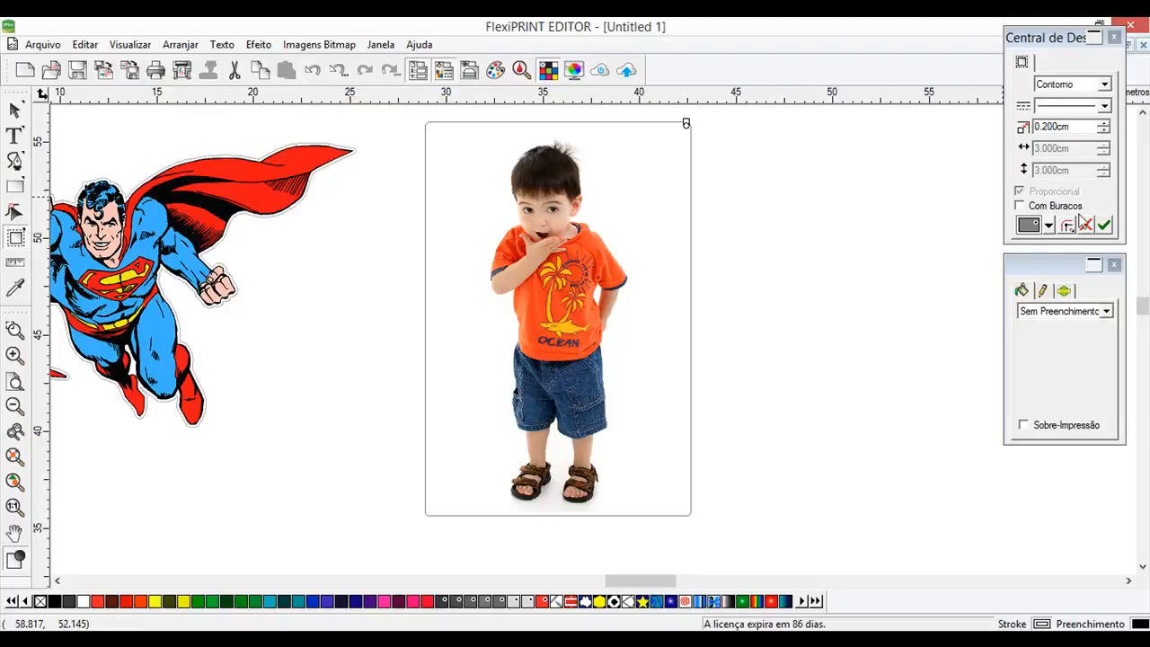
pyautogui.click(1086, 227)
# Make the boy photo's white background transparent with a tolerance of 32, including the gap beside his arm.
pyautogui.click(260, 45)
pyautogui.moveTo(296, 46)
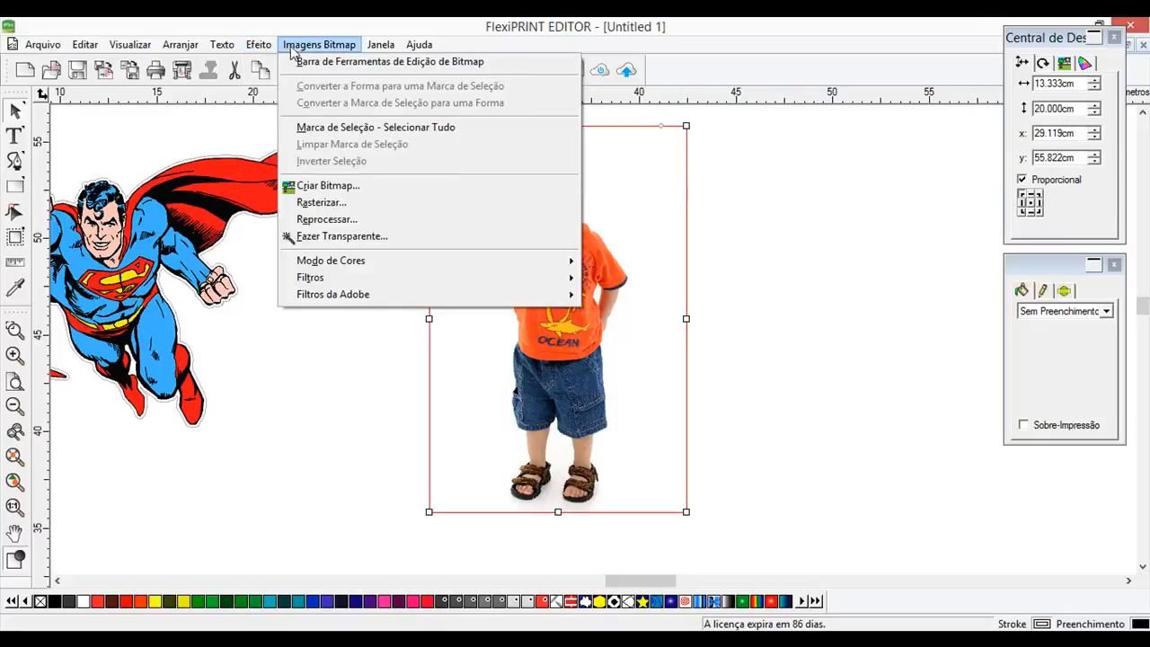
pyautogui.click(341, 238)
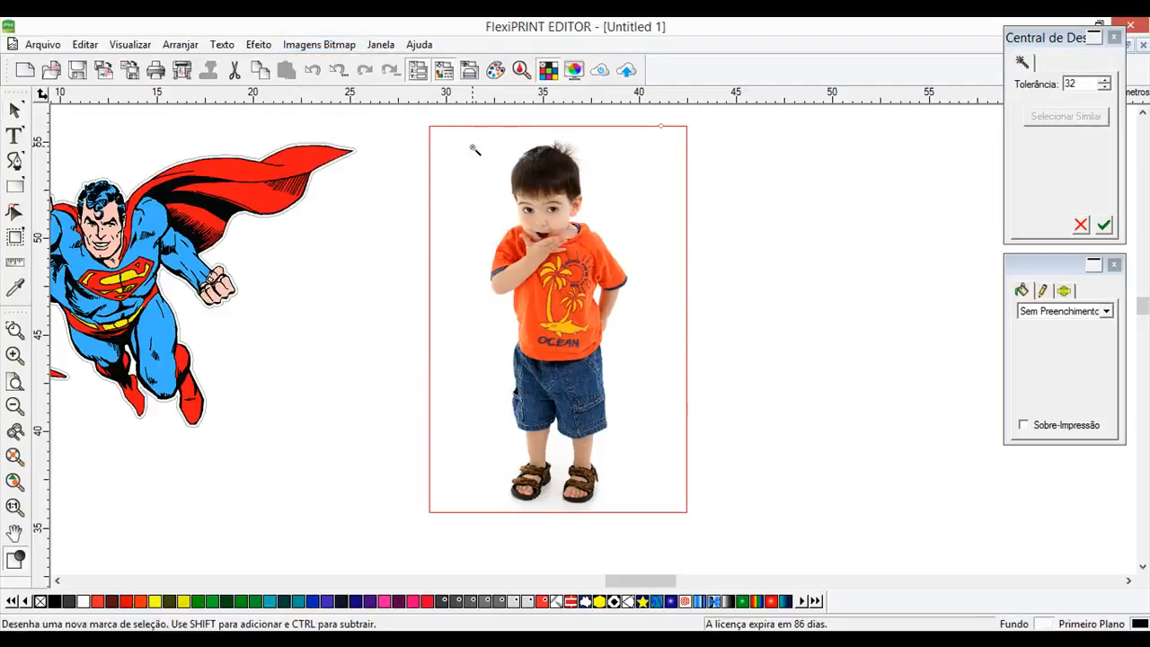
pyautogui.click(479, 178)
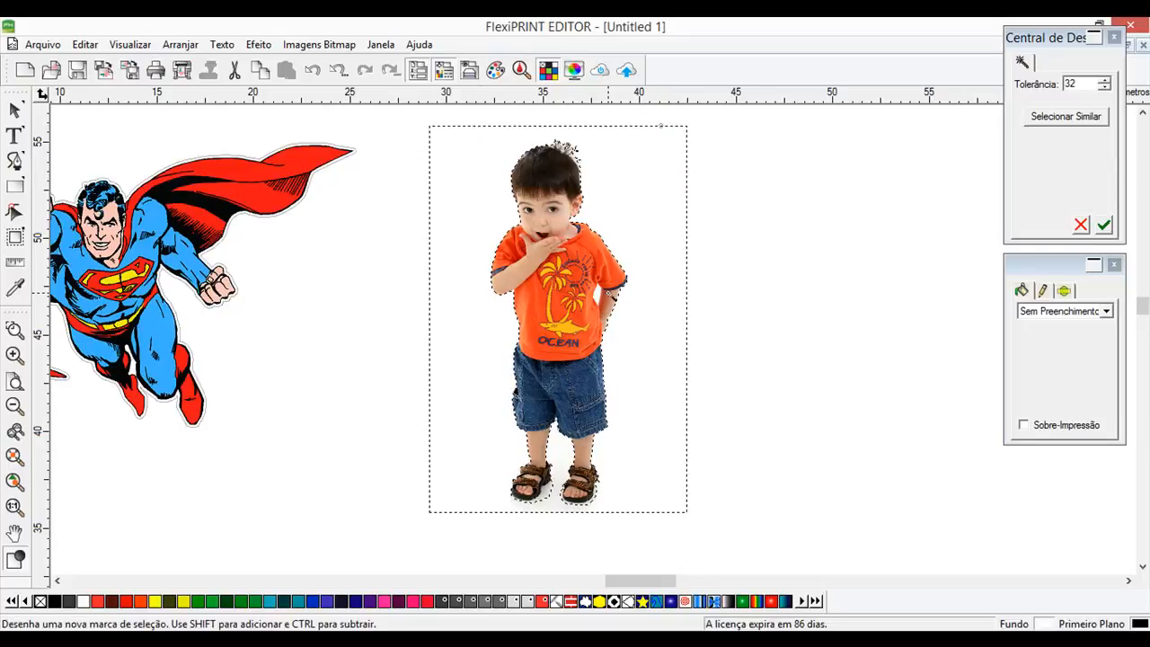
pyautogui.press('shift')
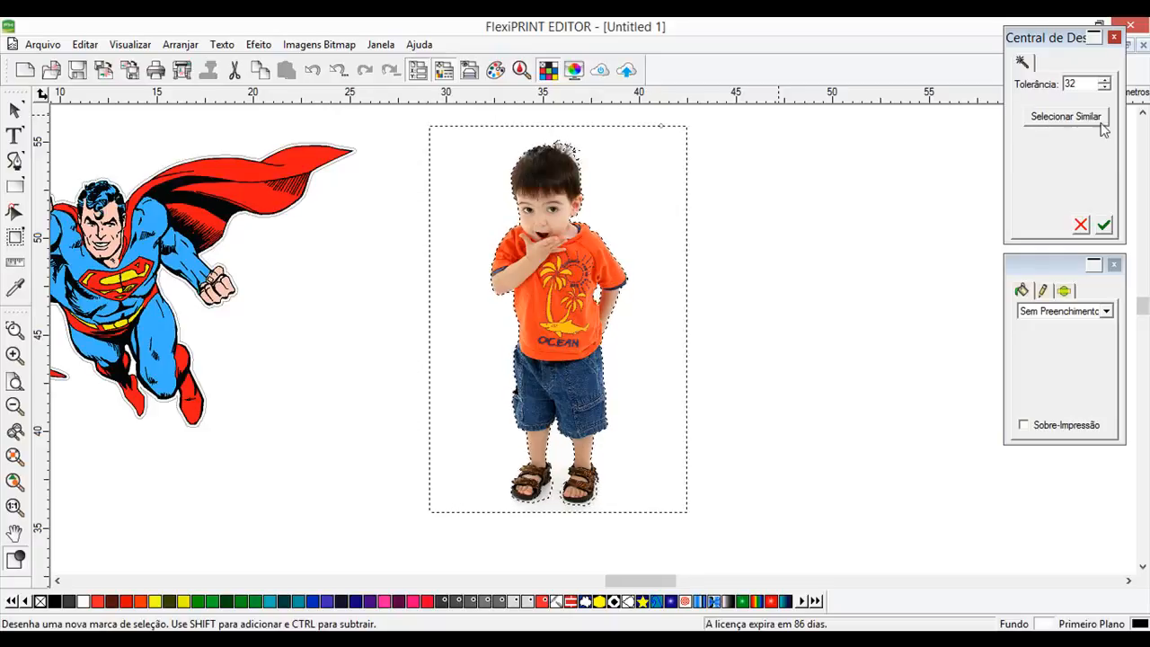
pyautogui.click(1105, 226)
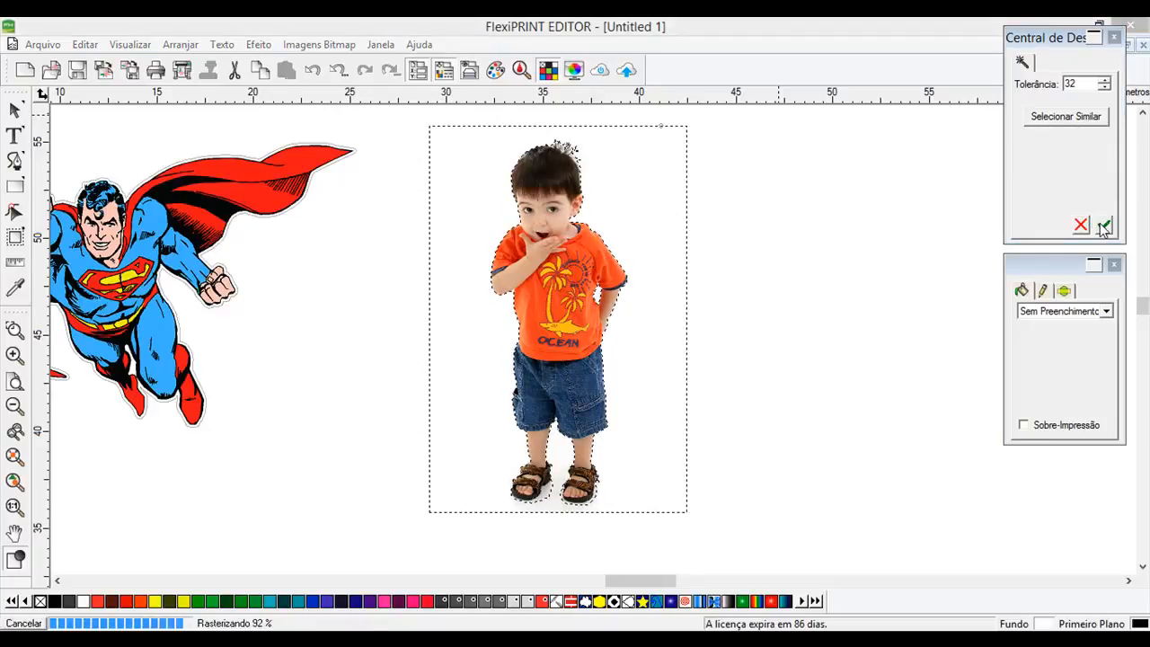
# Apply a contour cut with holes to the boy image, using an offset of 0.010 cm.
pyautogui.click(258, 44)
pyautogui.click(277, 80)
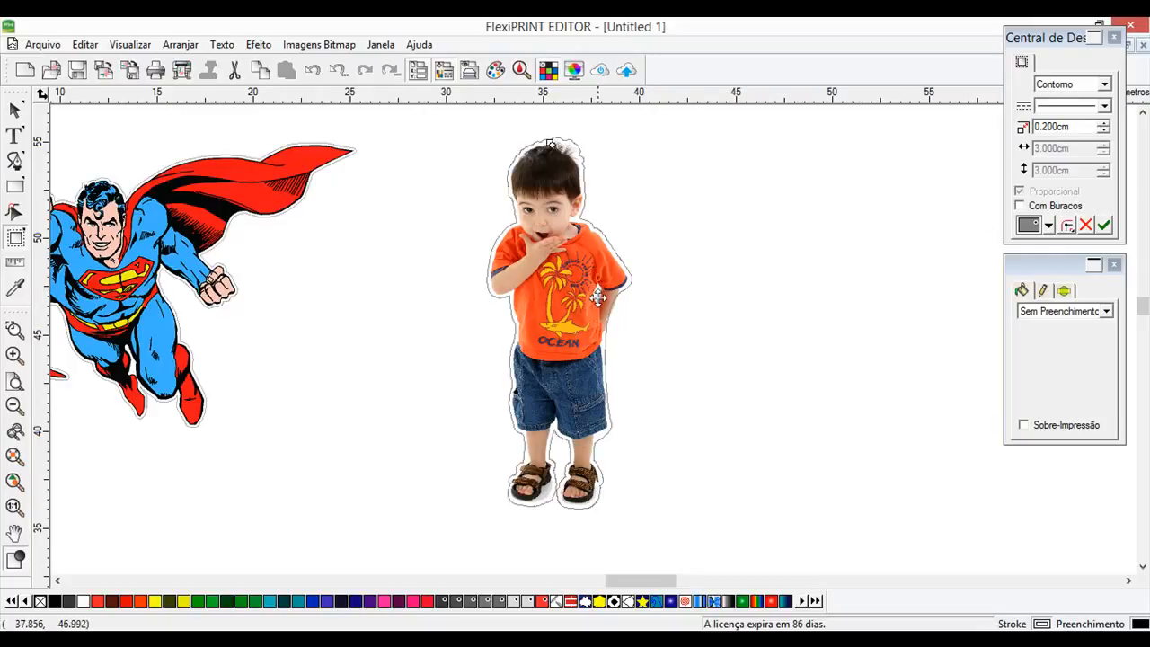
pyautogui.click(1021, 206)
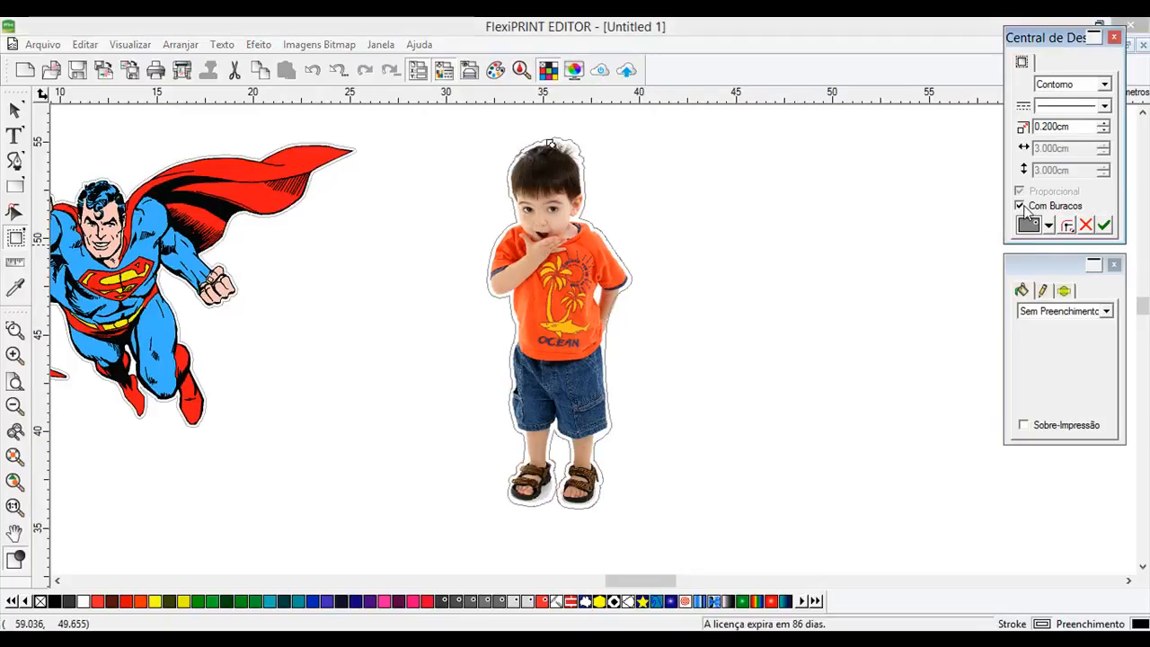
pyautogui.click(1103, 132)
pyautogui.click(1103, 132)
pyautogui.click(1103, 132)
pyautogui.click(1102, 132)
pyautogui.click(1102, 132)
pyautogui.click(1103, 132)
pyautogui.click(1103, 132)
pyautogui.click(1103, 132)
pyautogui.click(1103, 132)
pyautogui.click(1103, 132)
pyautogui.click(1103, 133)
pyautogui.click(1103, 132)
pyautogui.click(1103, 132)
pyautogui.click(1103, 132)
pyautogui.click(1105, 226)
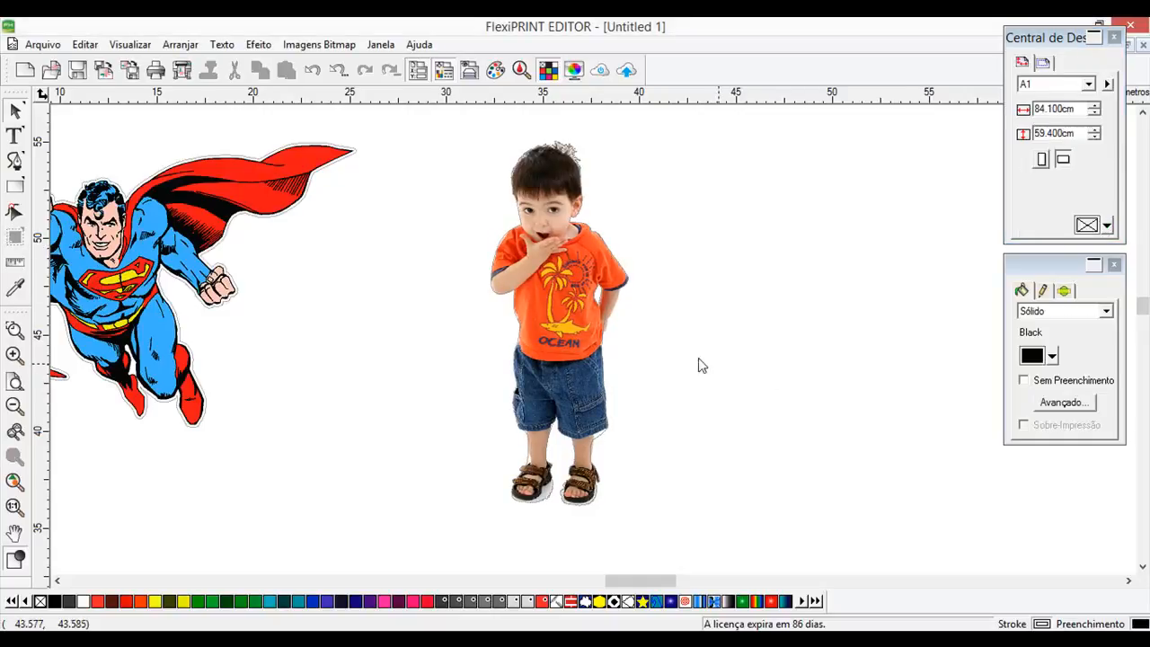
# Set the boy's contour cut offset to 0.110 cm and move him closer to the Superman figure.
pyautogui.click(630, 278)
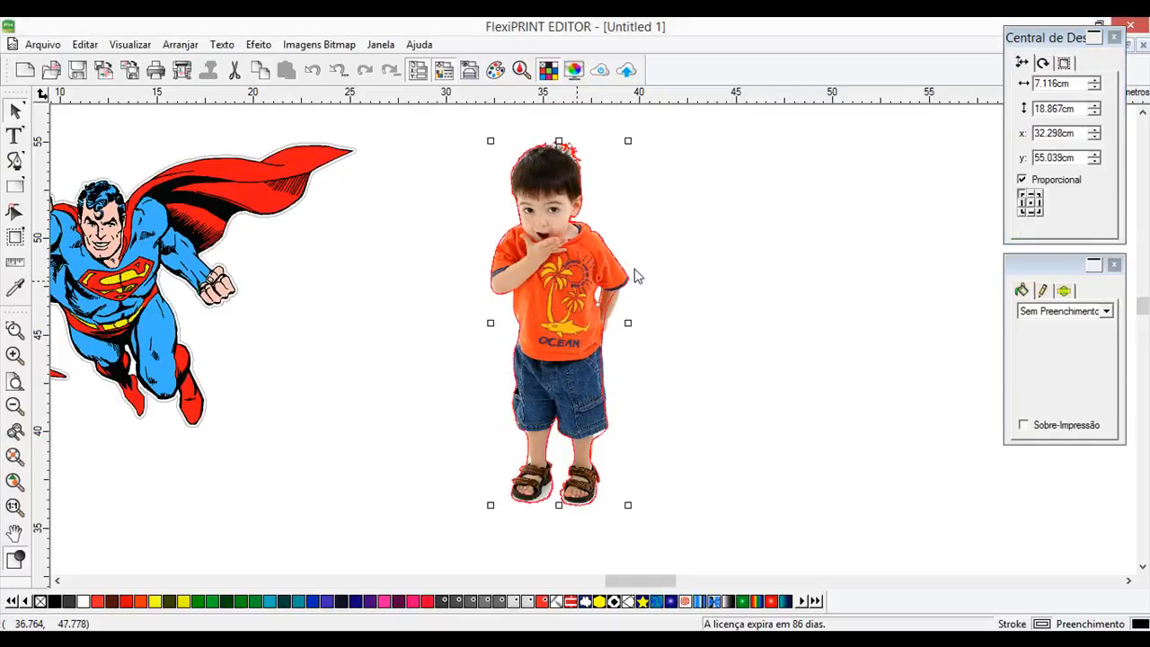
pyautogui.click(1068, 63)
pyautogui.click(1096, 124)
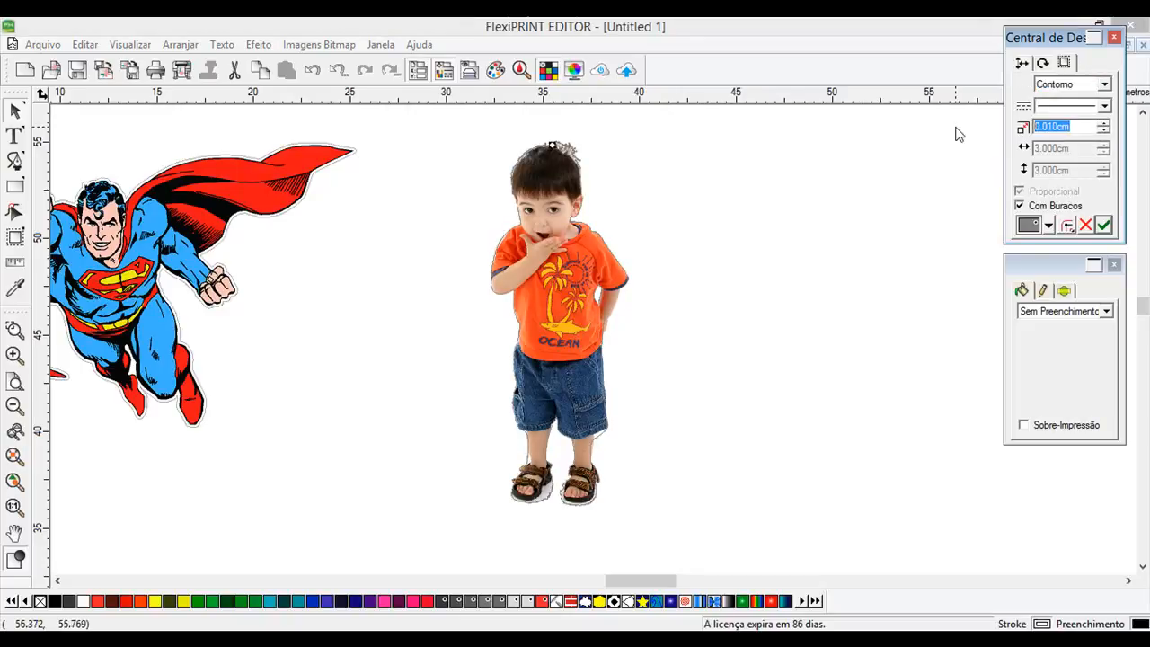
pyautogui.write('0.1')
pyautogui.press('Return')
pyautogui.click(1106, 123)
pyautogui.click(1111, 228)
pyautogui.moveTo(533, 260); pyautogui.dragTo(410, 246)
# Import lara-croft-pic-22.jpg and place it beside the boy, with its top roughly level with his head.
pyautogui.click(42, 44)
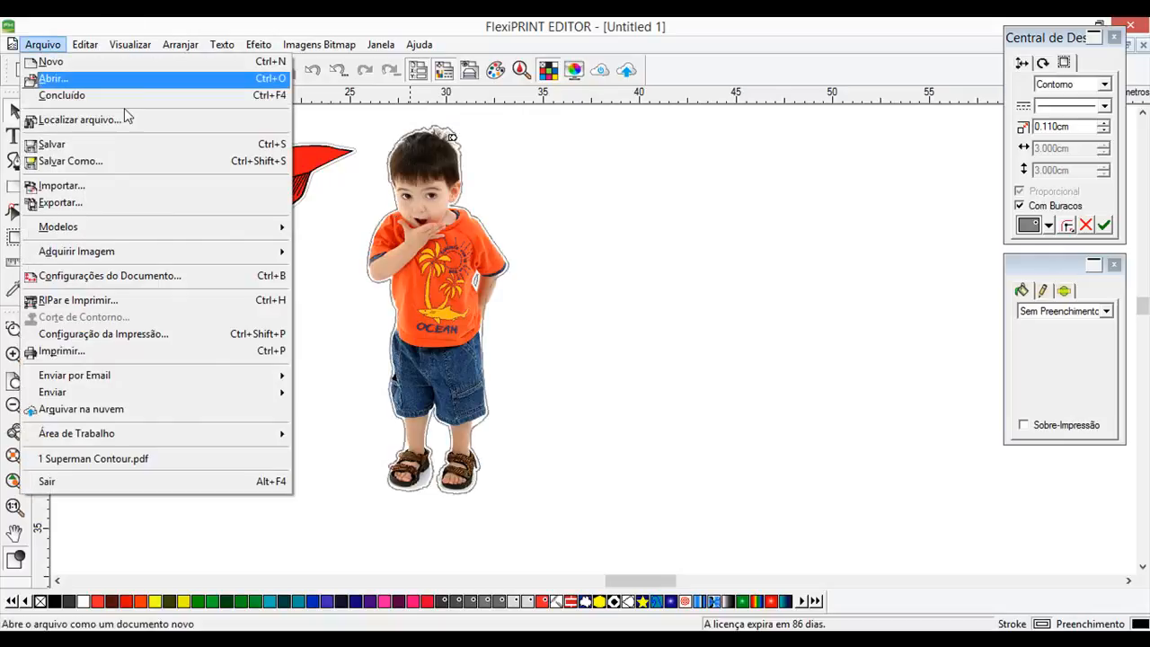
pyautogui.click(146, 194)
pyautogui.moveTo(760, 239); pyautogui.dragTo(756, 342)
pyautogui.click(593, 364)
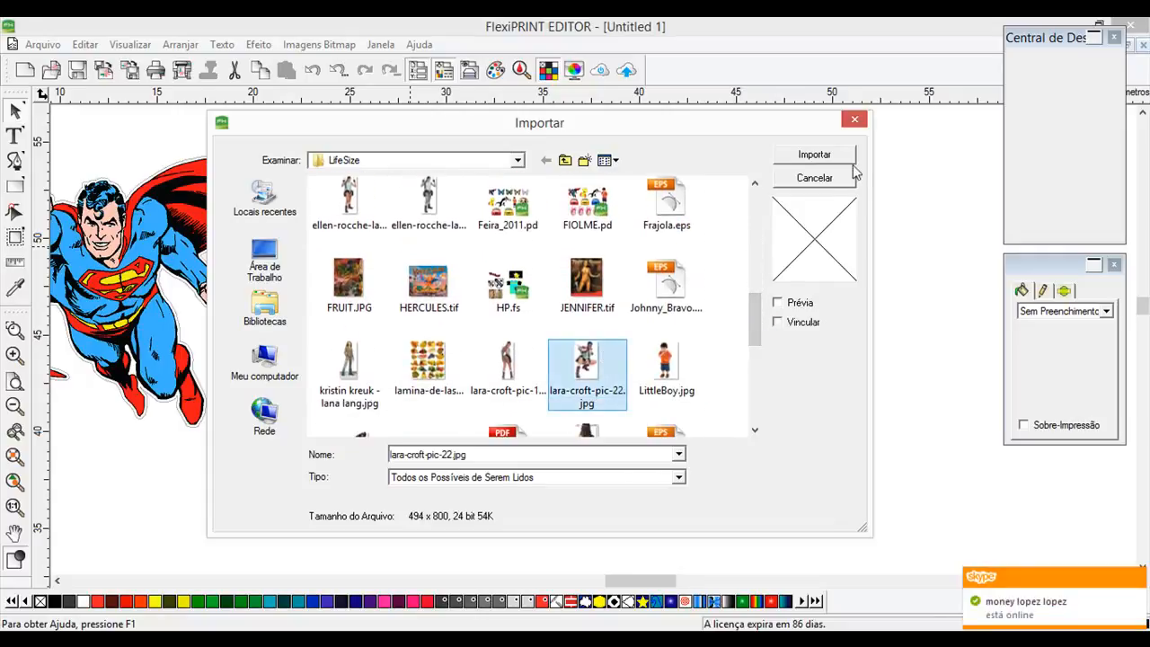
pyautogui.click(848, 155)
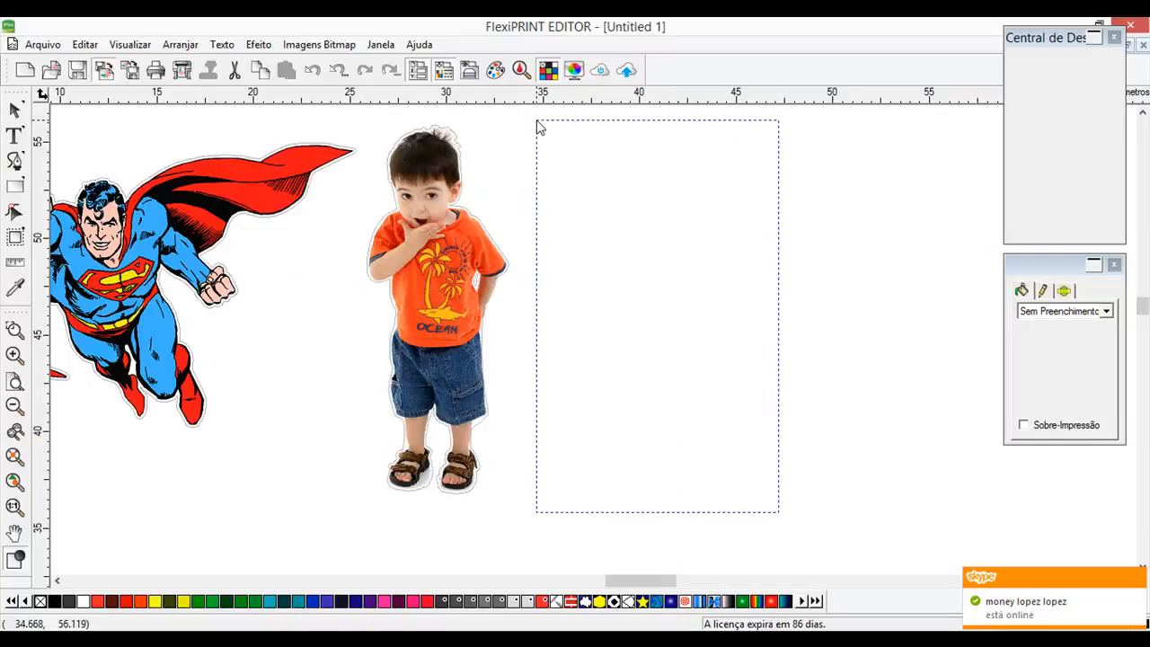
pyautogui.click(537, 123)
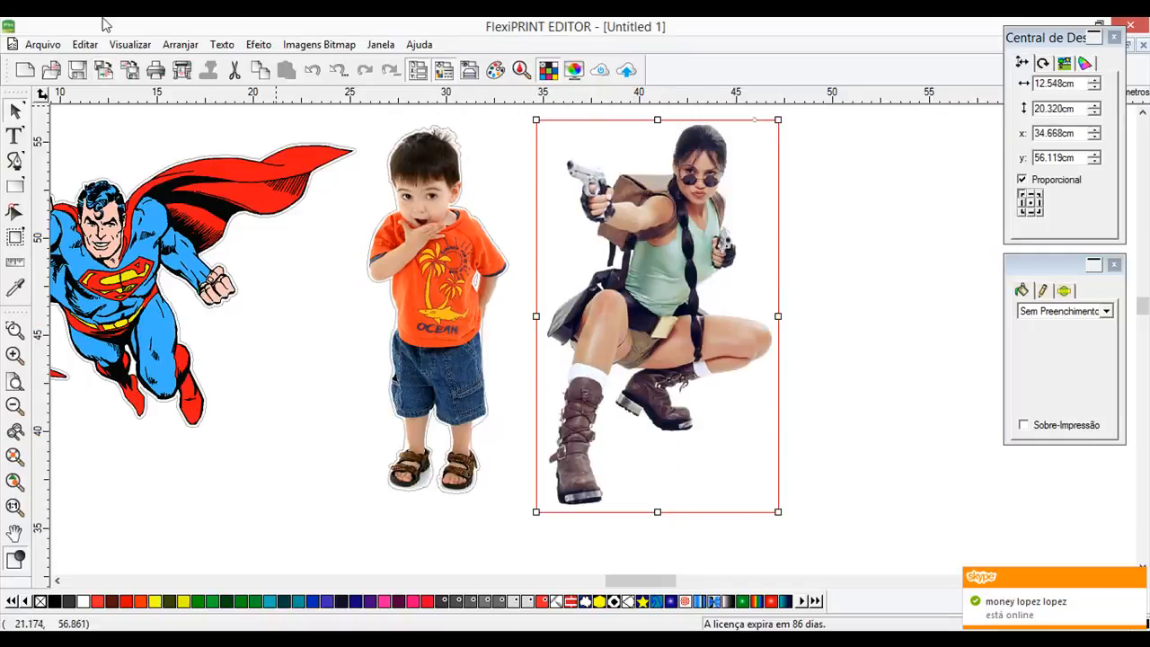
# Make the Lara Croft photo's white background transparent with a tolerance of 8.
pyautogui.click(347, 43)
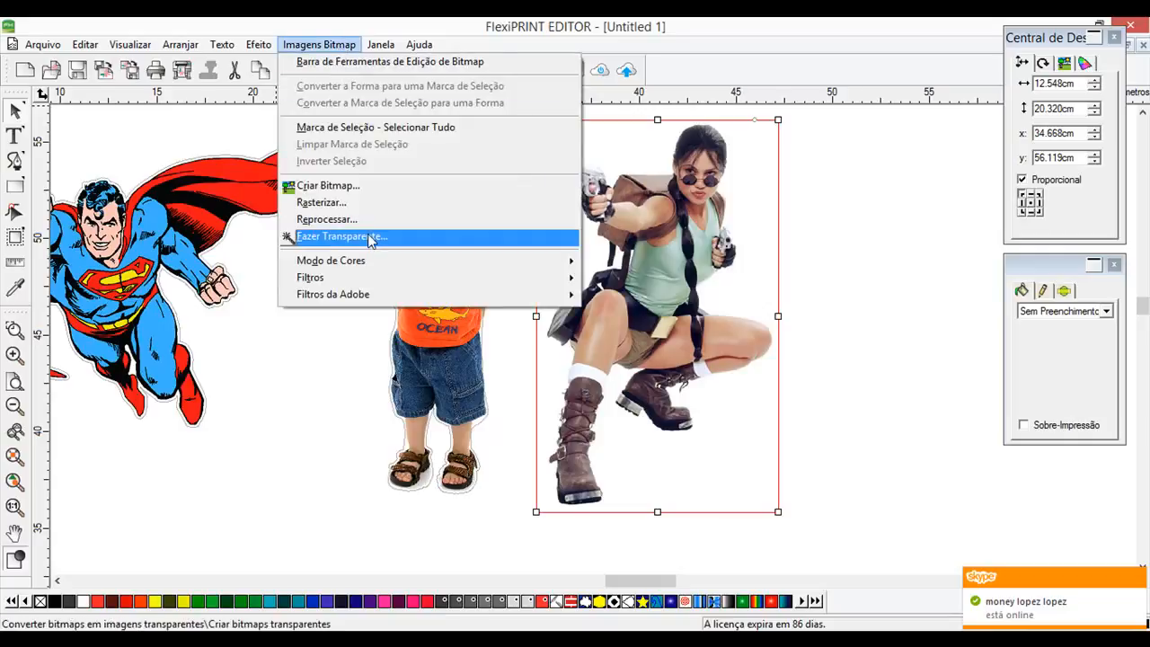
pyautogui.click(370, 234)
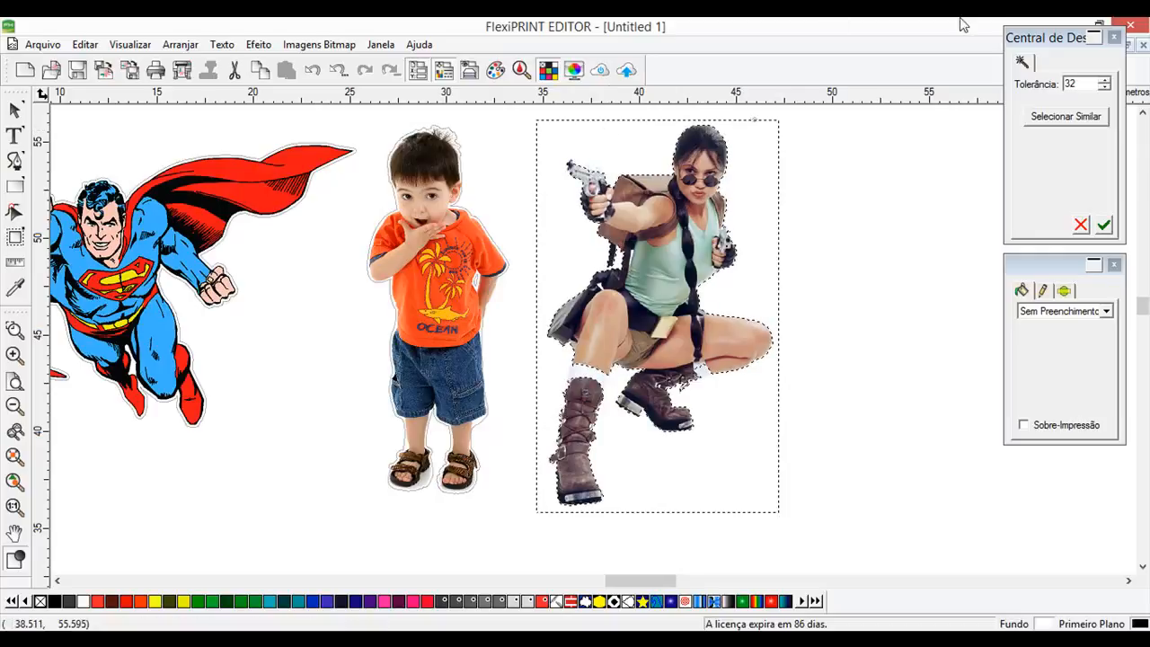
pyautogui.doubleClick(1084, 83)
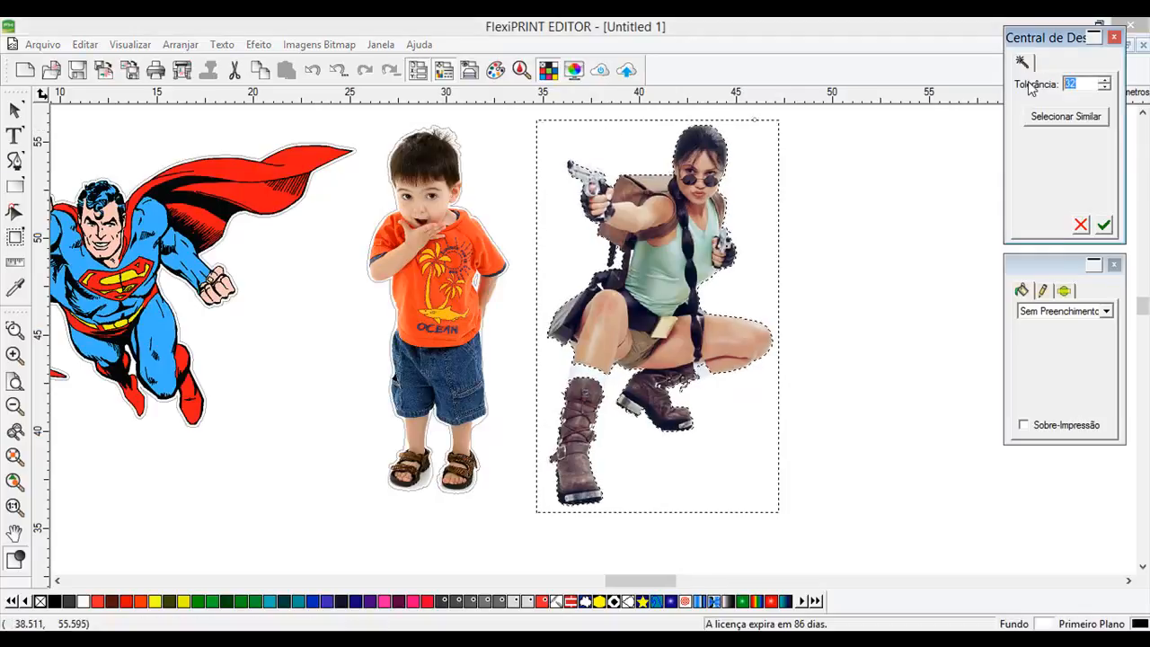
pyautogui.write('8')
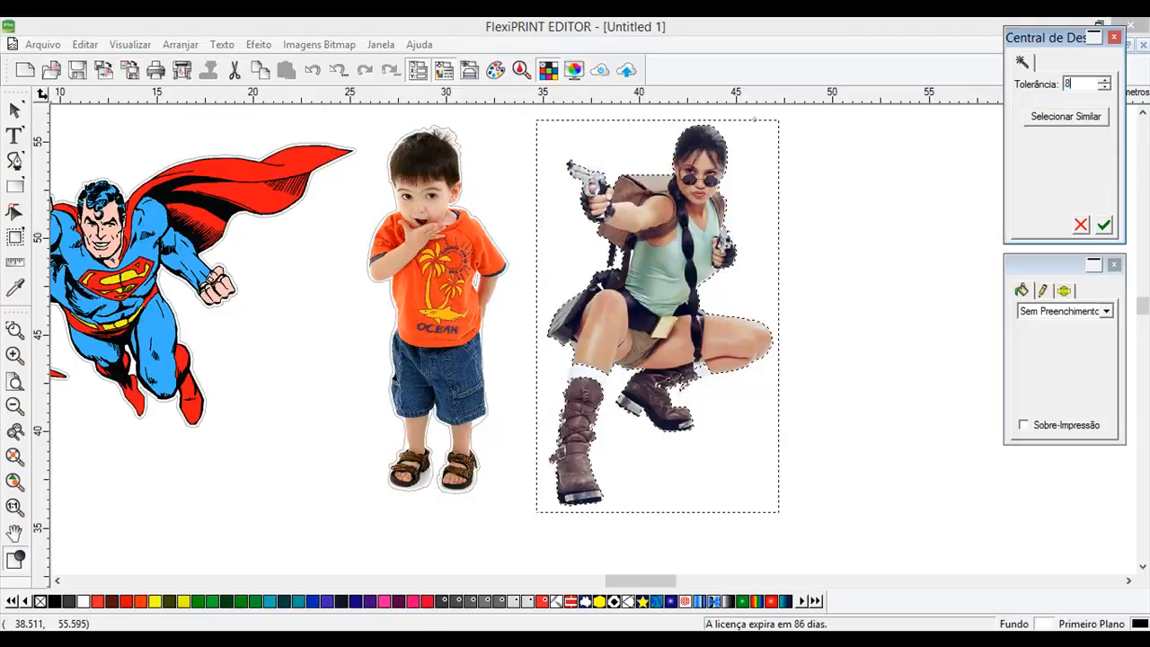
pyautogui.click(623, 133)
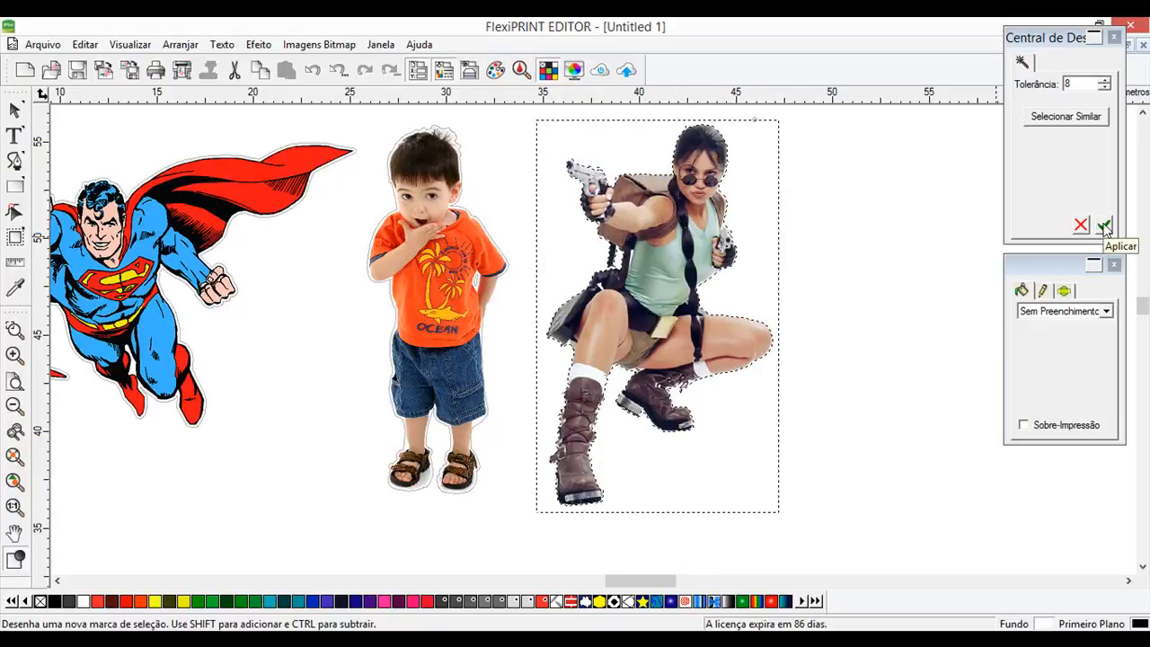
pyautogui.click(1105, 227)
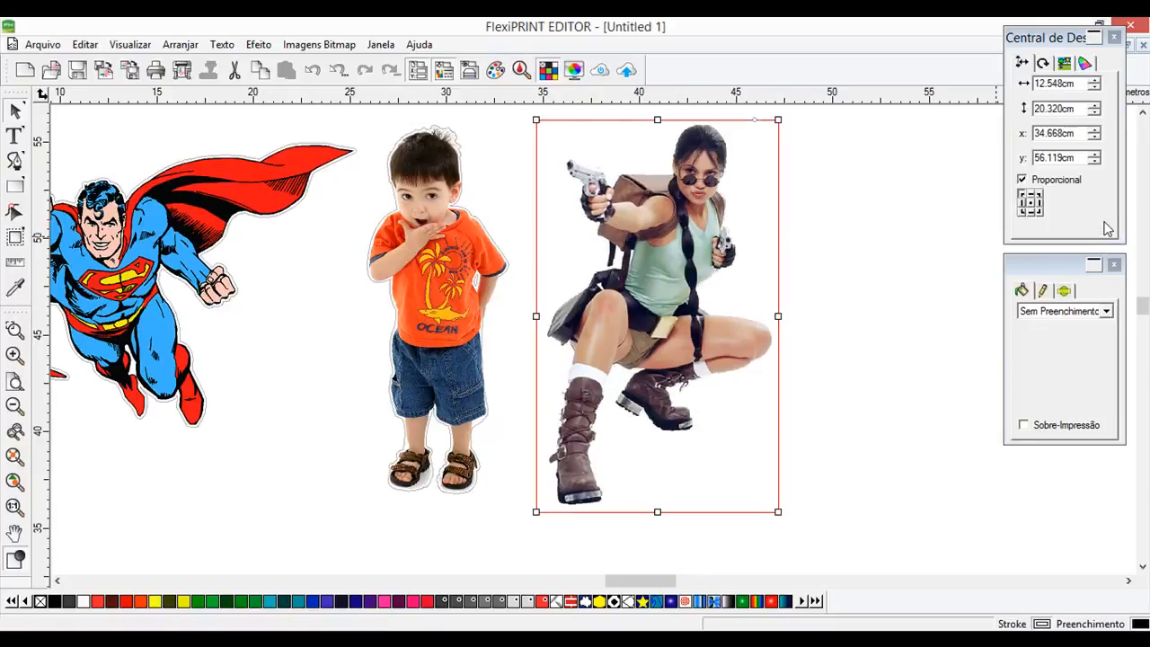
# Apply a contour cut with holes to the Lara Croft image, using an offset of 0.110 cm.
pyautogui.click(259, 44)
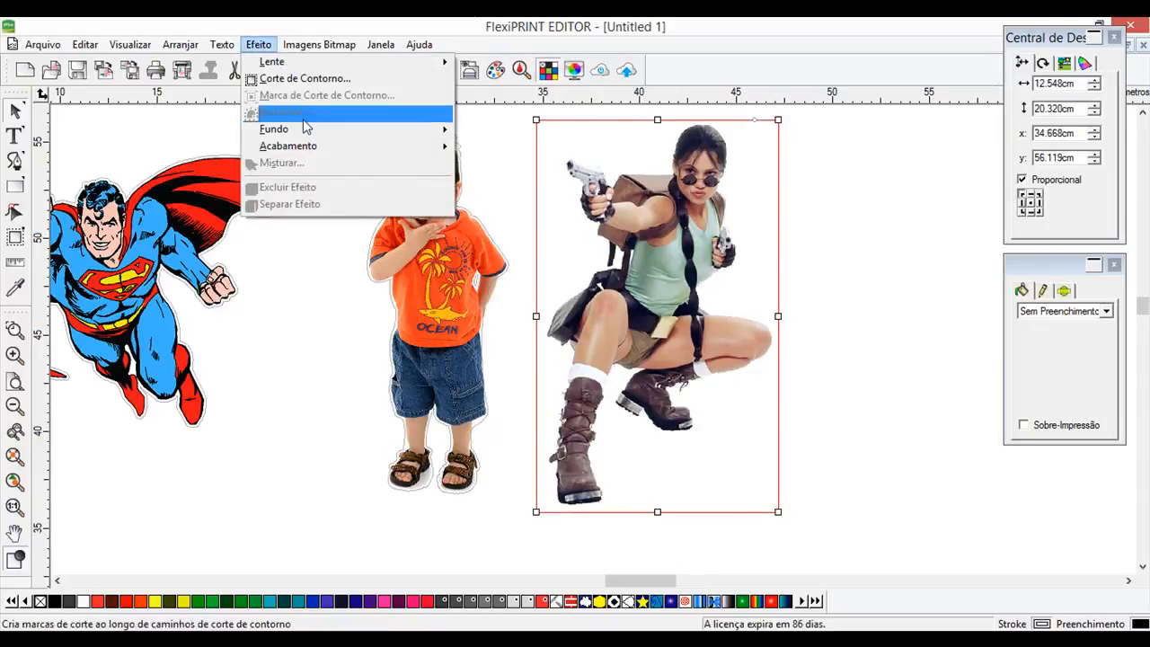
pyautogui.click(323, 79)
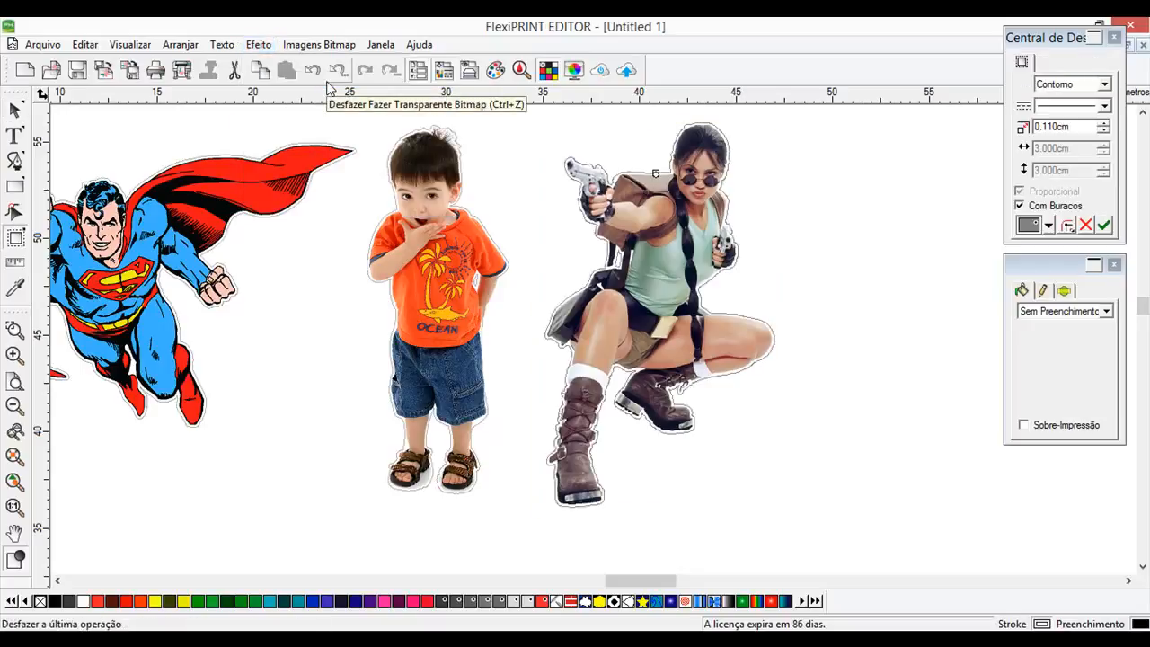
pyautogui.click(1106, 226)
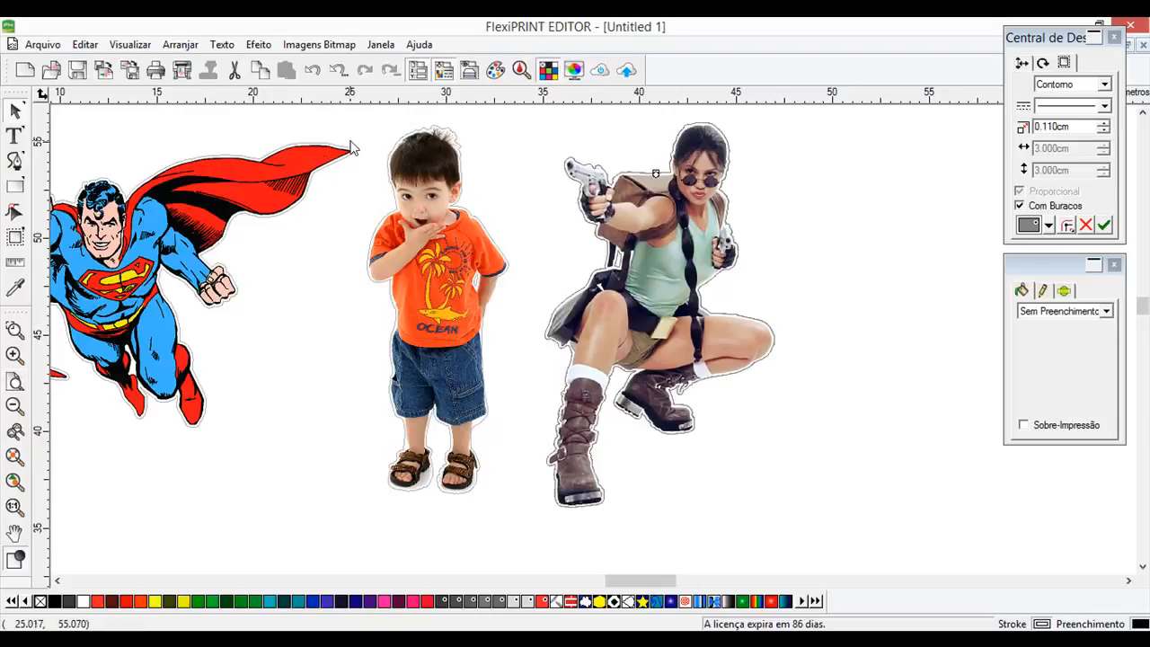
# Import cataShakira.tif and place it on the page below the Superman figure.
pyautogui.click(16, 382)
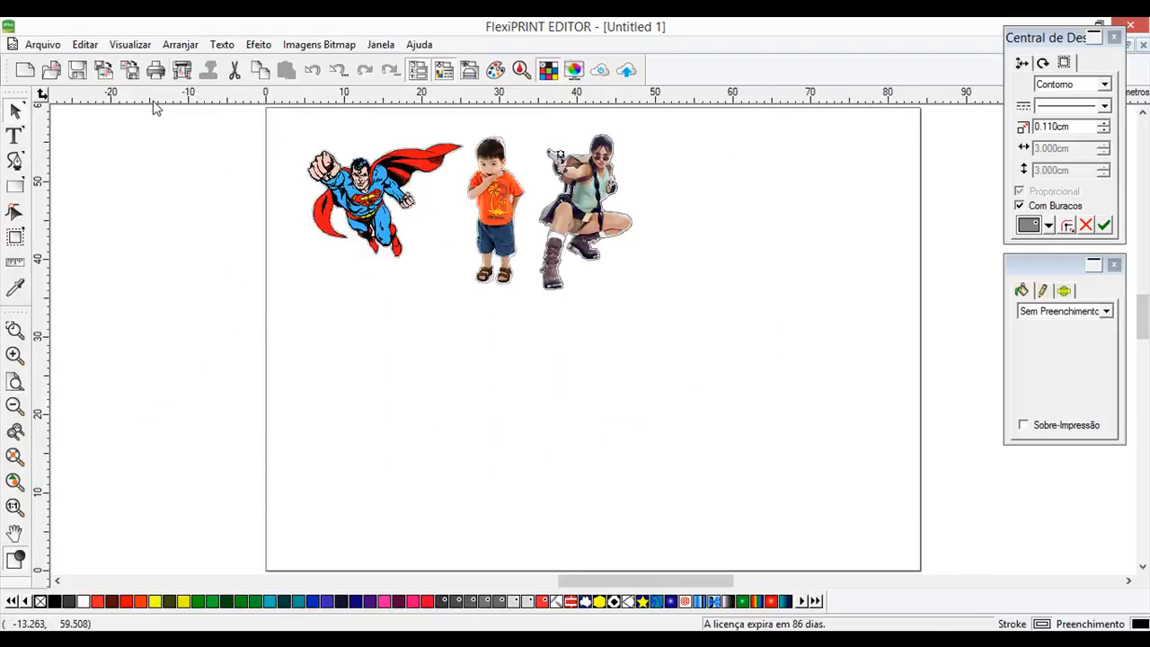
pyautogui.click(56, 45)
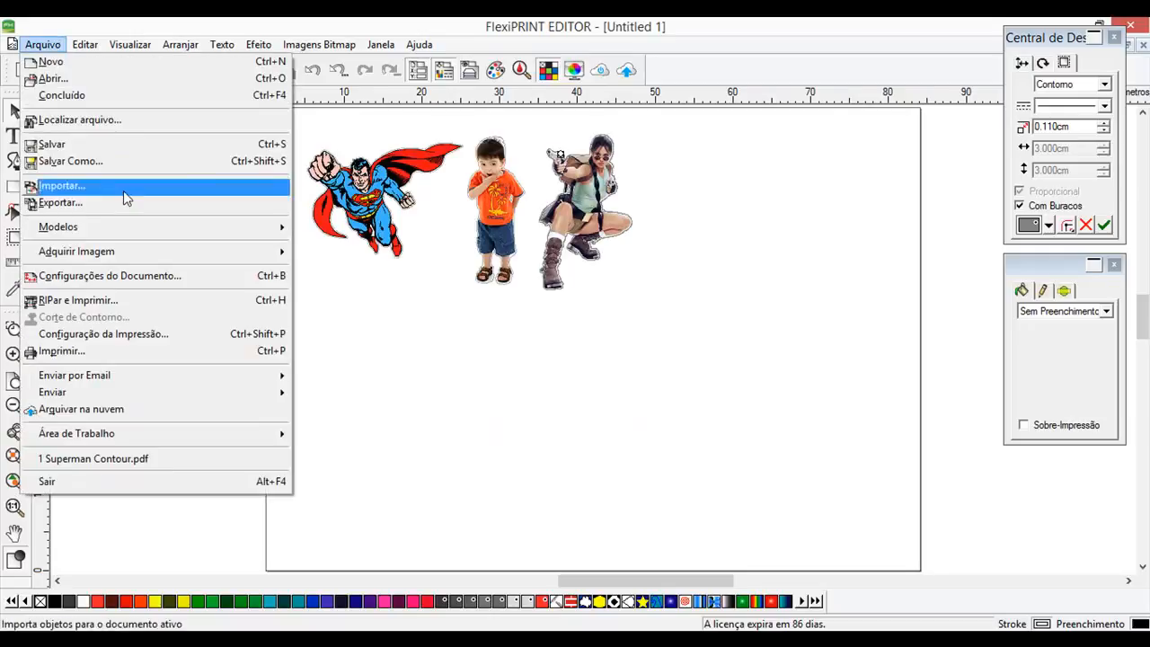
pyautogui.click(124, 191)
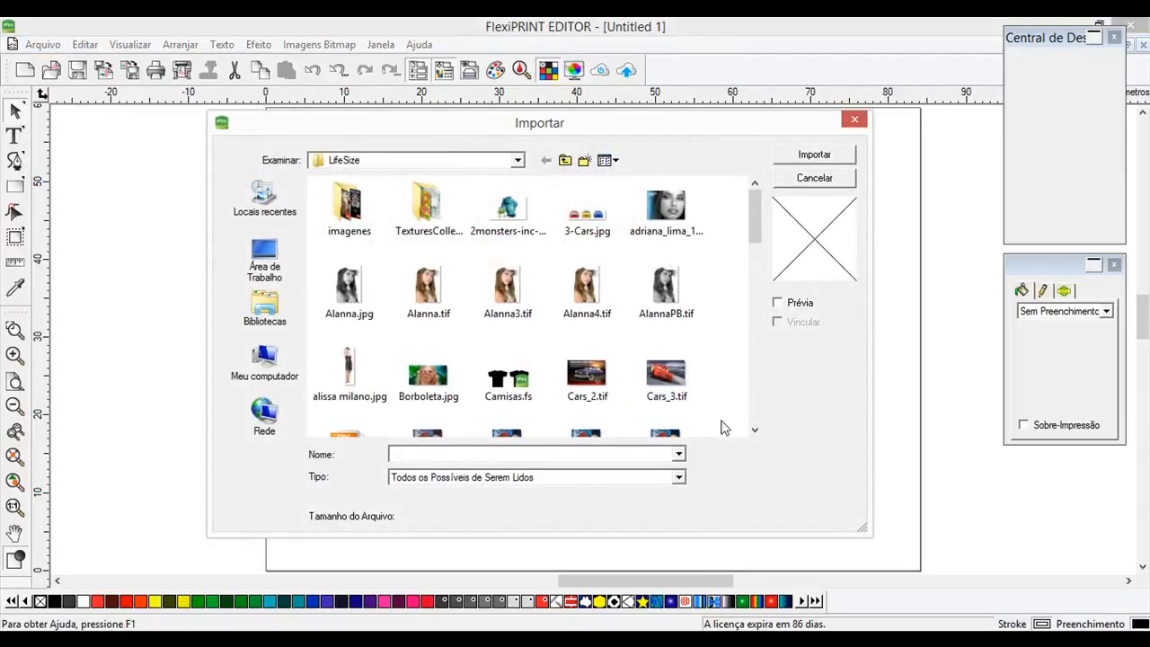
pyautogui.click(755, 430)
pyautogui.click(755, 430)
pyautogui.click(755, 429)
pyautogui.click(428, 319)
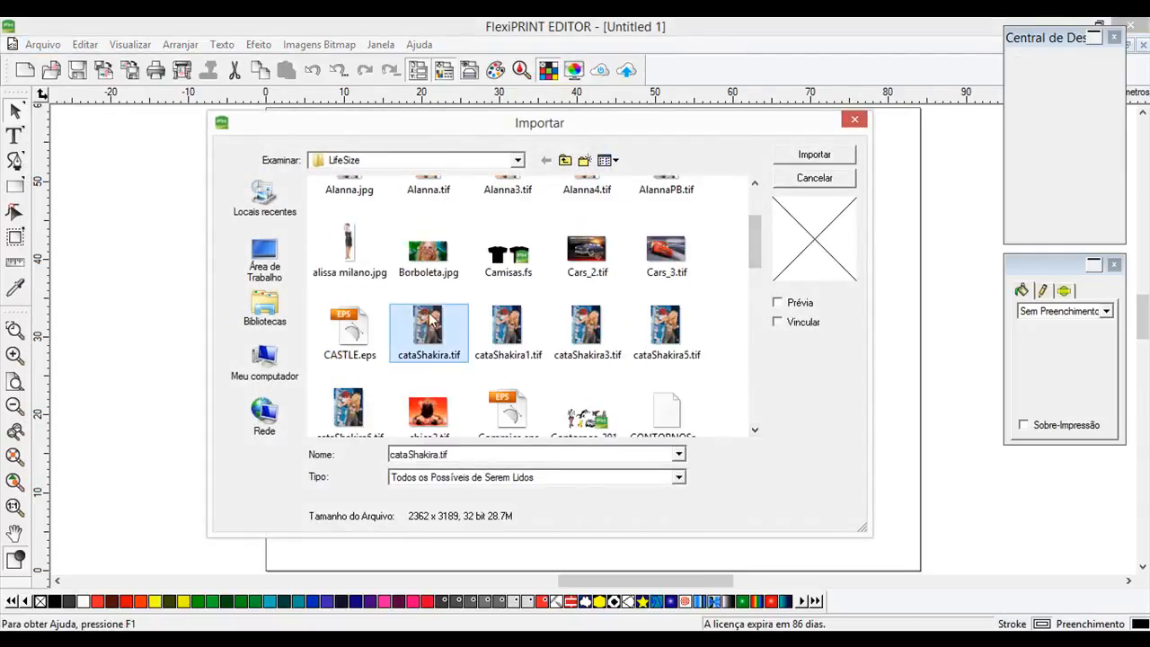
pyautogui.click(813, 156)
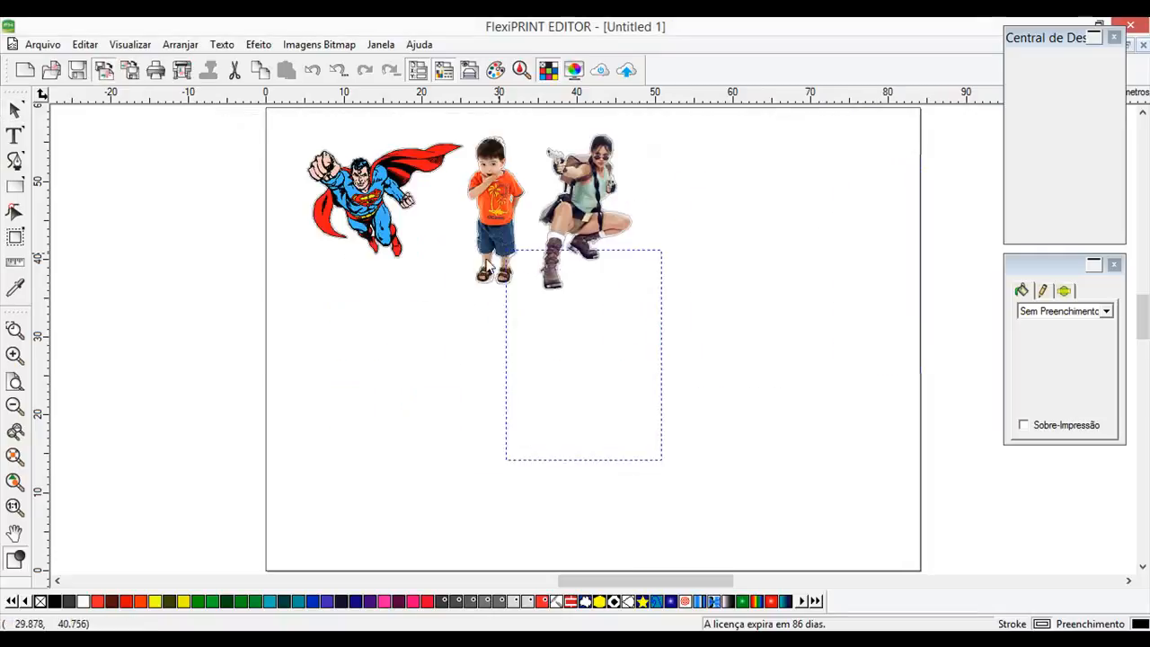
pyautogui.click(300, 280)
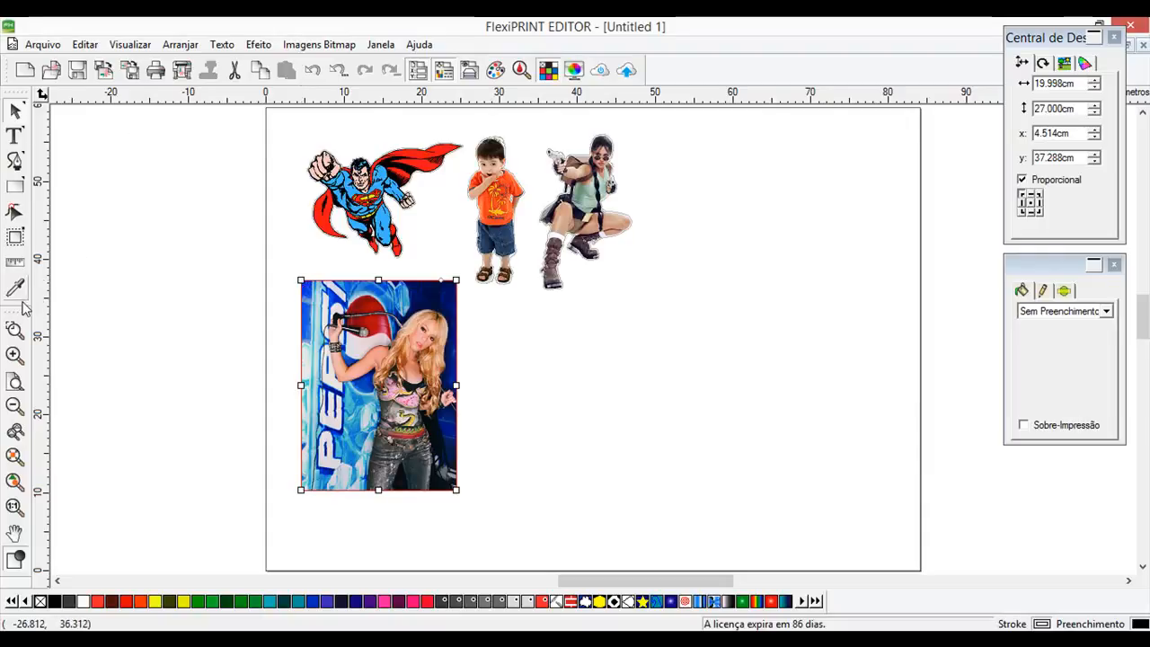
# Try tracing the top of the singer's hair with a curved path about 2.1 cm wide, and discard it.
pyautogui.click(14, 329)
pyautogui.moveTo(364, 299); pyautogui.dragTo(471, 379)
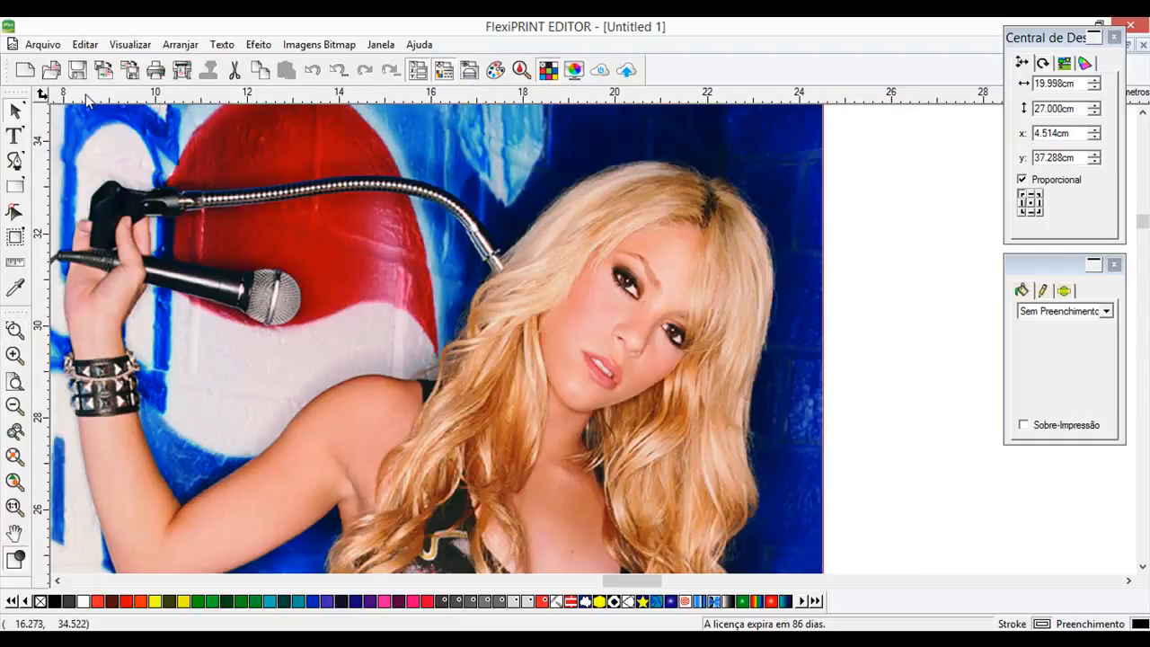
pyautogui.click(14, 161)
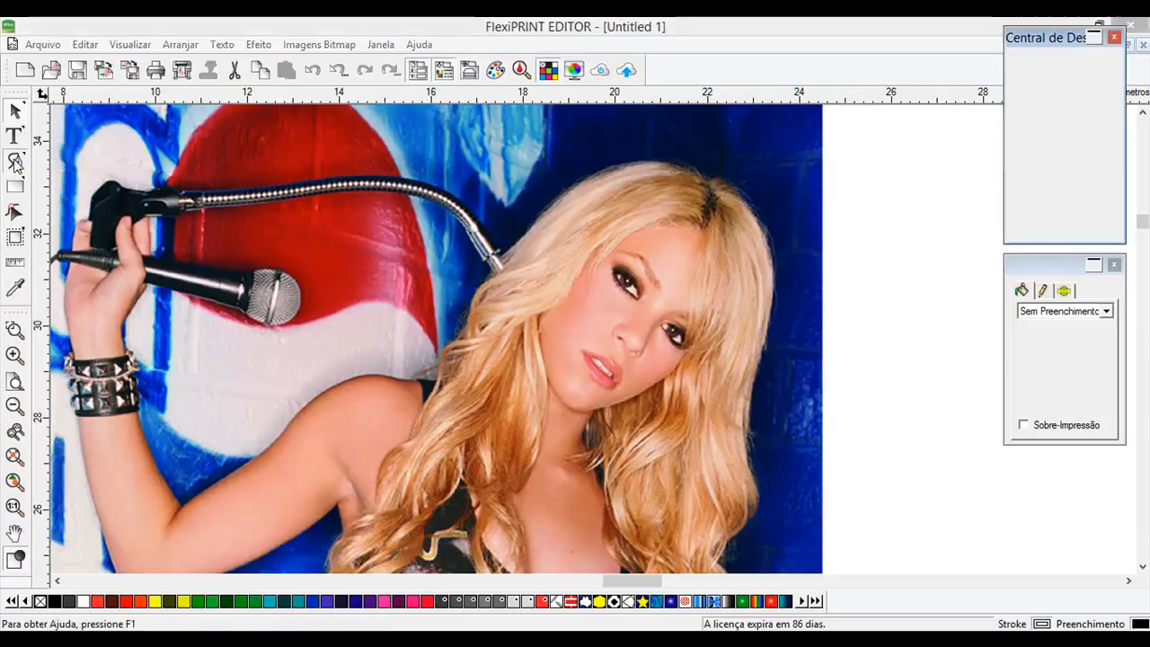
pyautogui.click(662, 167)
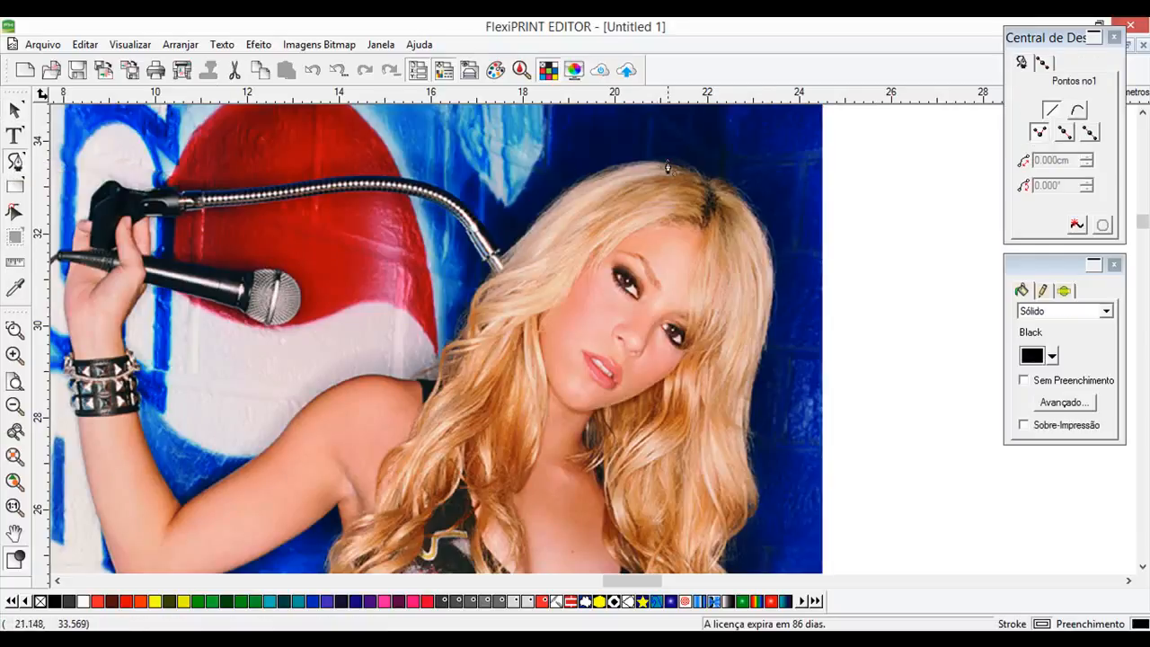
pyautogui.click(637, 170)
pyautogui.click(619, 174)
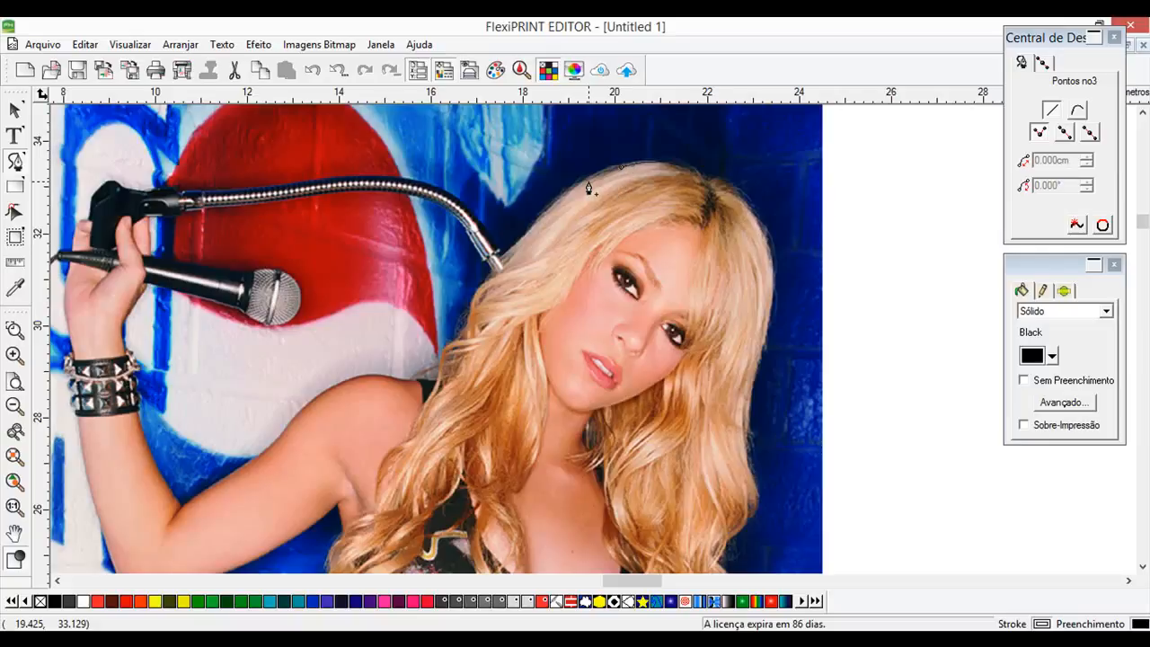
pyautogui.click(605, 176)
pyautogui.click(16, 109)
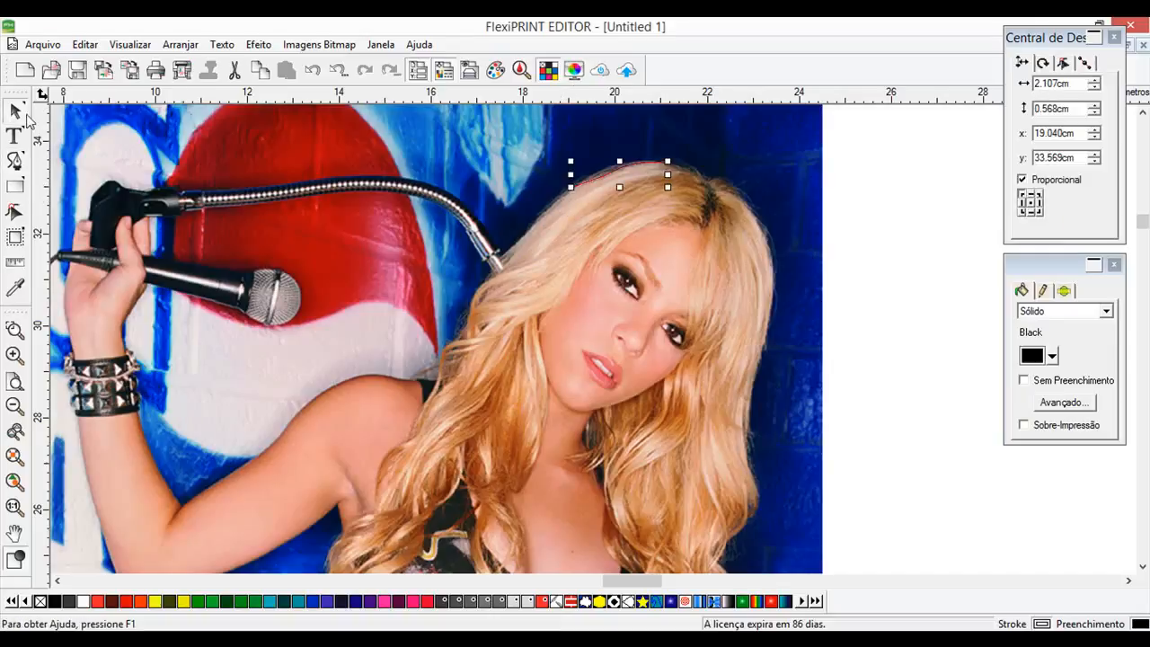
pyautogui.press('Escape')
# Draw a black oval about 6.4 by 6.7 cm over the singer's face.
pyautogui.click(16, 187)
pyautogui.click(15, 187)
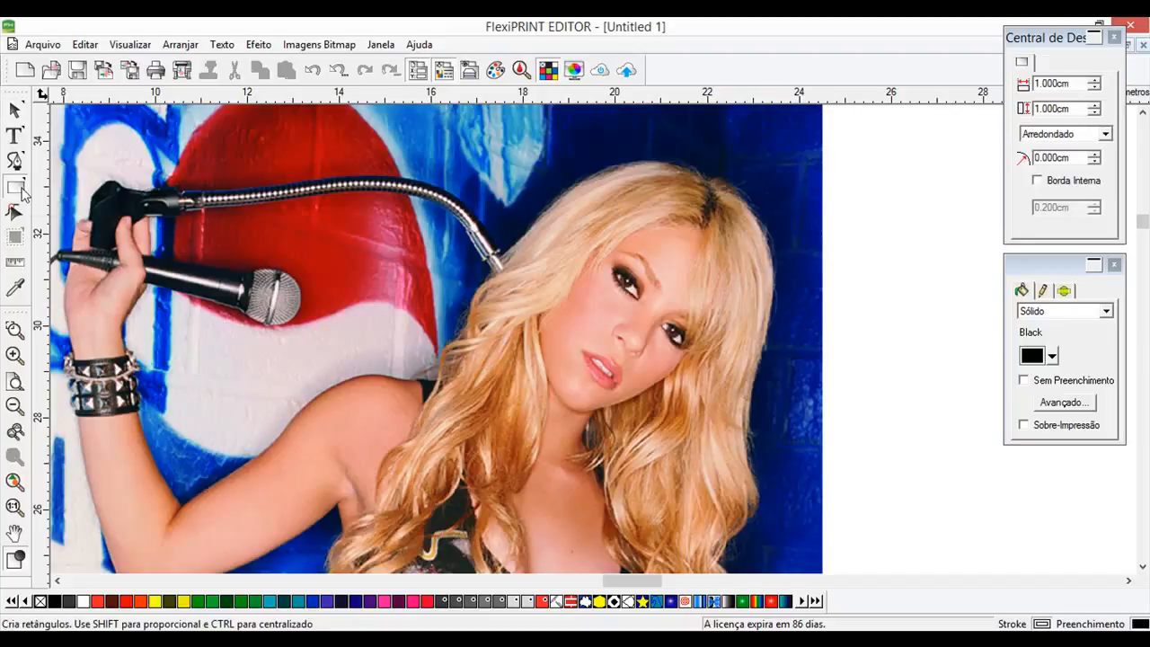
pyautogui.click(80, 196)
pyautogui.moveTo(491, 190); pyautogui.dragTo(782, 504)
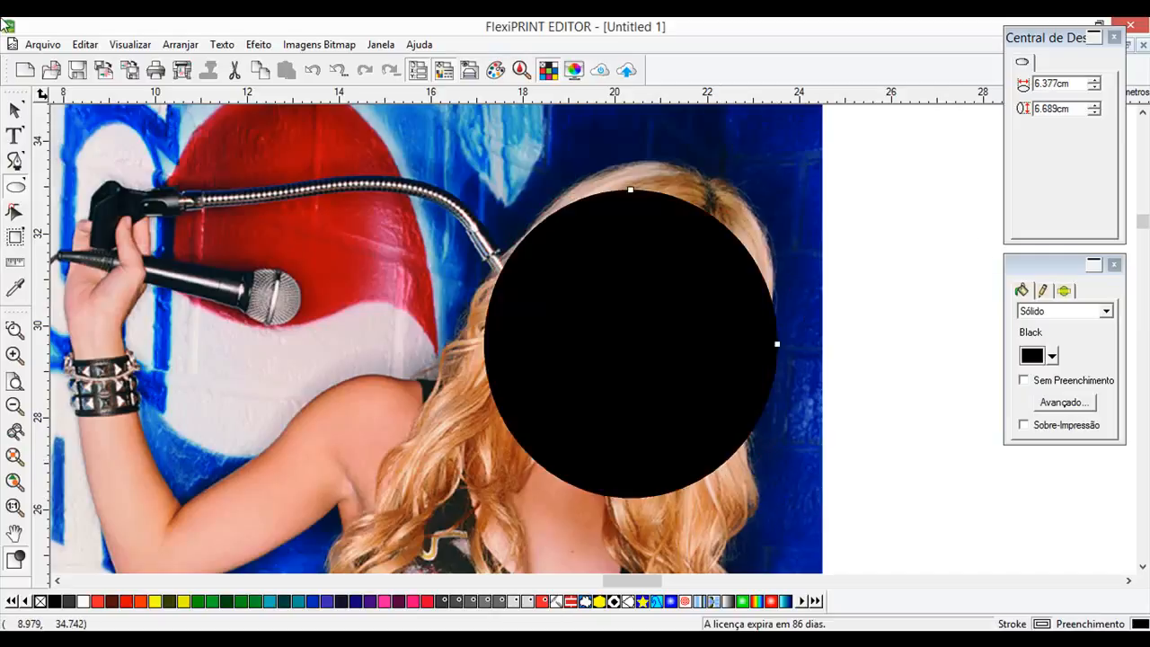
# Mask the singer's photo with the oval and move the masked portrait slightly up and to the left.
pyautogui.click(14, 110)
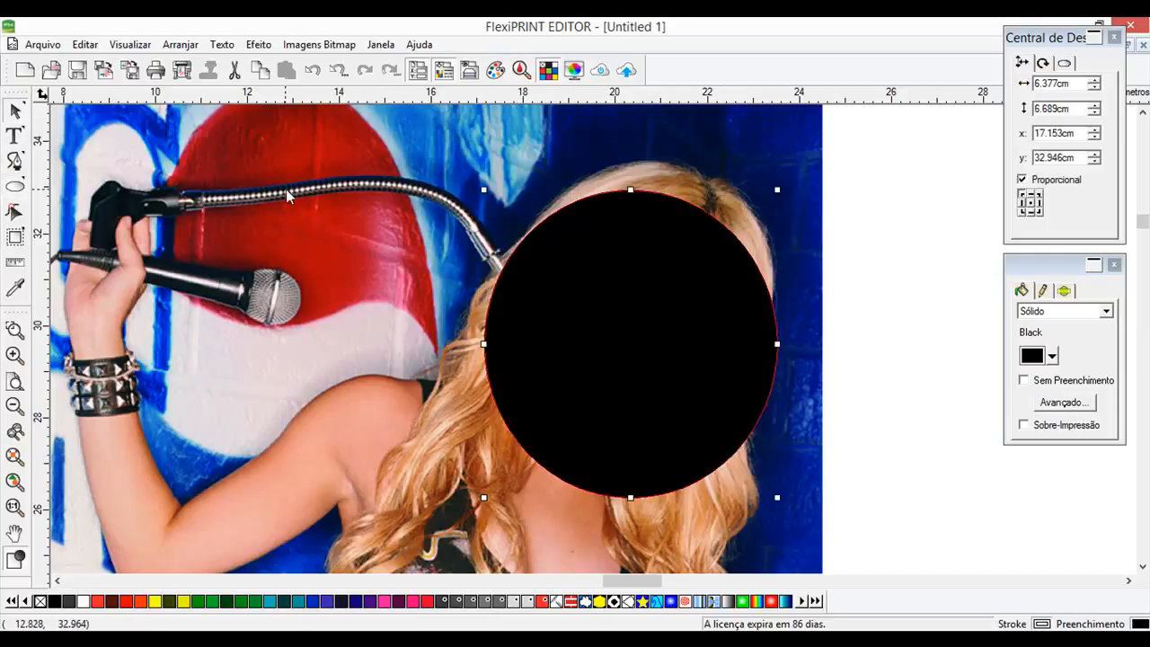
pyautogui.click(284, 189)
pyautogui.rightClick(560, 255)
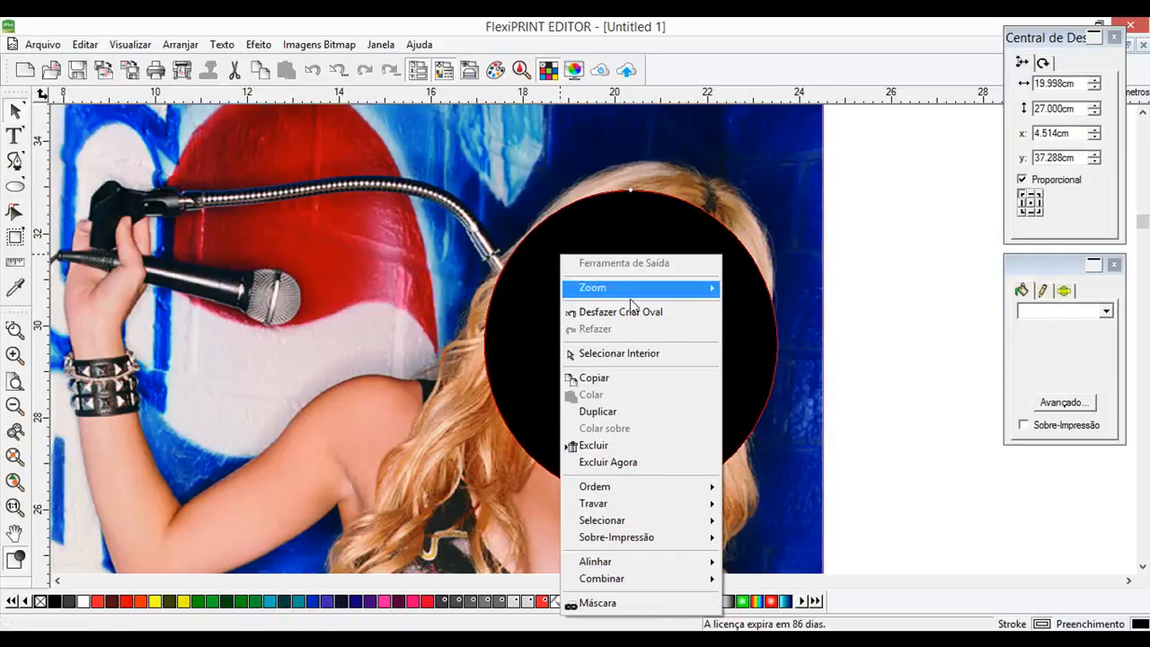
pyautogui.click(644, 602)
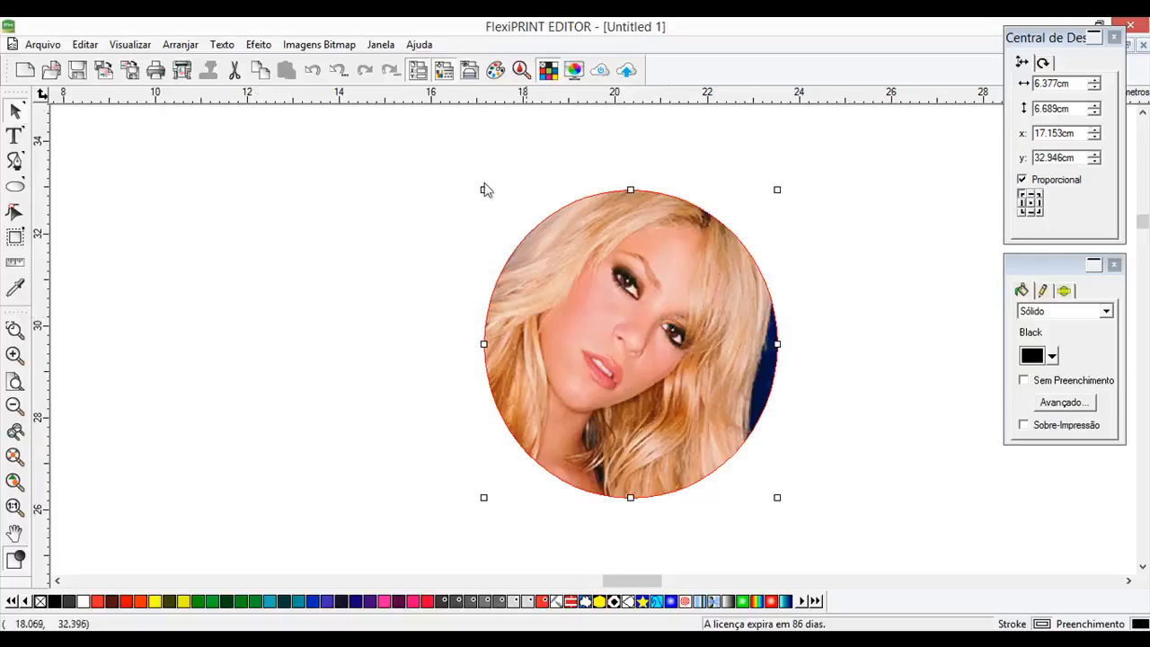
pyautogui.moveTo(712, 406); pyautogui.dragTo(672, 393)
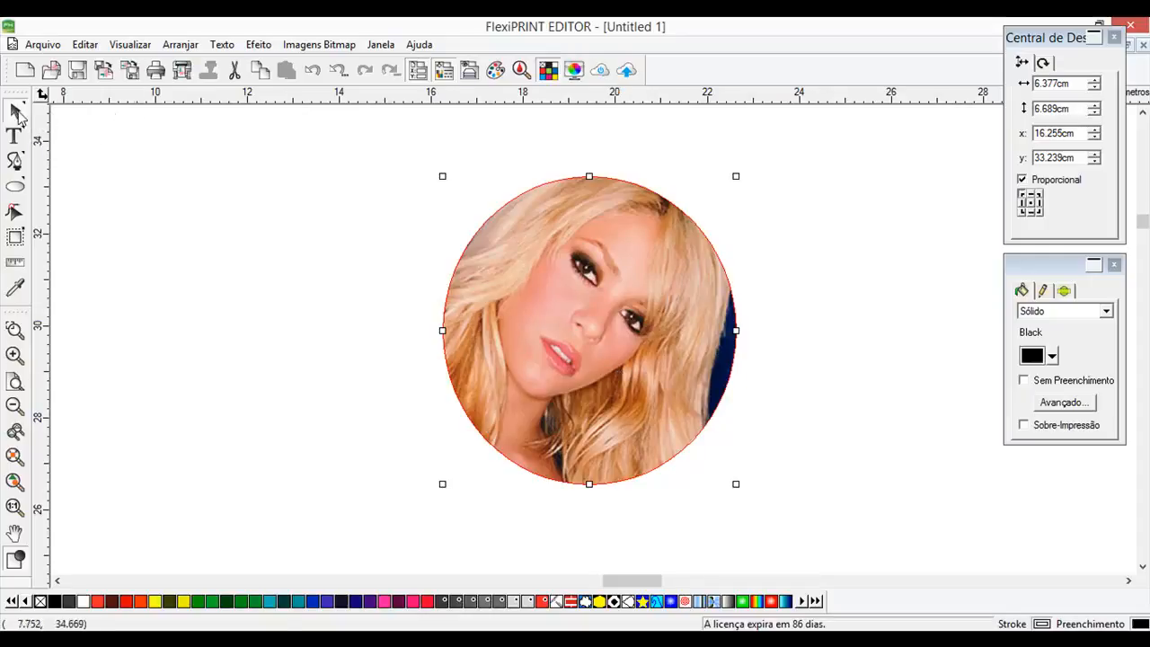
# Nudge the photo inside the oval mask down and slightly left to show the whole top of the head, and deselect it.
pyautogui.click(354, 231)
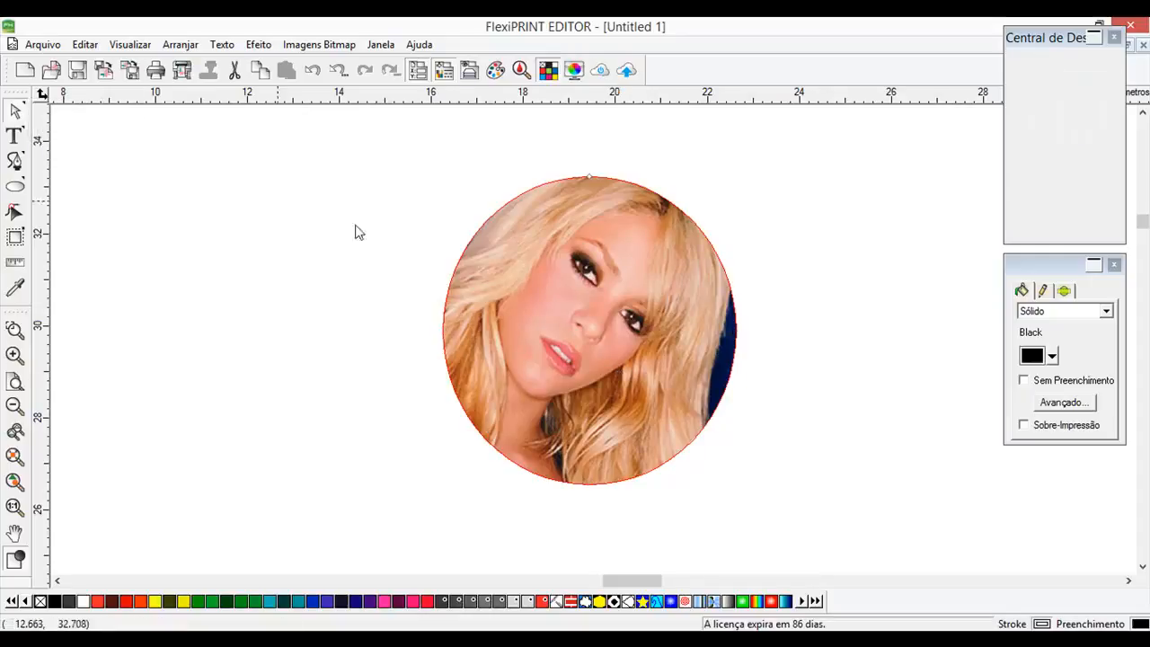
pyautogui.click(578, 304)
pyautogui.press('Down')
pyautogui.press('Down')
pyautogui.press('Down')
pyautogui.press('Down')
pyautogui.press('Down')
pyautogui.press('Left')
pyautogui.press('Left')
pyautogui.press('Left')
pyautogui.press('Left')
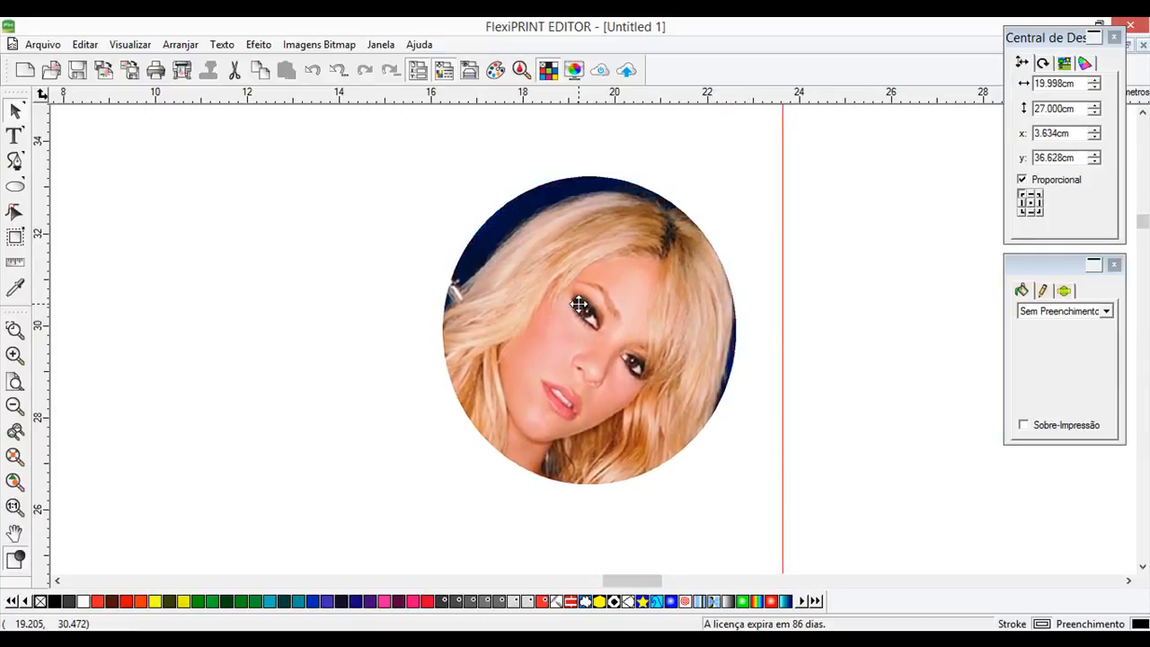
pyautogui.press('Down')
pyautogui.press('Down')
pyautogui.press('Down')
pyautogui.press('Down')
pyautogui.press('Left')
pyautogui.press('Left')
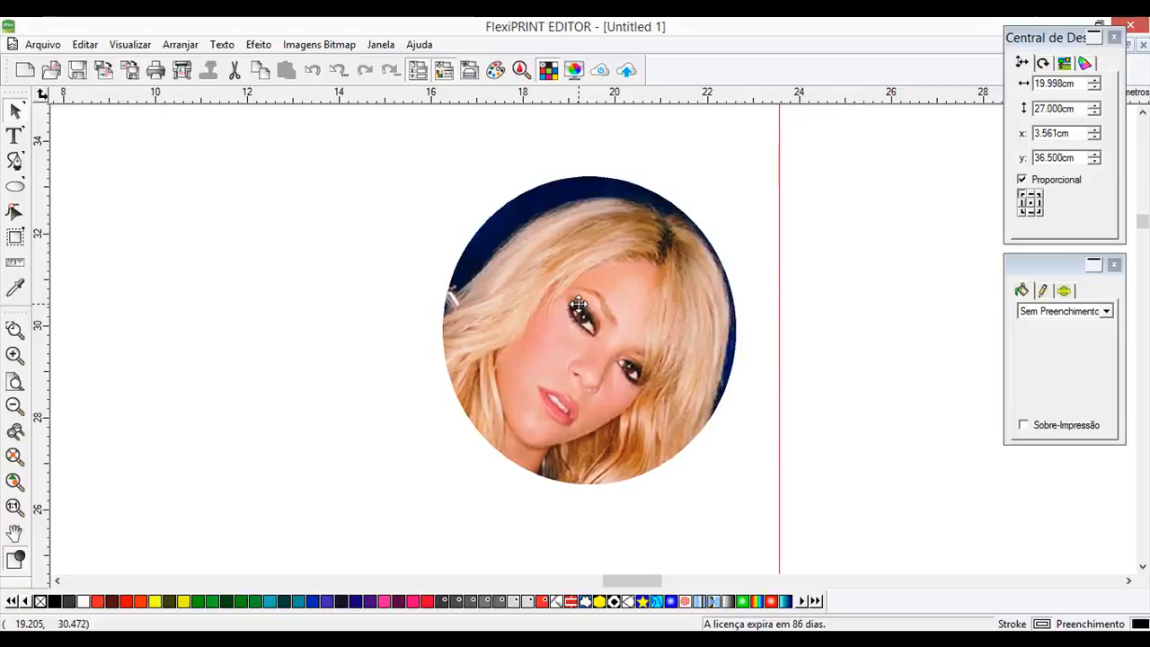
pyautogui.click(854, 243)
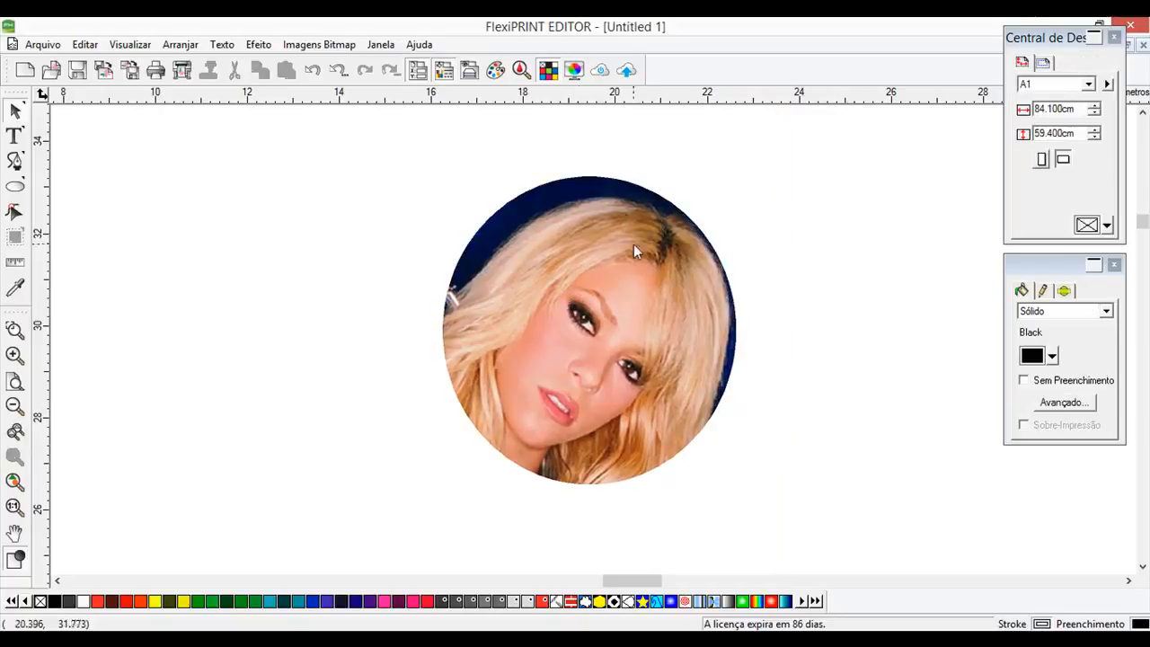
# Add a contour cut line around the oval portrait with an offset of -0.05 cm.
pyautogui.click(258, 46)
pyautogui.click(339, 97)
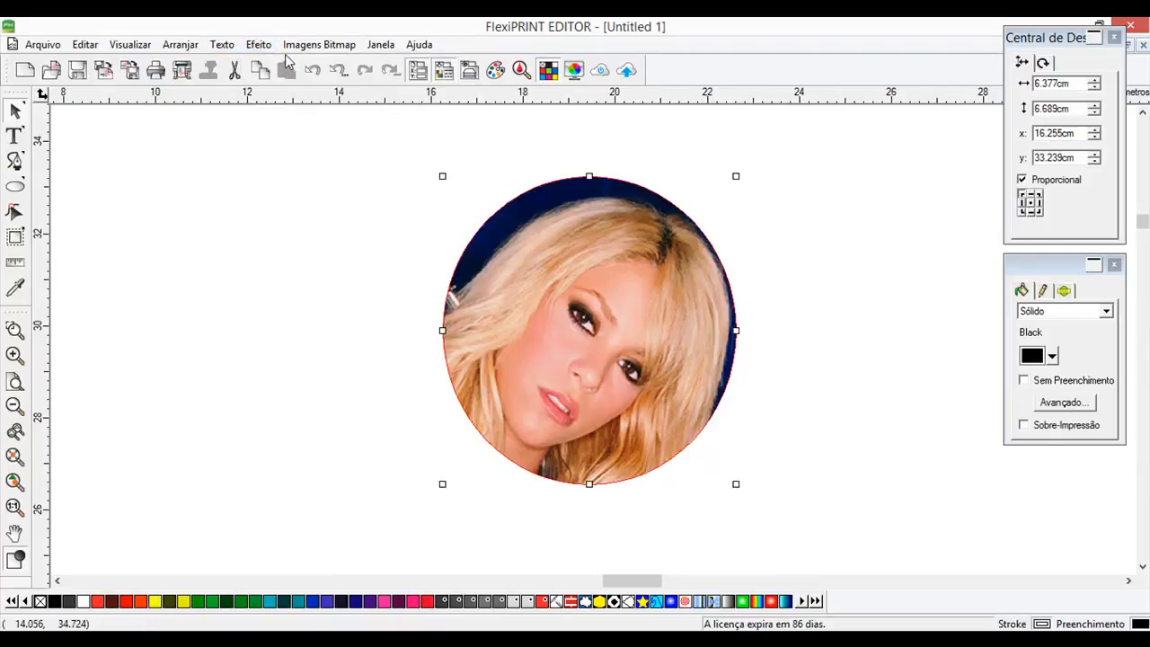
pyautogui.click(258, 44)
pyautogui.click(296, 80)
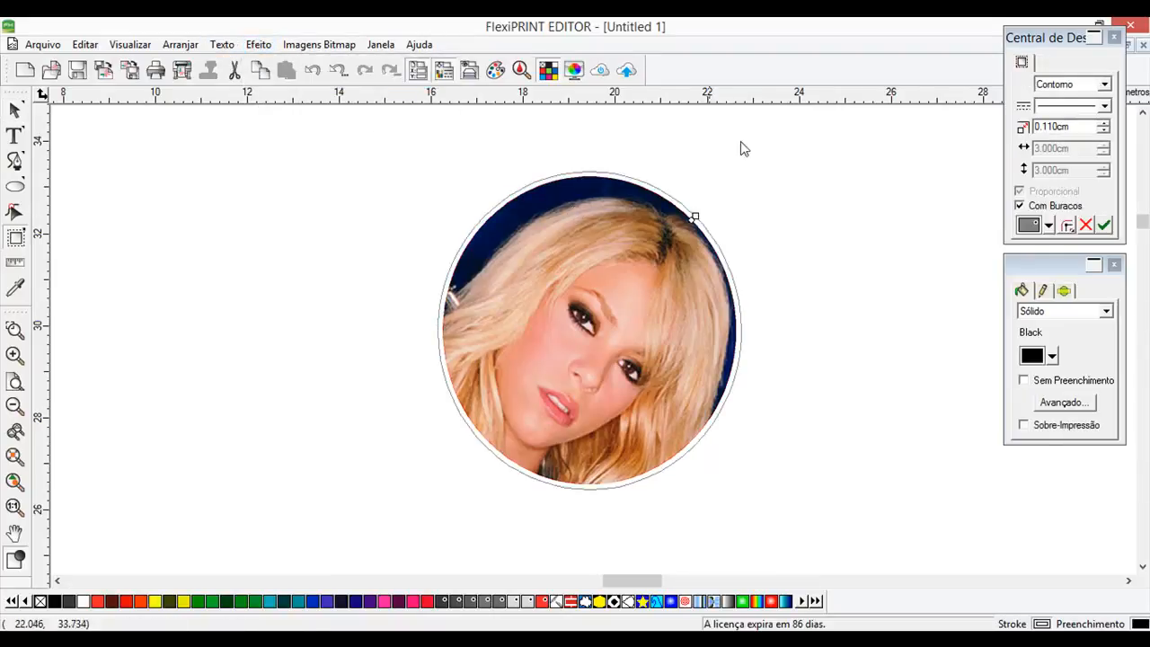
pyautogui.click(1073, 126)
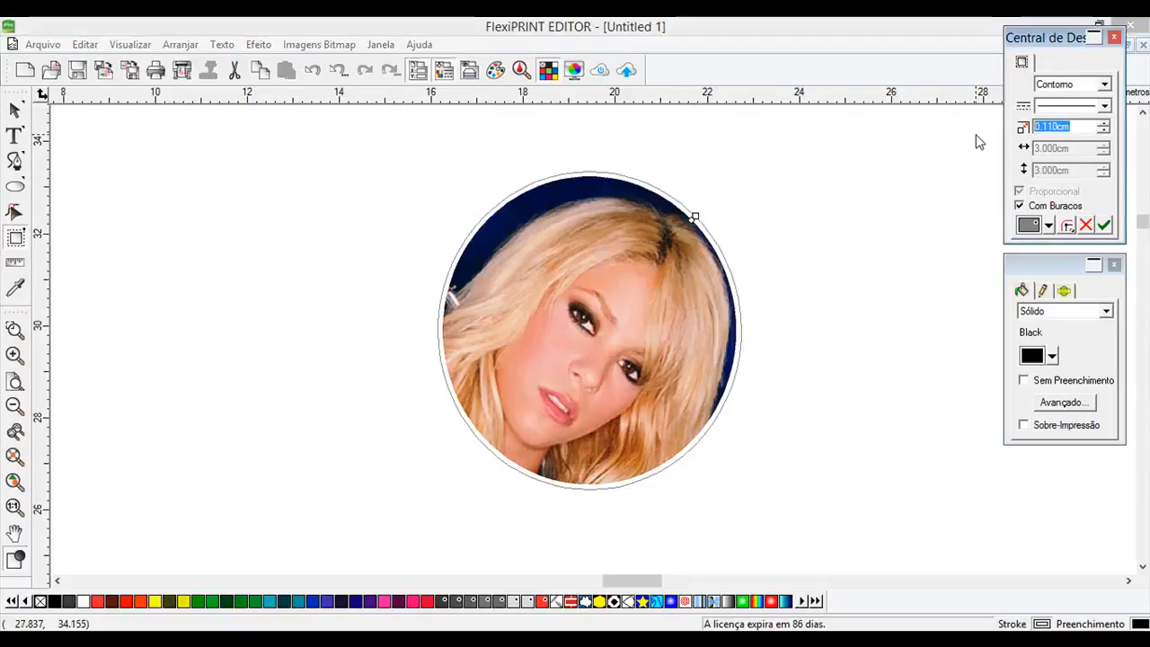
pyautogui.press('BackSpace')
pyautogui.write(',05')
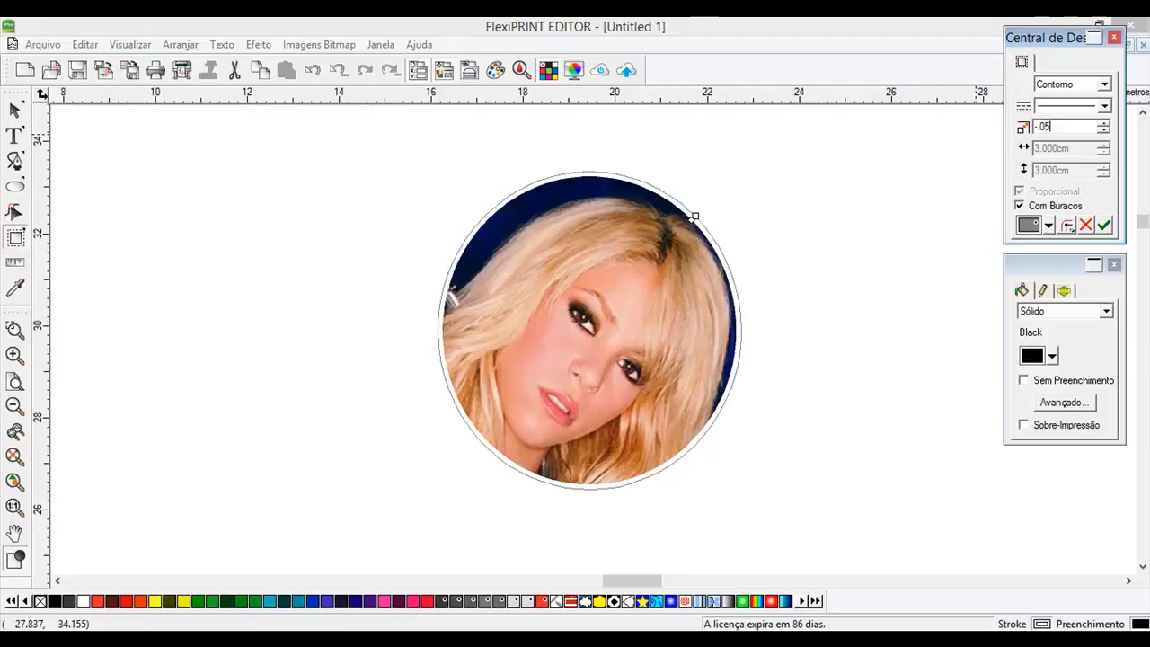
pyautogui.click(1104, 226)
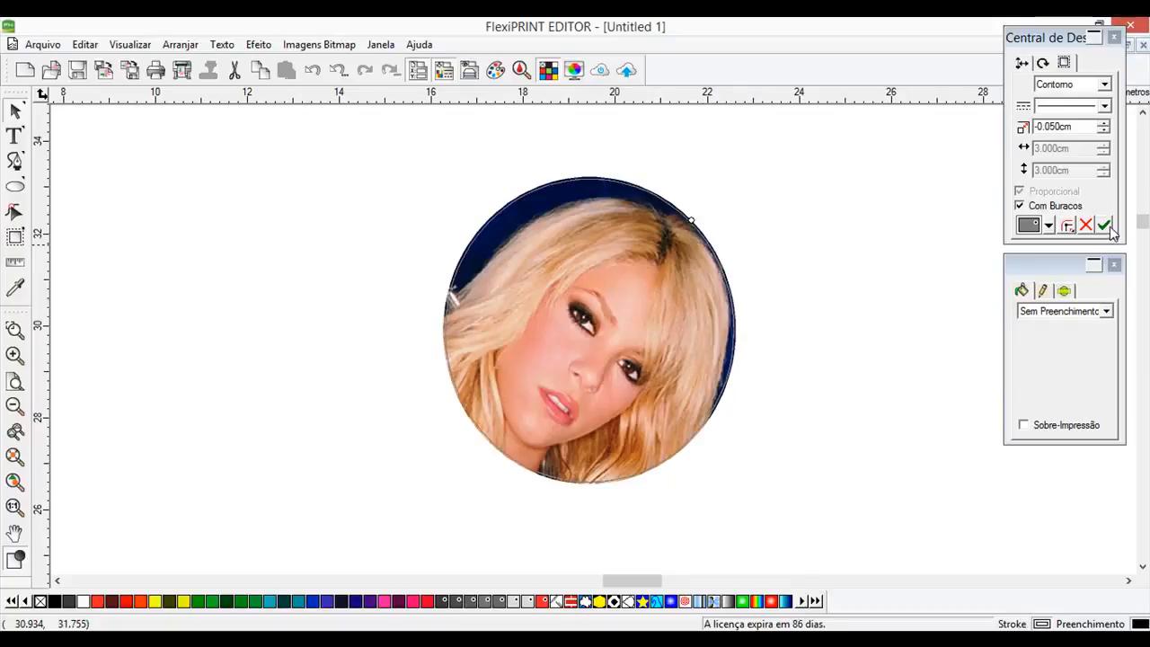
# Move the oval portrait below the superhero and repeat it in a grid of 6 columns by 2 rows with 0.635 cm spacing.
pyautogui.click(15, 381)
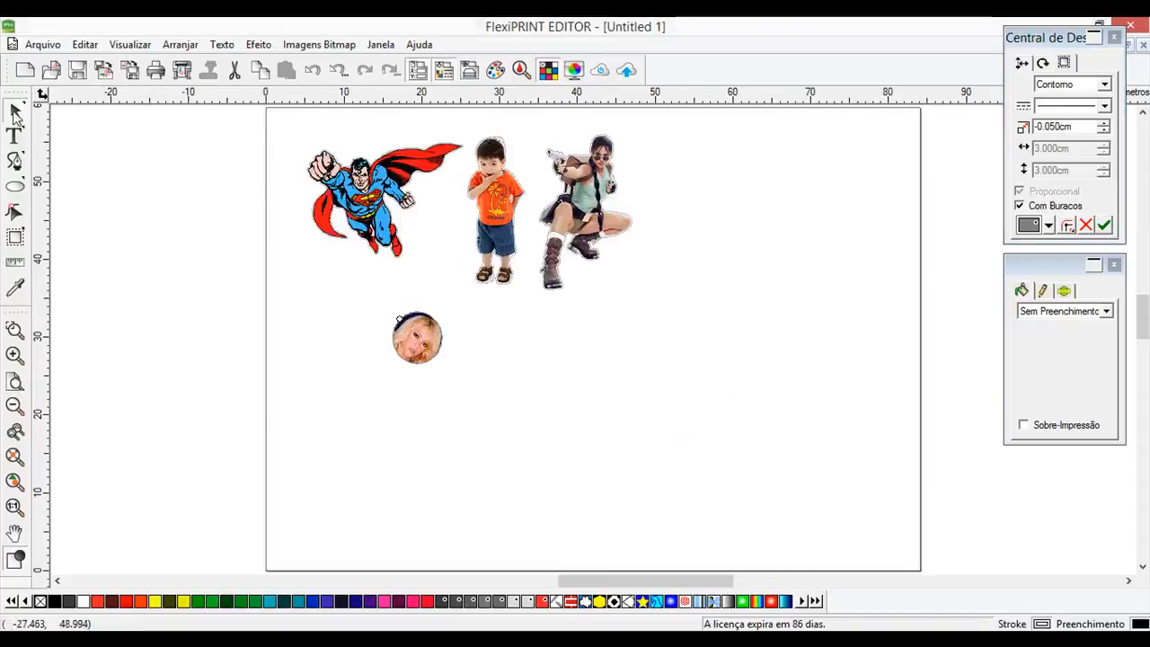
pyautogui.moveTo(432, 324); pyautogui.dragTo(355, 372)
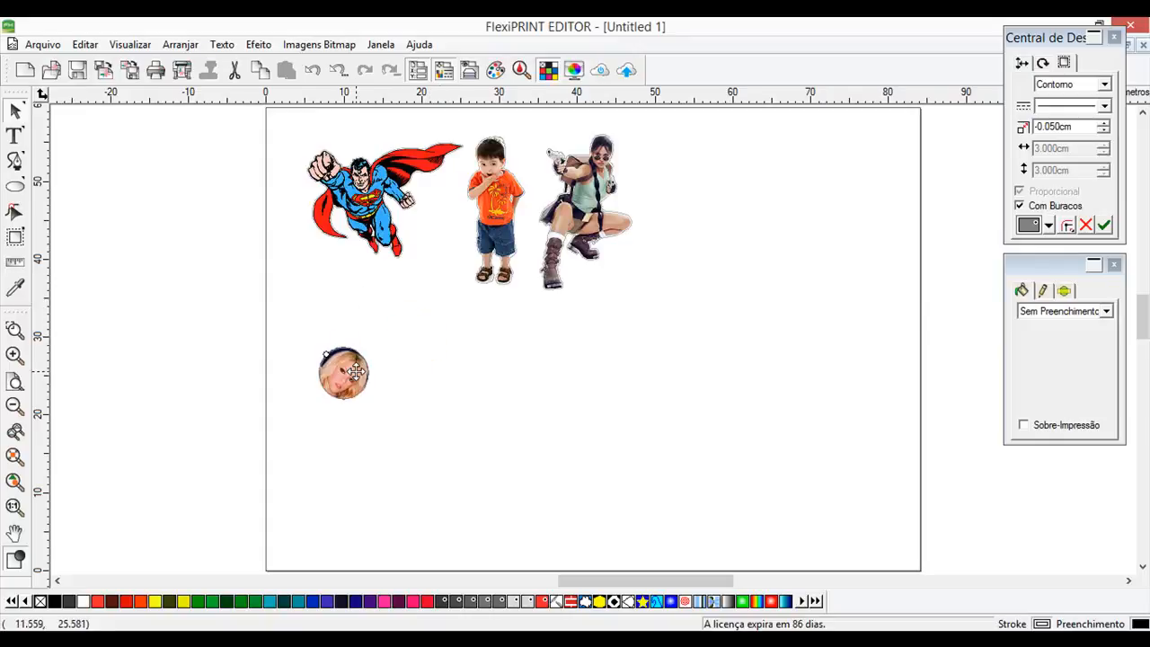
pyautogui.click(180, 44)
pyautogui.click(303, 413)
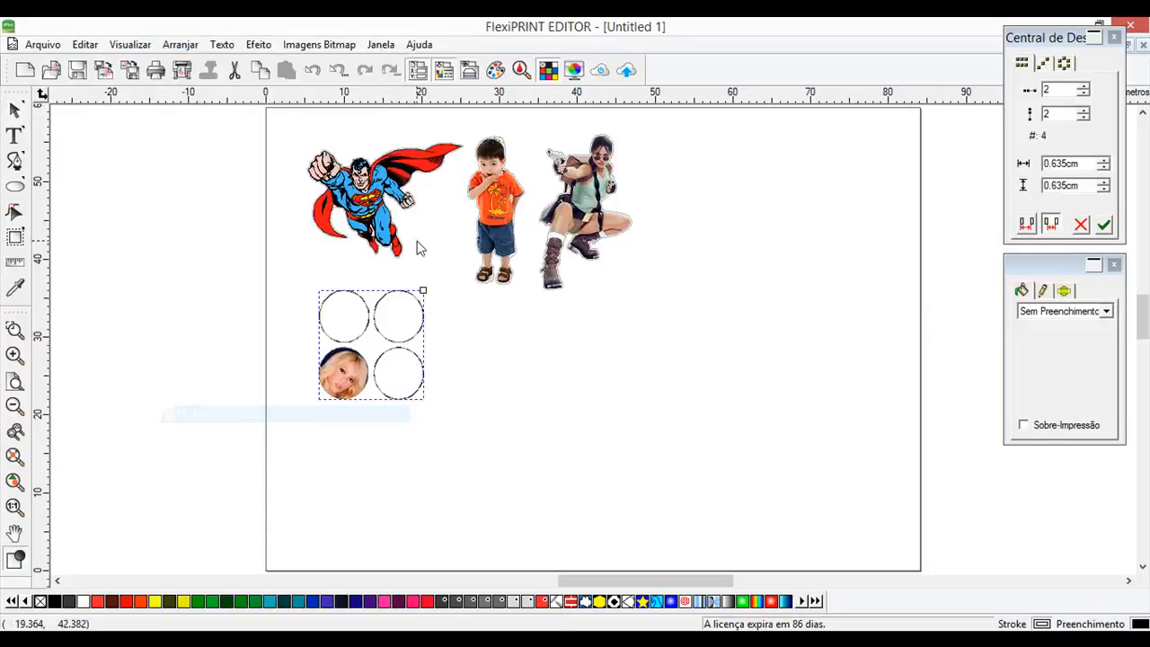
pyautogui.moveTo(426, 289); pyautogui.dragTo(666, 279)
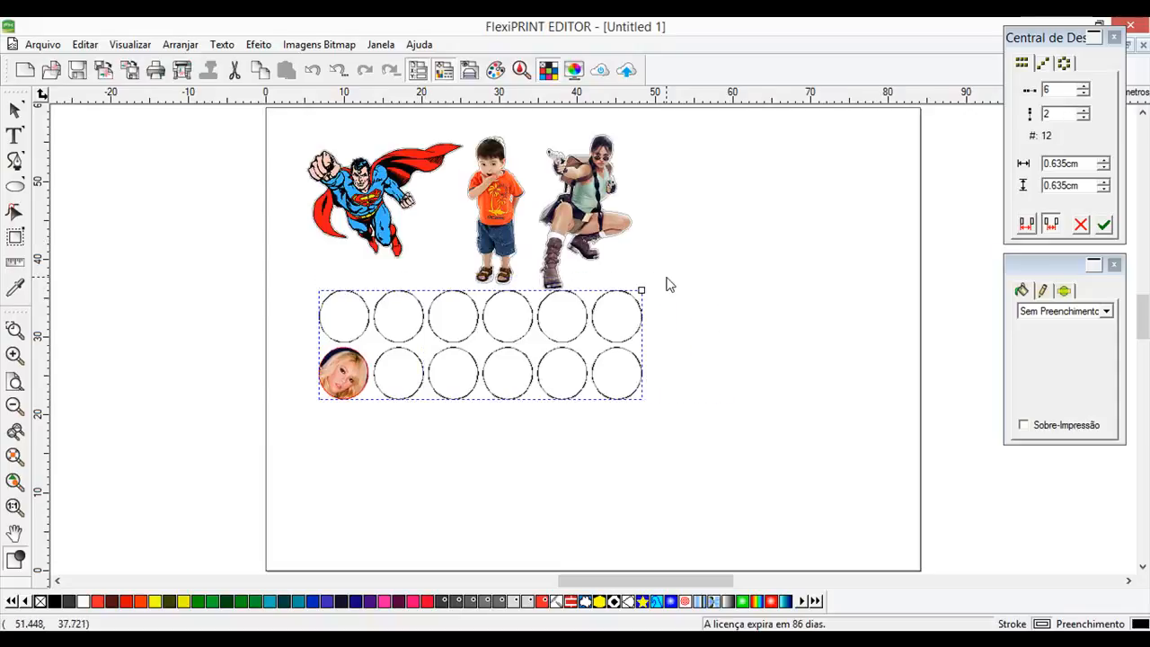
pyautogui.click(1105, 224)
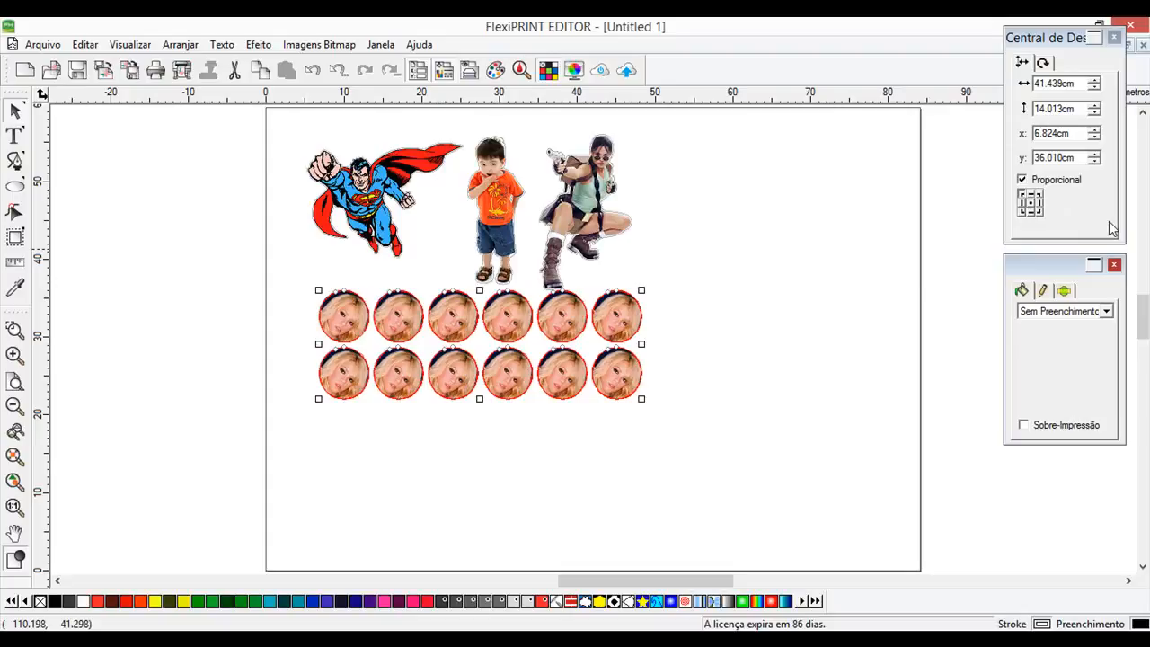
# Enlarge the superhero to about 23.3 by 17.1 cm, shift it slightly toward the page's left edge, and deselect it.
pyautogui.click(379, 207)
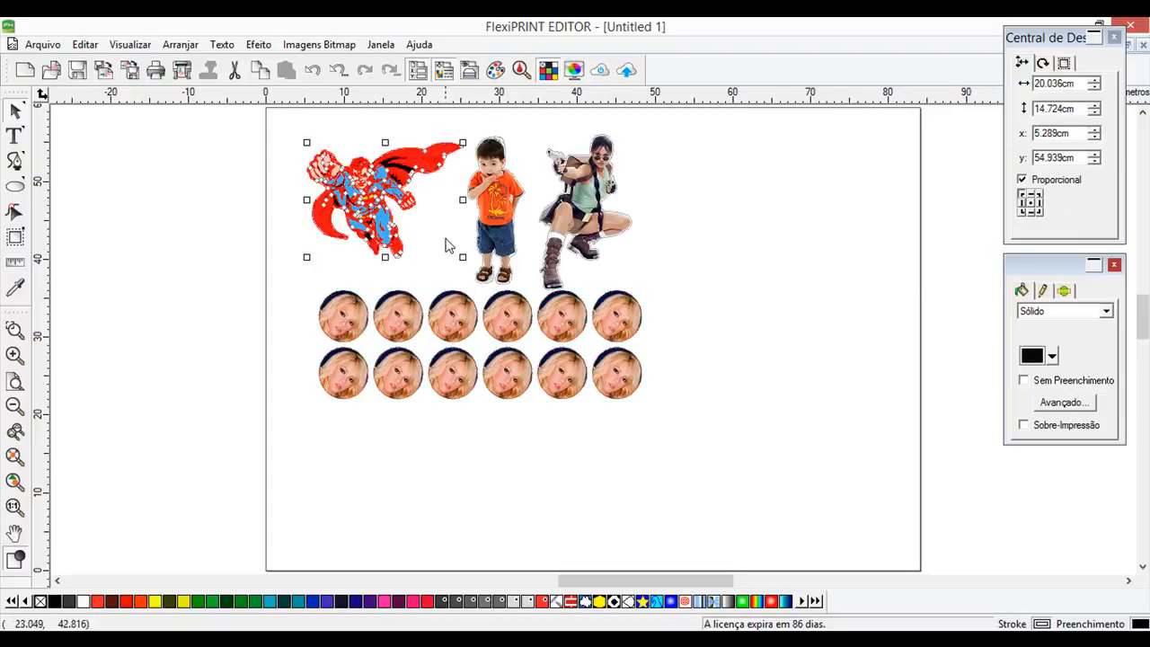
pyautogui.moveTo(462, 257); pyautogui.dragTo(488, 276)
pyautogui.moveTo(400, 222); pyautogui.dragTo(379, 229)
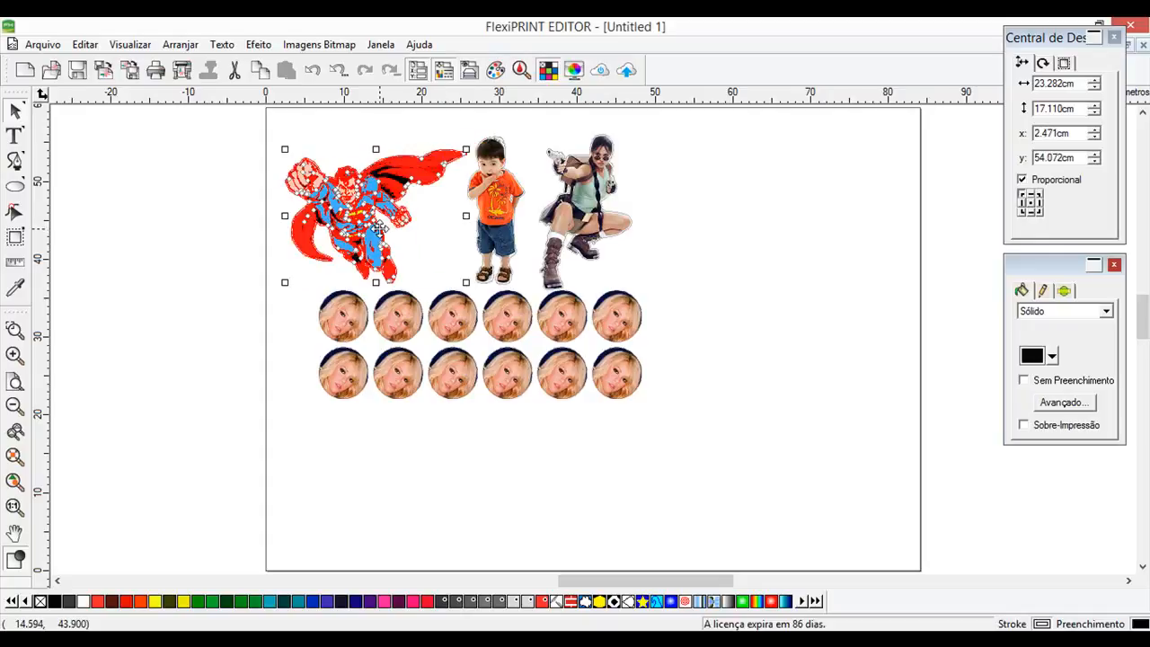
pyautogui.click(733, 216)
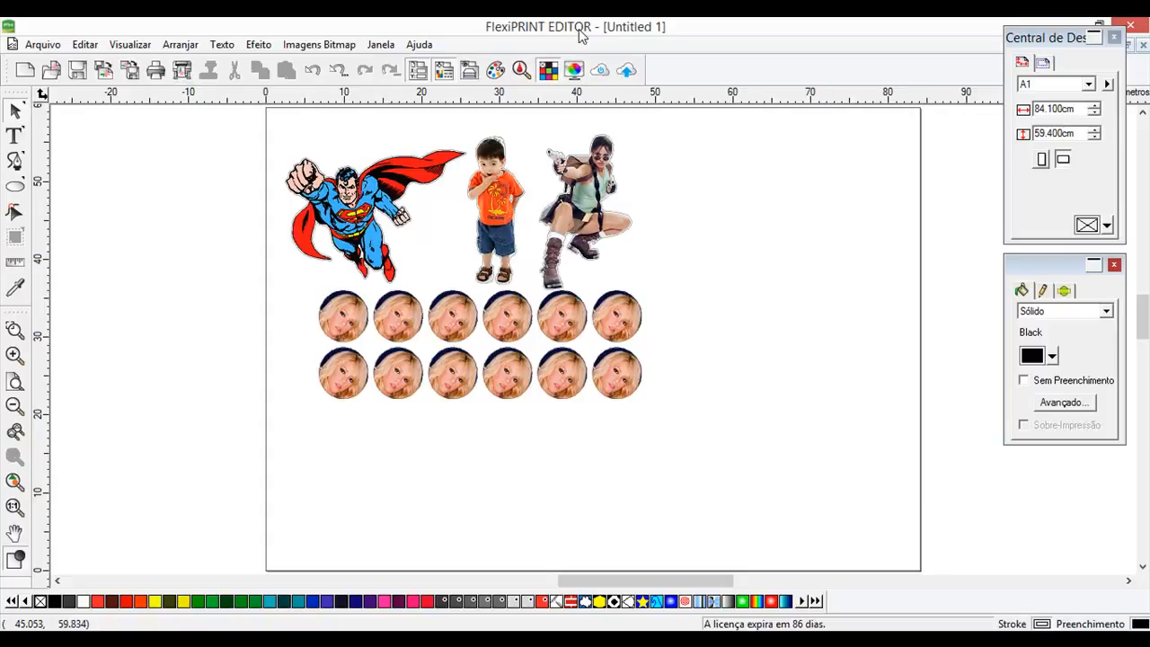
# Start the RIP and print setup on the local production manager and choose the VJ-1624 (ValueJet) printer.
pyautogui.click(188, 71)
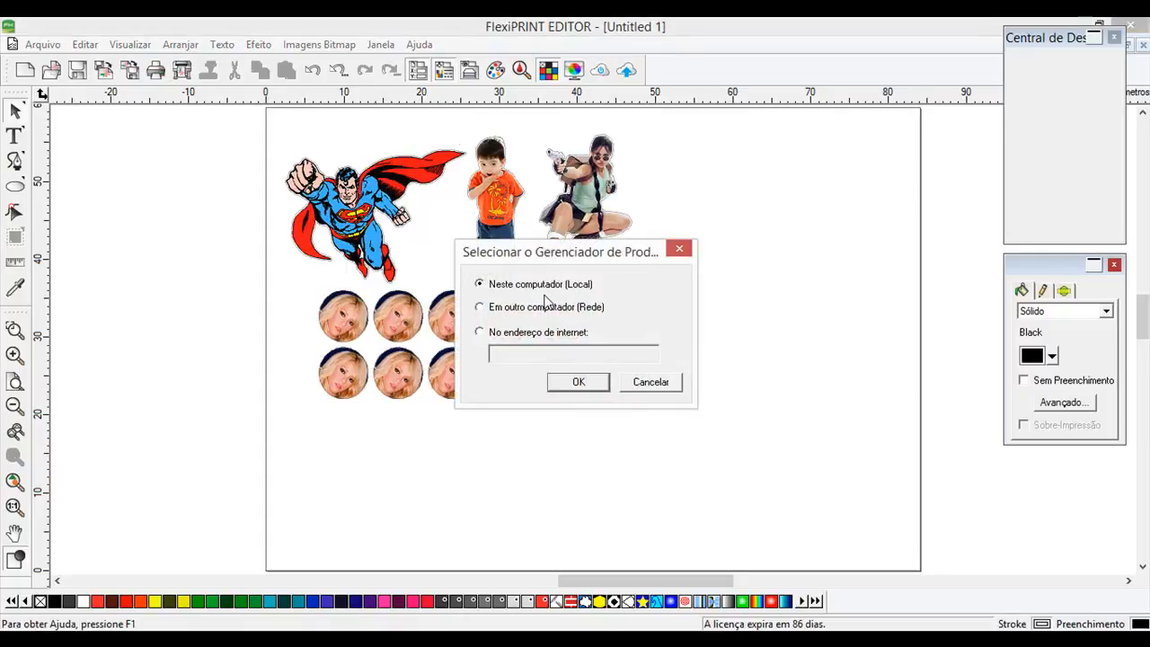
pyautogui.click(590, 389)
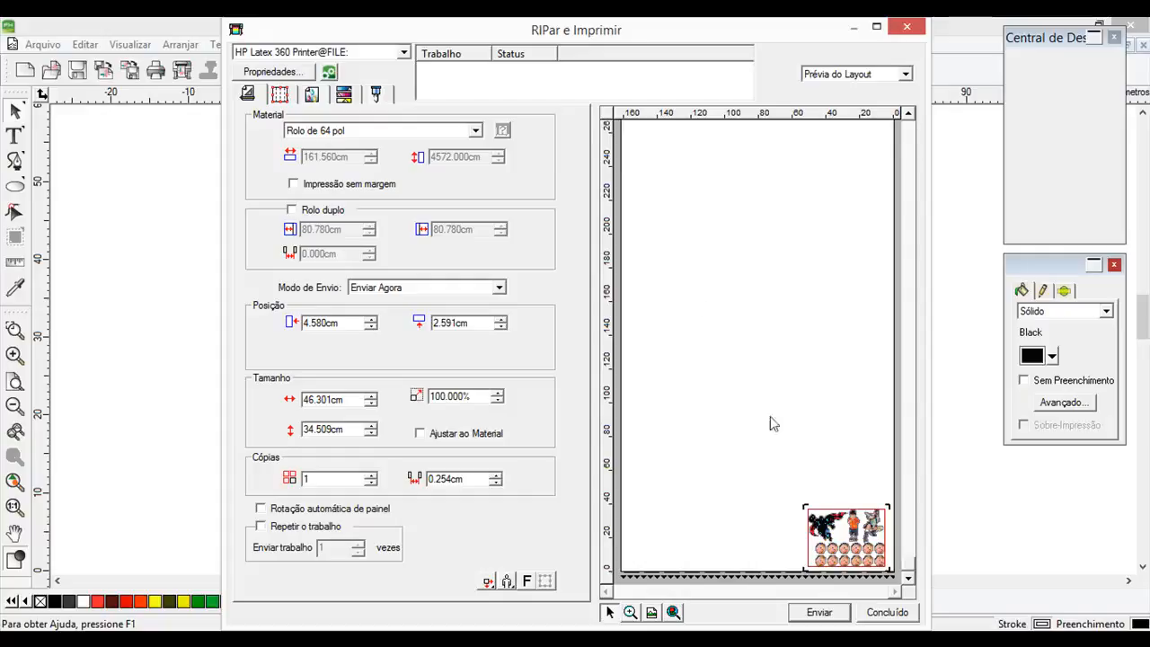
pyautogui.click(362, 53)
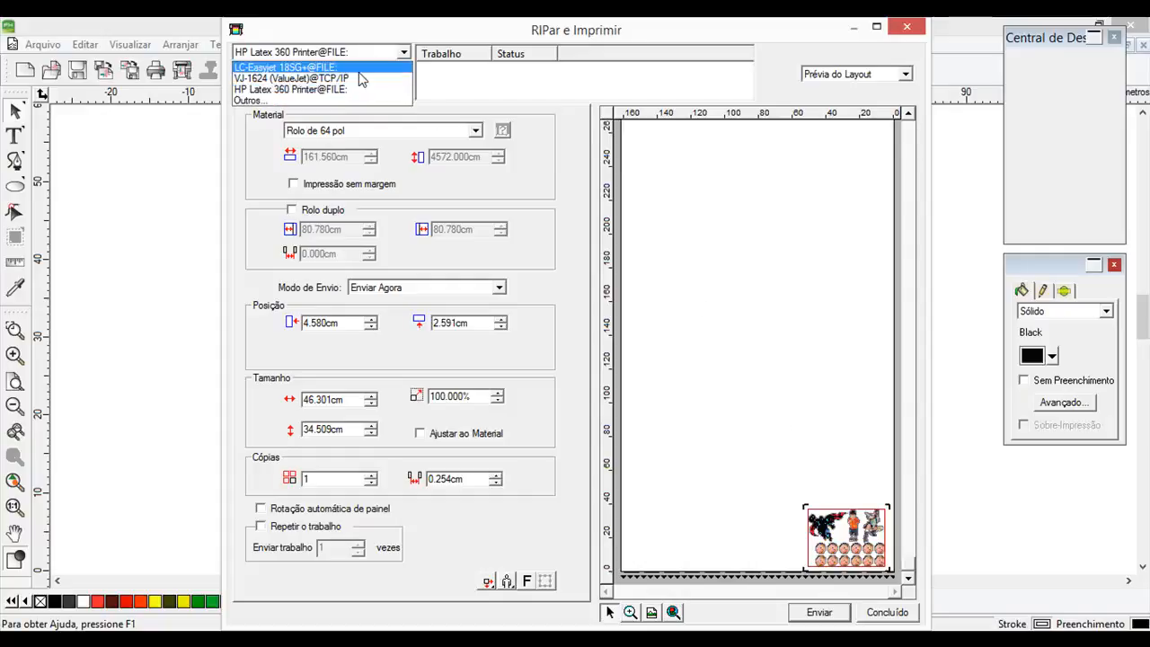
pyautogui.click(361, 67)
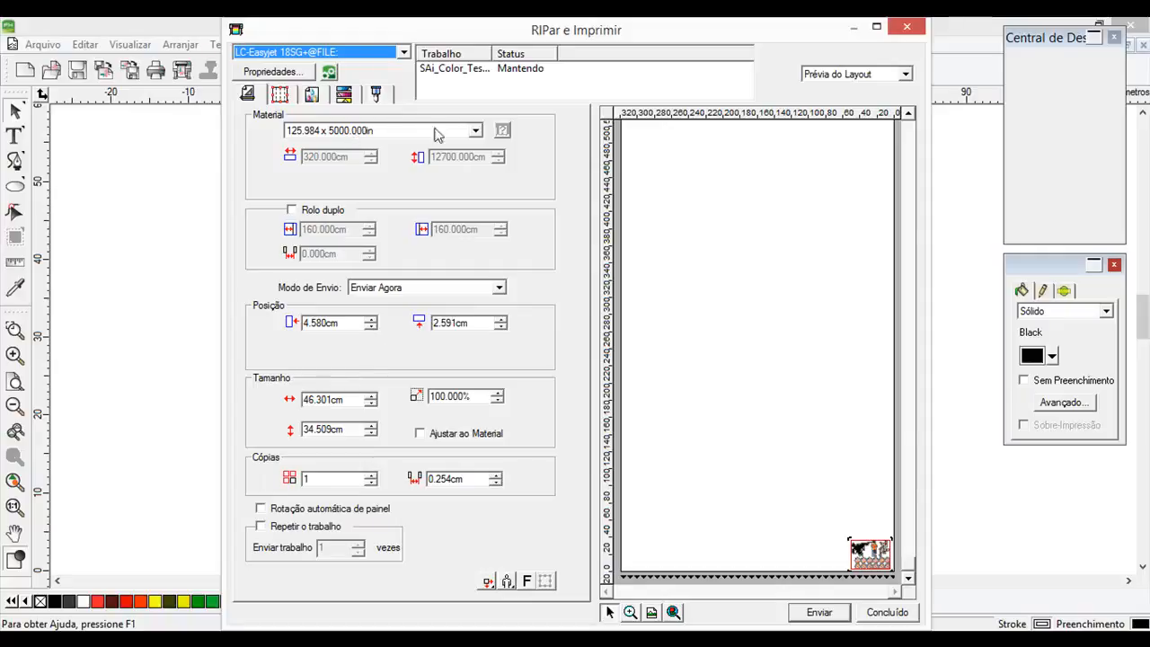
pyautogui.click(404, 53)
pyautogui.click(348, 76)
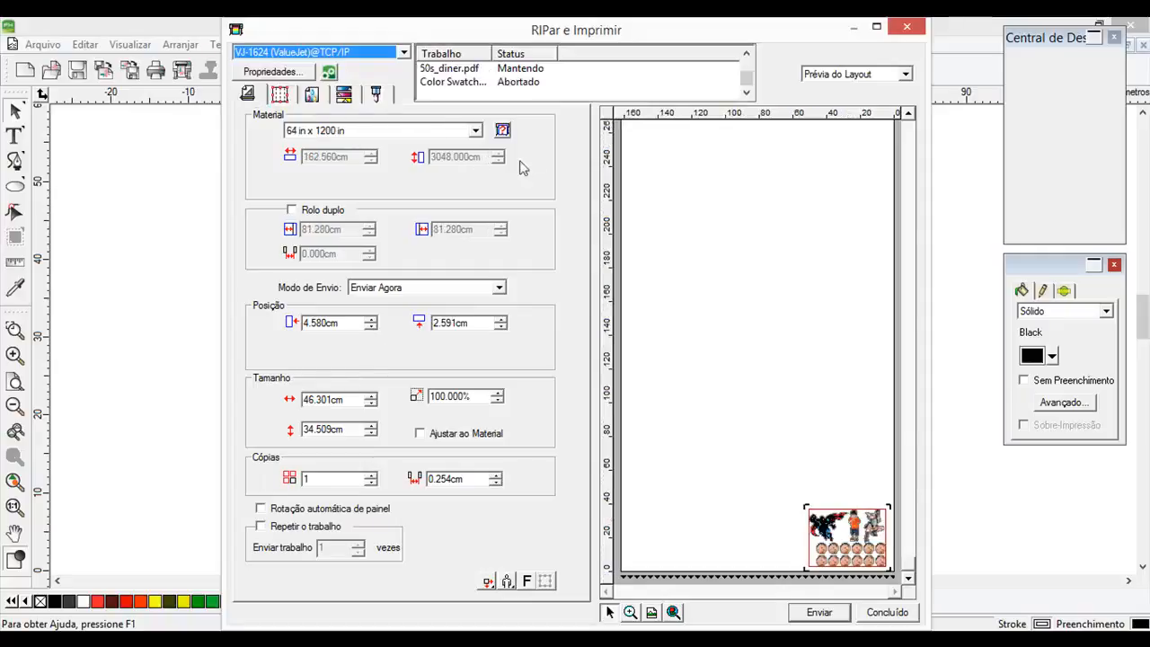
# Set the print material to a user-defined size with a width of 90 cm.
pyautogui.click(435, 132)
pyautogui.click(391, 177)
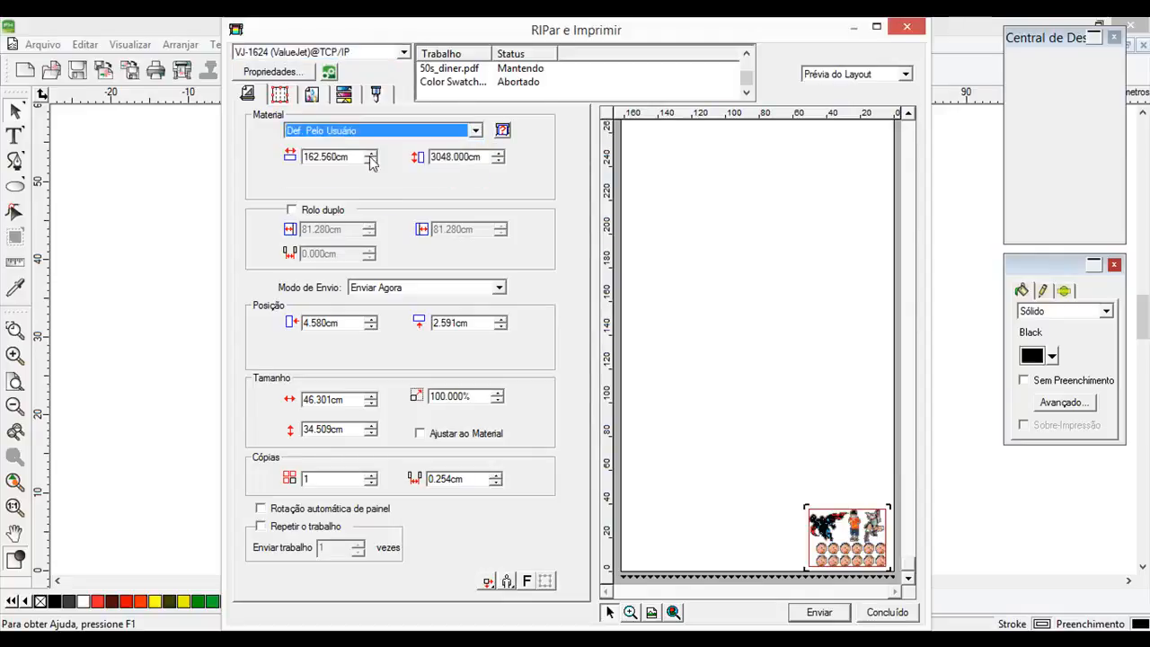
pyautogui.doubleClick(319, 157)
pyautogui.write('90')
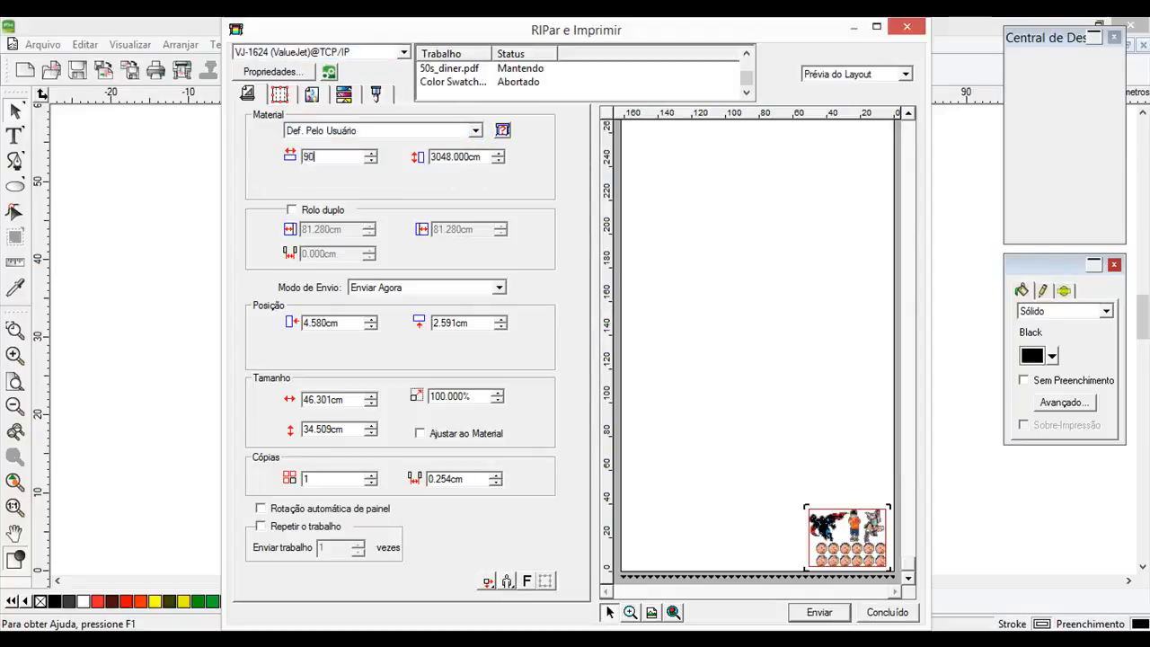
pyautogui.click(462, 155)
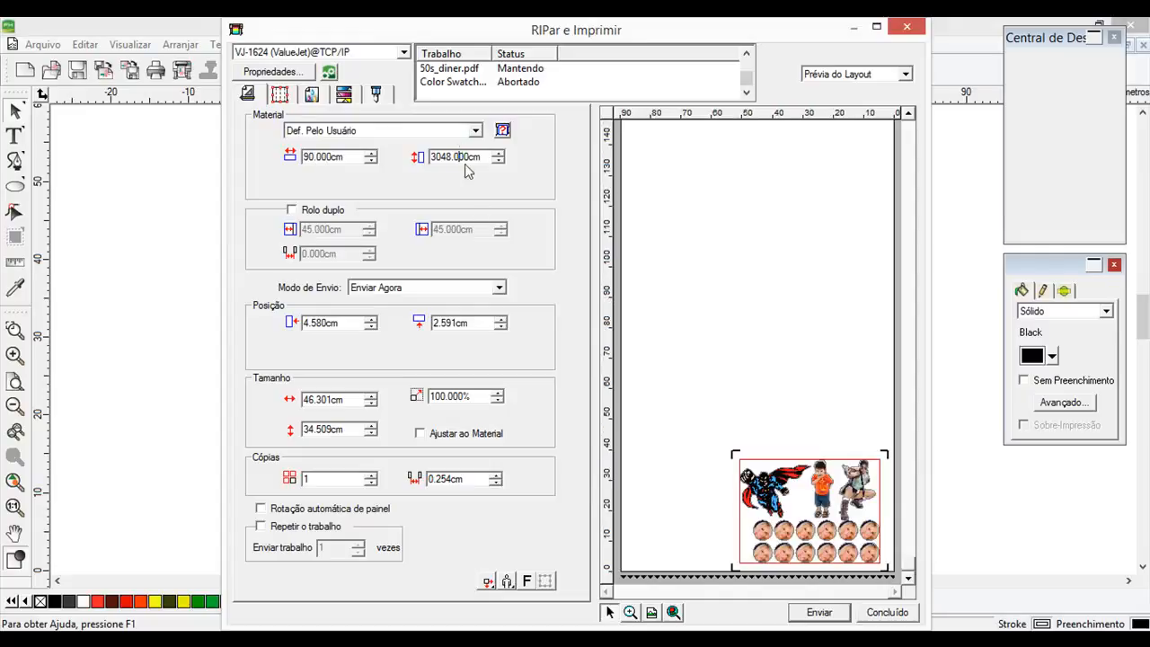
pyautogui.hotkey('ctrl', 'a')
pyautogui.moveTo(1149, 0)
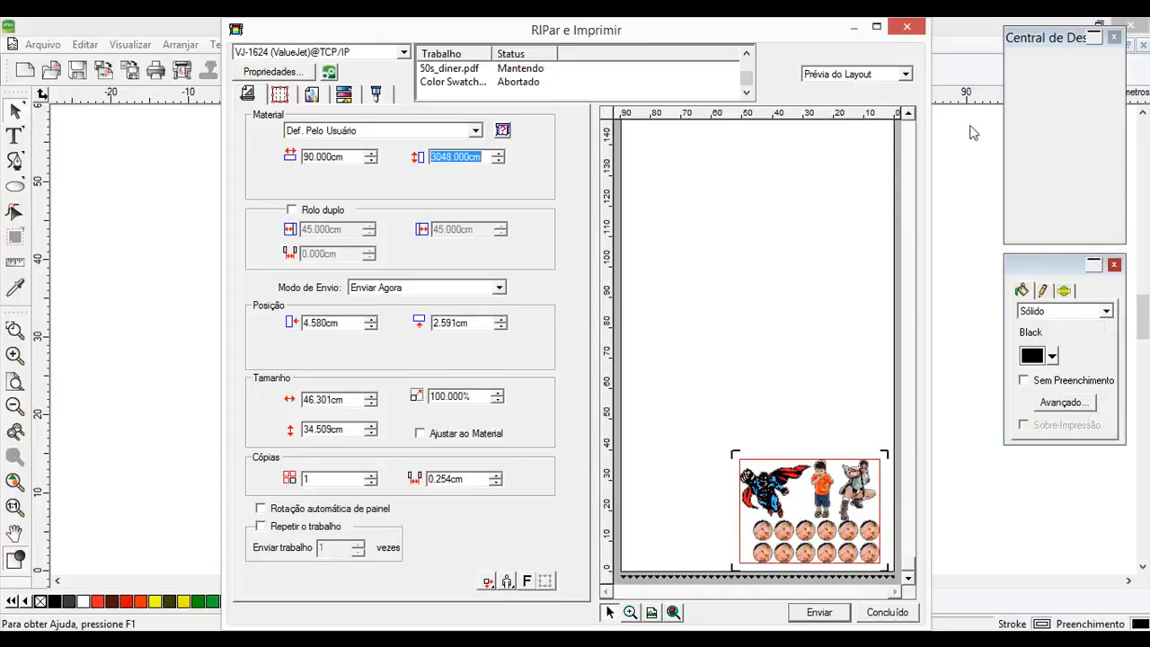
# Assign the CG-12 cutter on COM3 to the job's contour cutting.
pyautogui.click(381, 93)
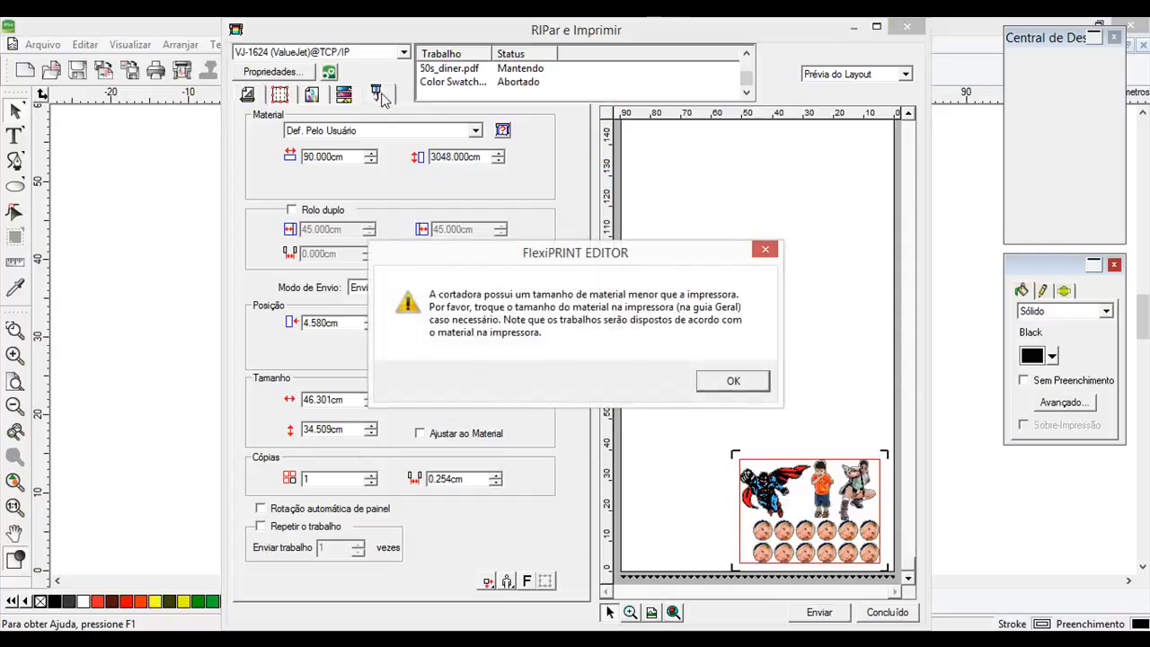
pyautogui.click(742, 387)
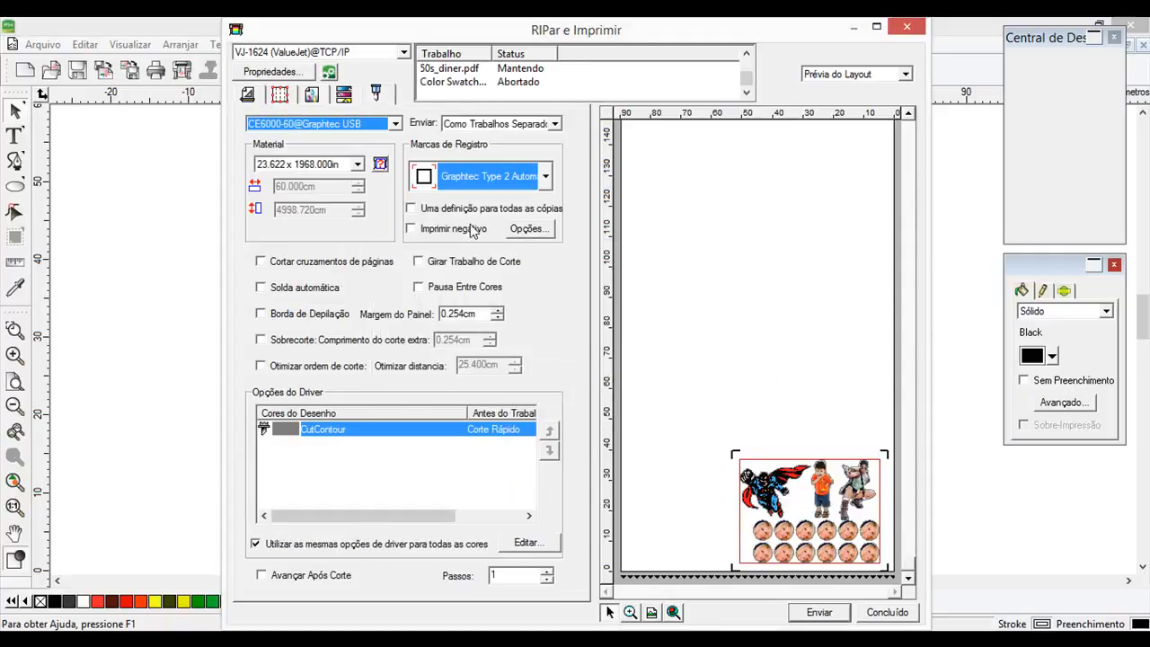
pyautogui.click(397, 124)
pyautogui.click(372, 142)
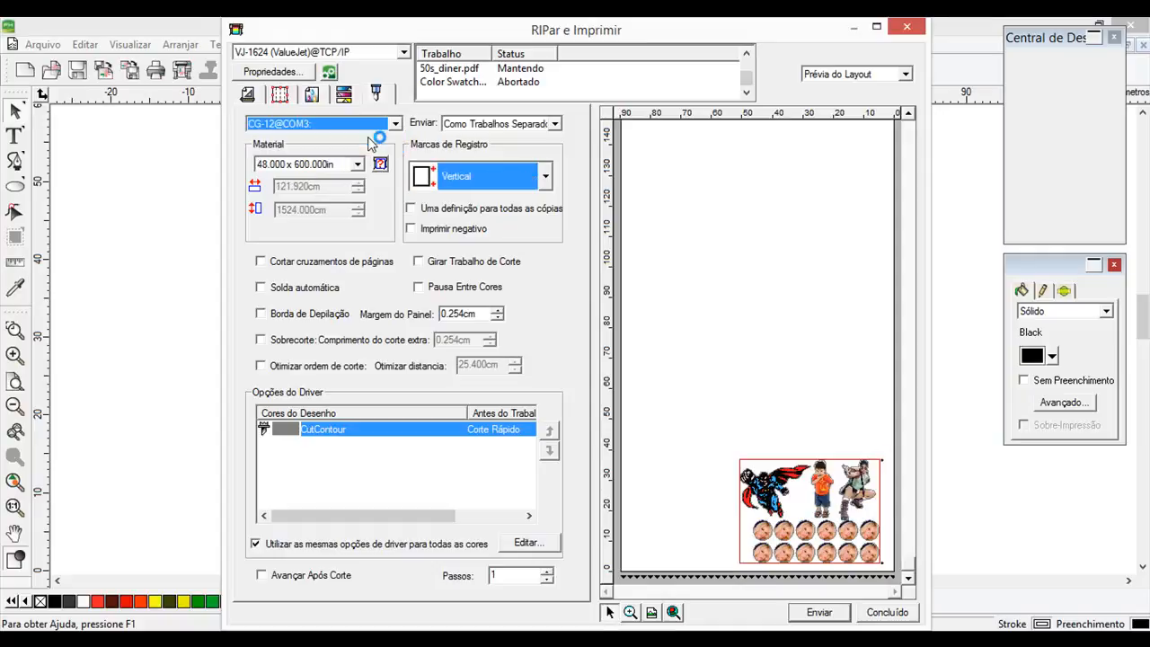
# Set the registration marks to 4 Pontos and enable rotation of the cutting job.
pyautogui.click(546, 176)
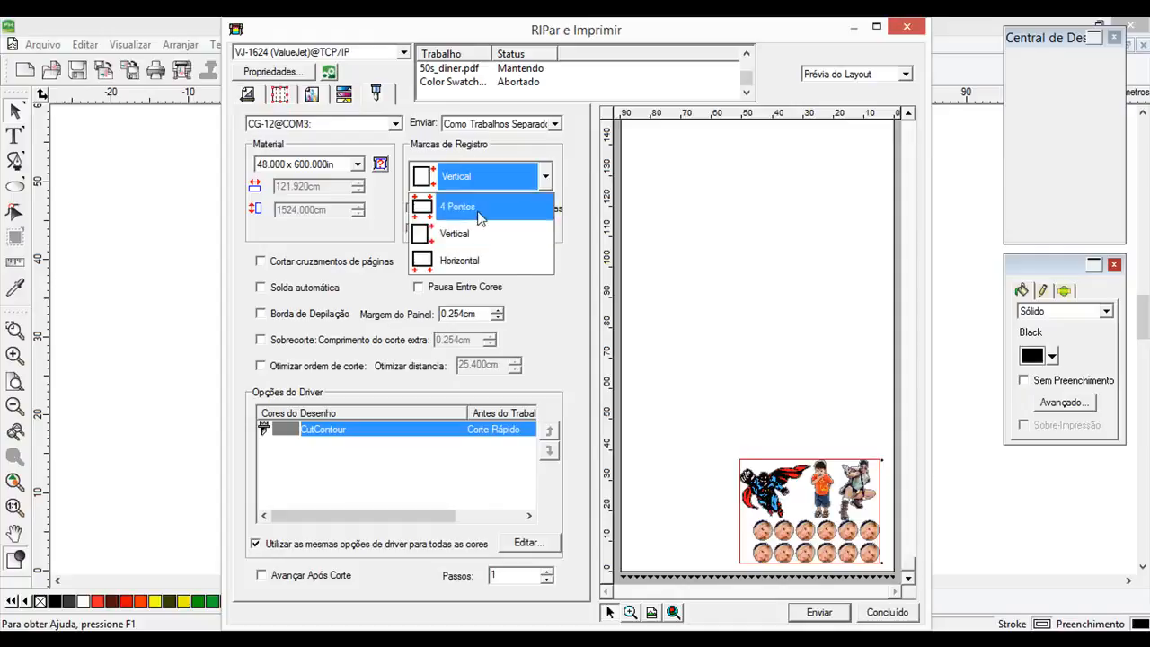
pyautogui.click(480, 209)
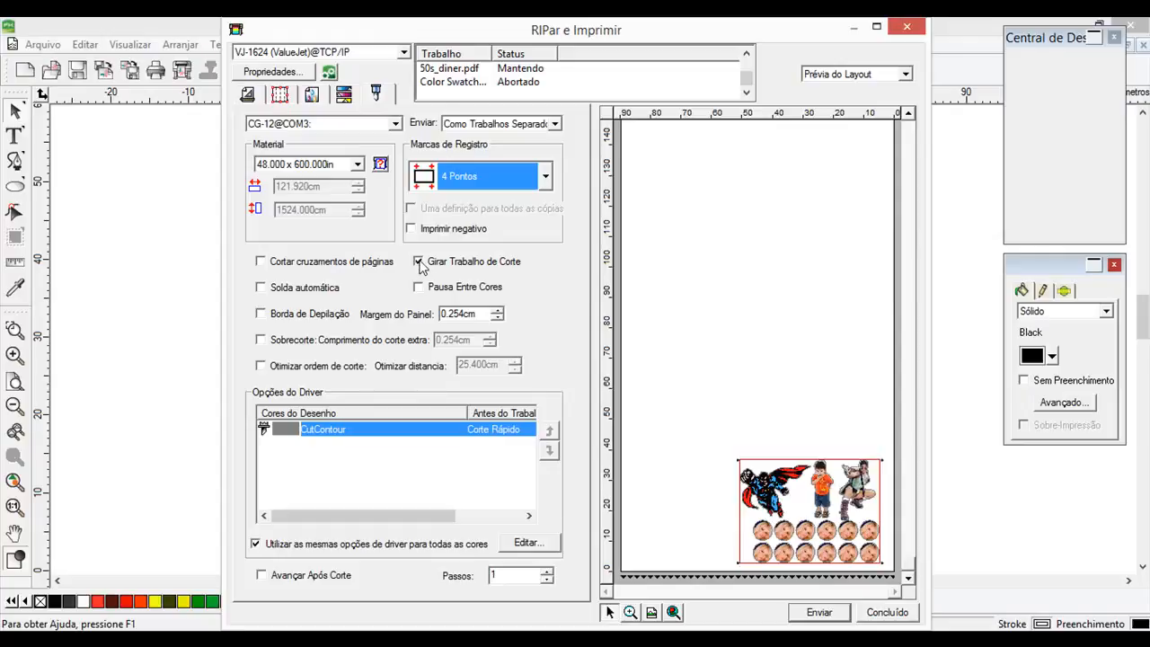
pyautogui.click(419, 263)
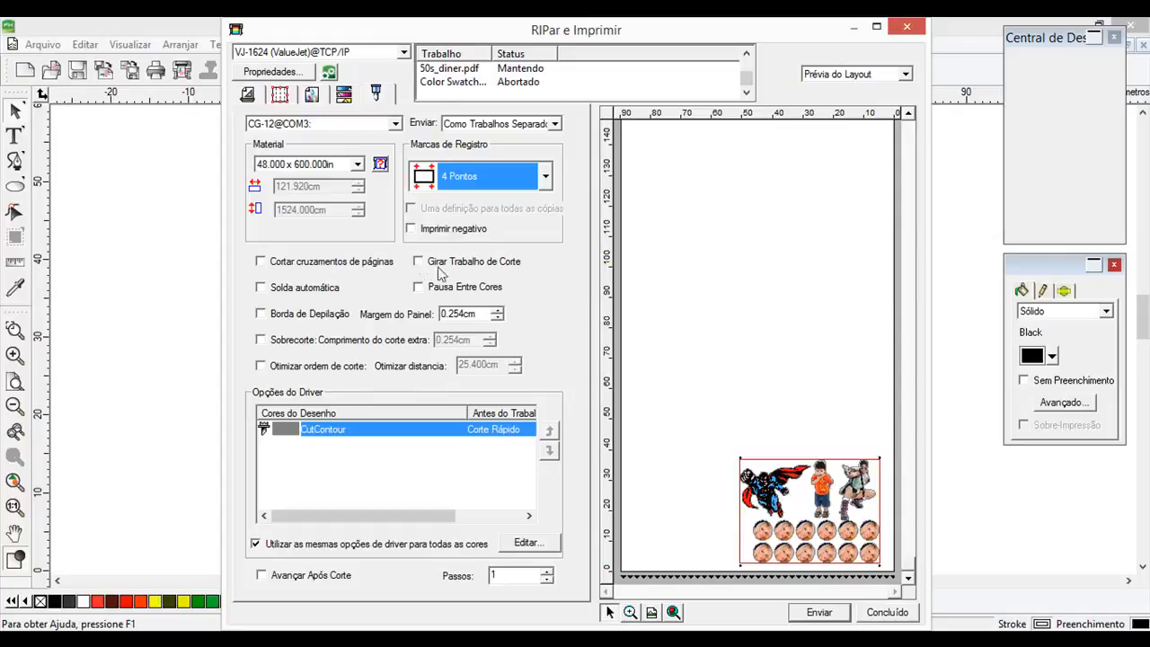
pyautogui.click(418, 262)
# Set the send mode to Manter na Lista and send the job to the production manager.
pyautogui.click(248, 95)
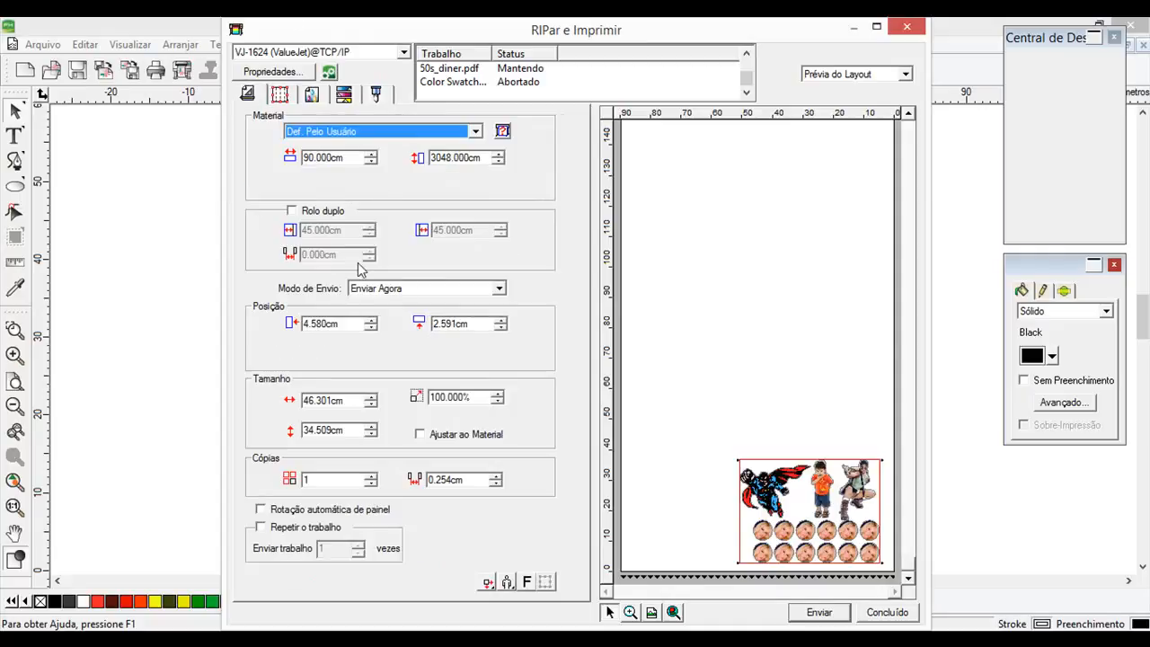
pyautogui.click(402, 291)
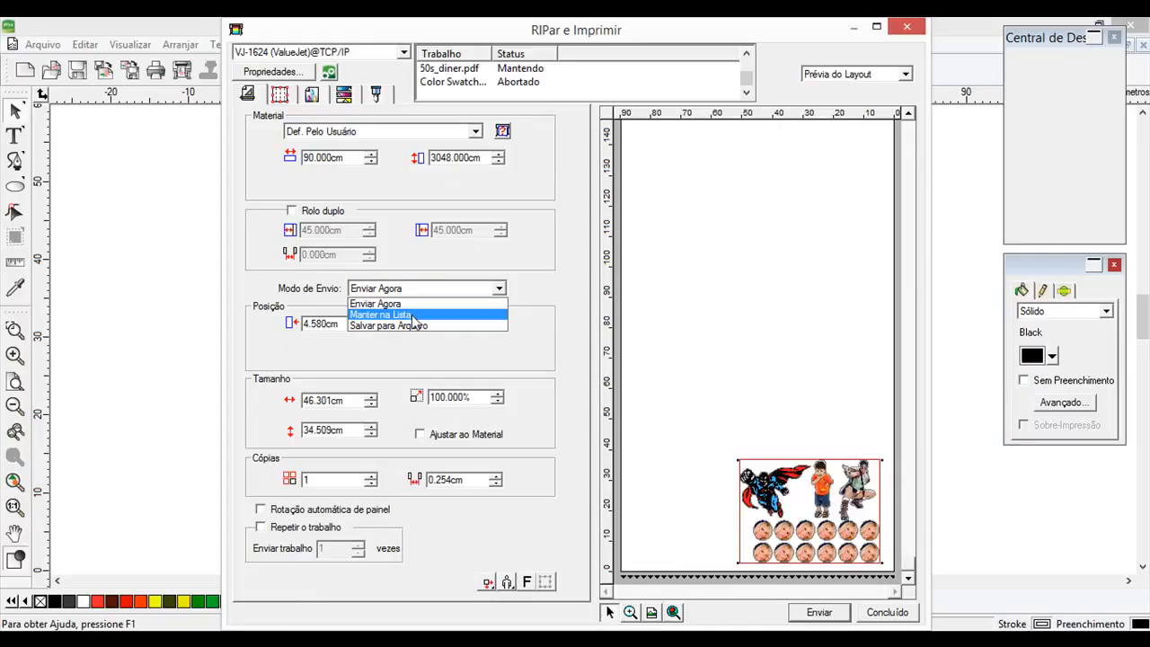
pyautogui.click(396, 315)
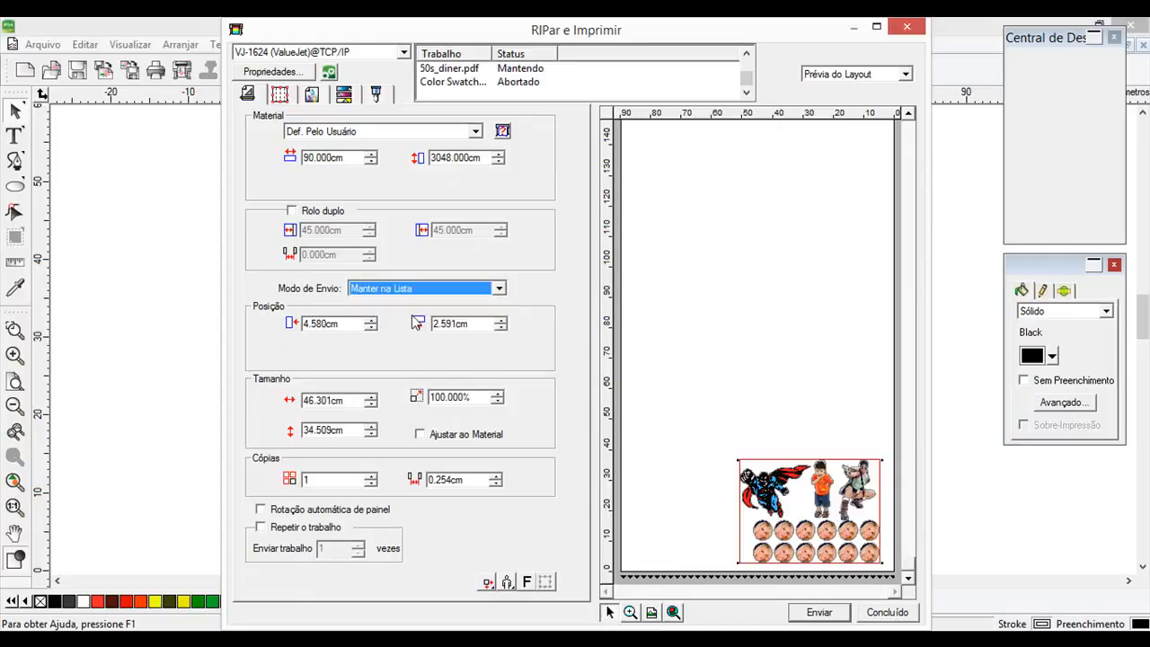
pyautogui.click(821, 614)
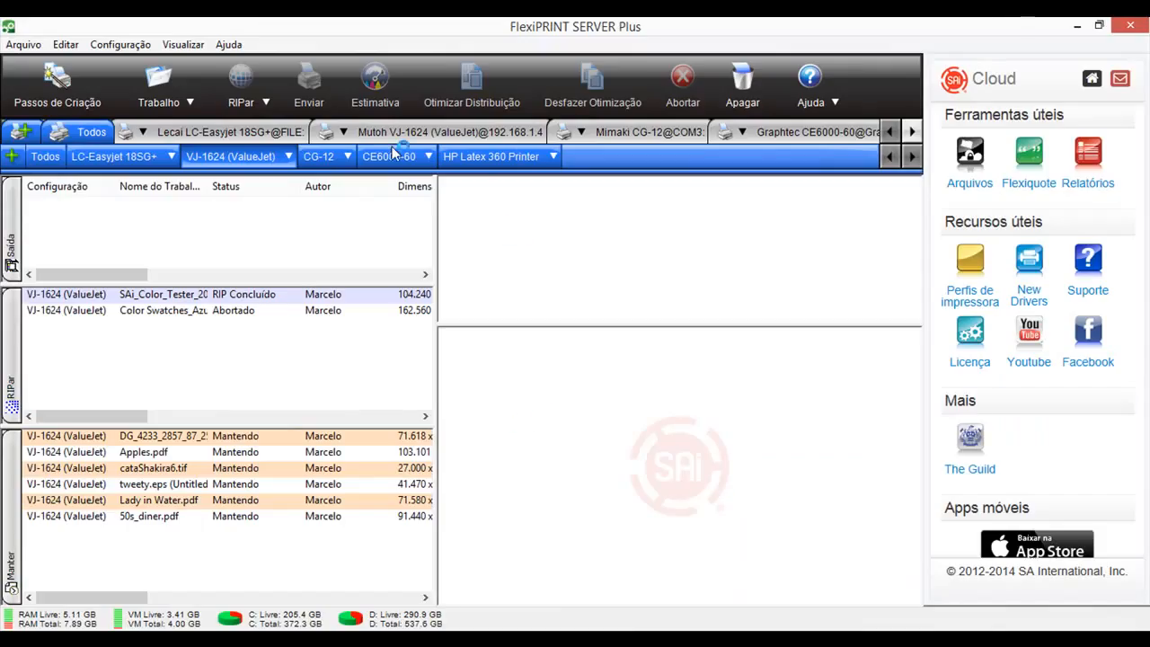
# Switch to FlexiPRINT SERVER's CG-12 queue and open the properties of the held cut job Sem Nome.job.
pyautogui.click(321, 158)
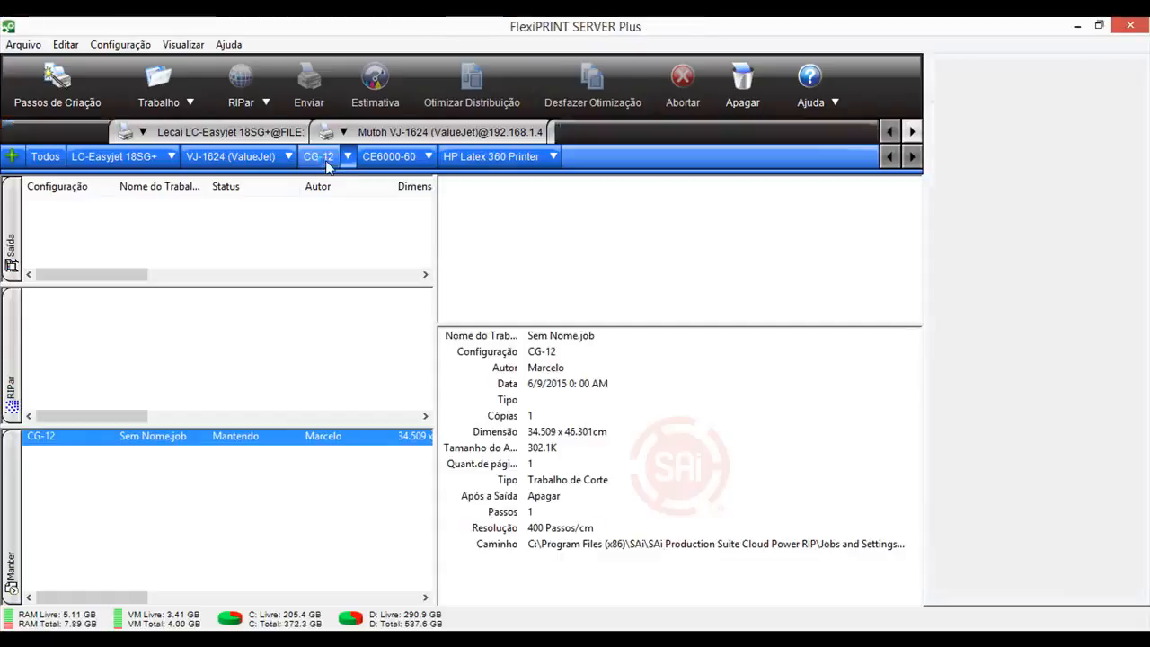
pyautogui.doubleClick(153, 435)
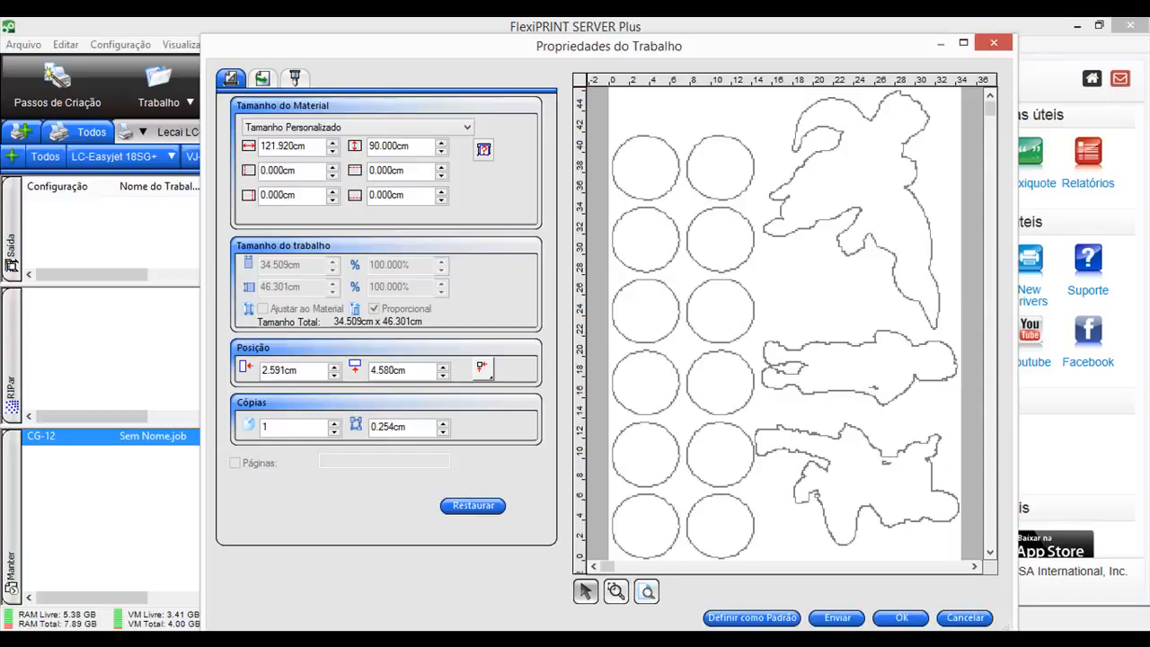
# Switch to File Explorer and view the image Acc_Corte de Contornos.jpg from JPGS_PowerP's A_For_Videos folder.
pyautogui.rightClick(174, 646)
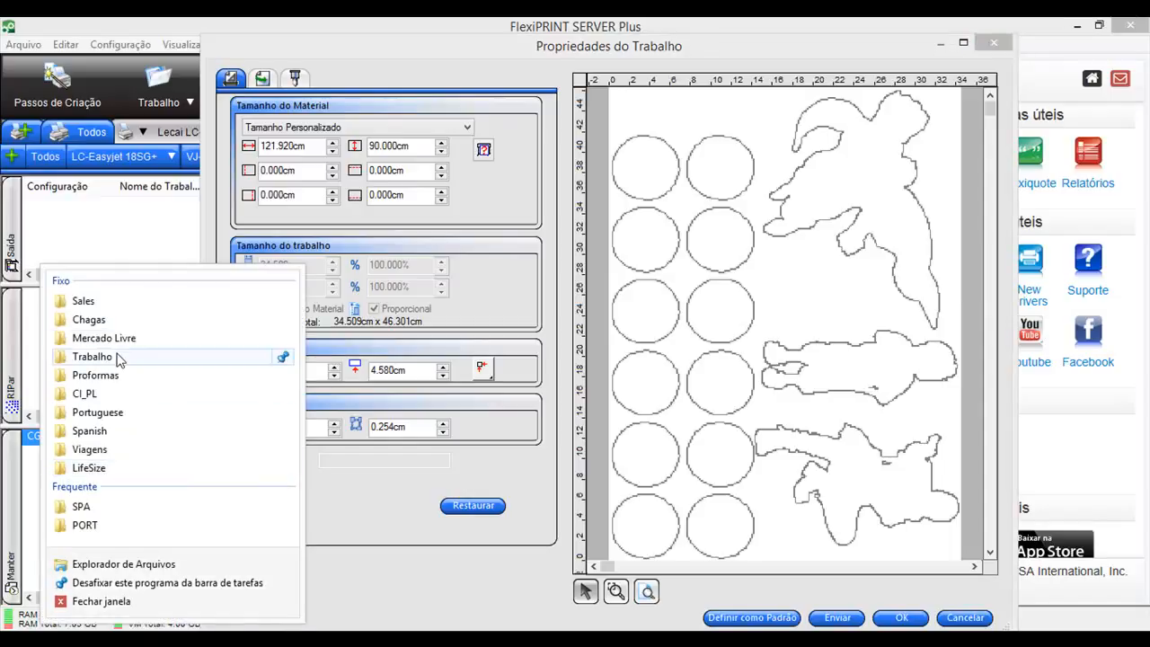
pyautogui.press('Escape')
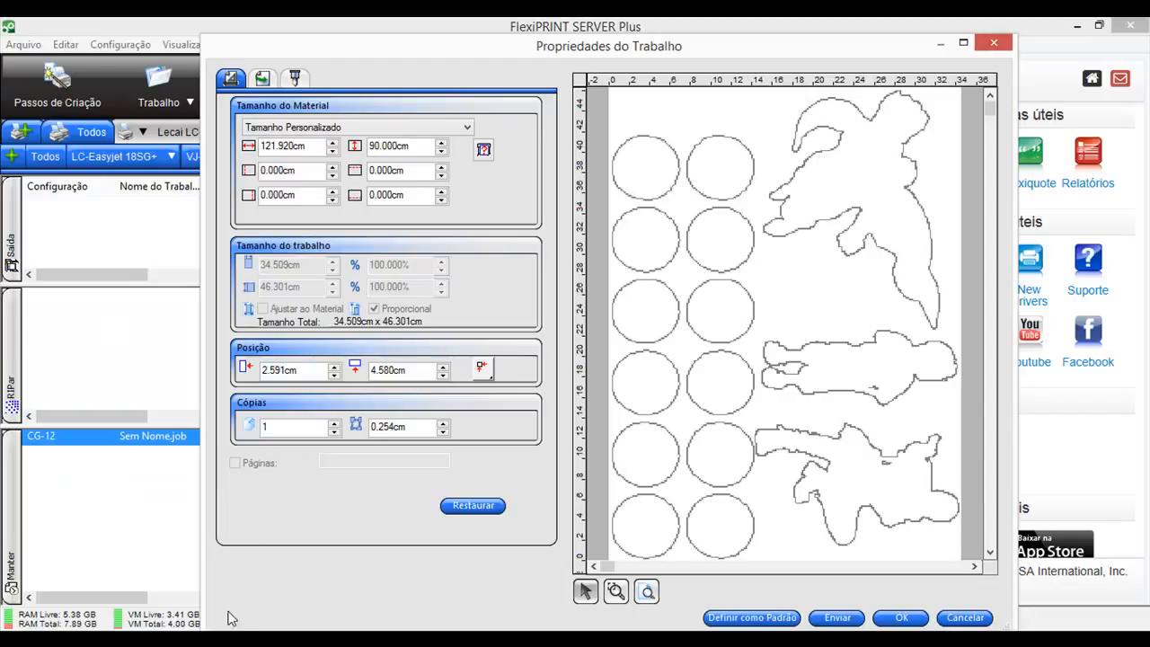
pyautogui.click(261, 593)
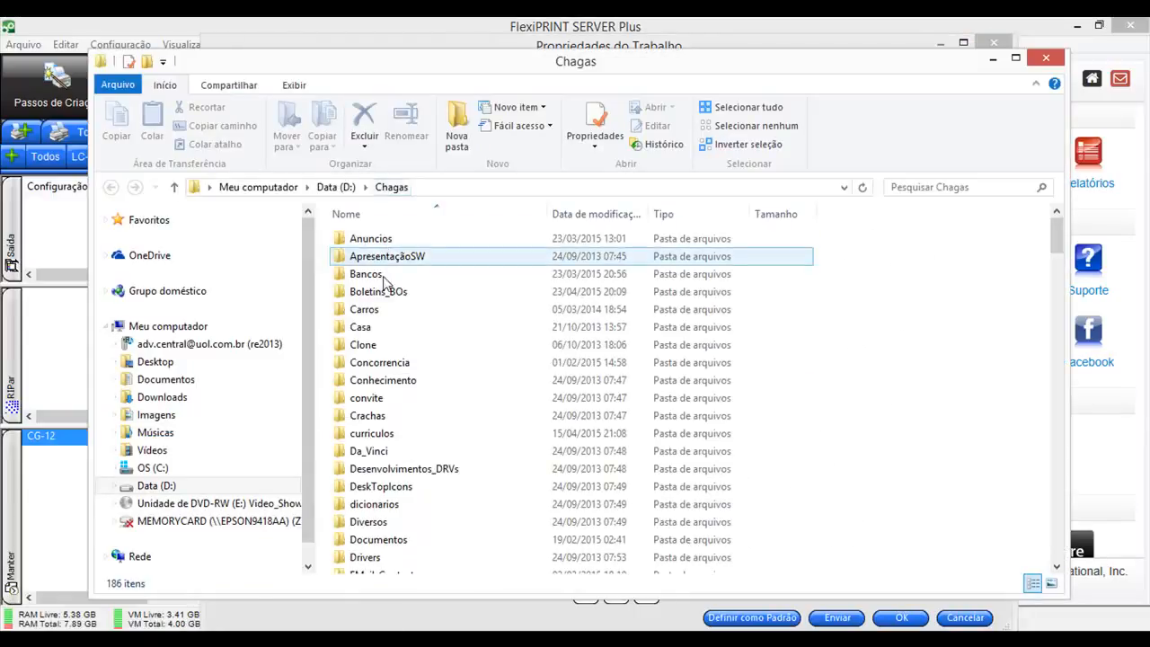
pyautogui.click(357, 362)
pyautogui.press('j')
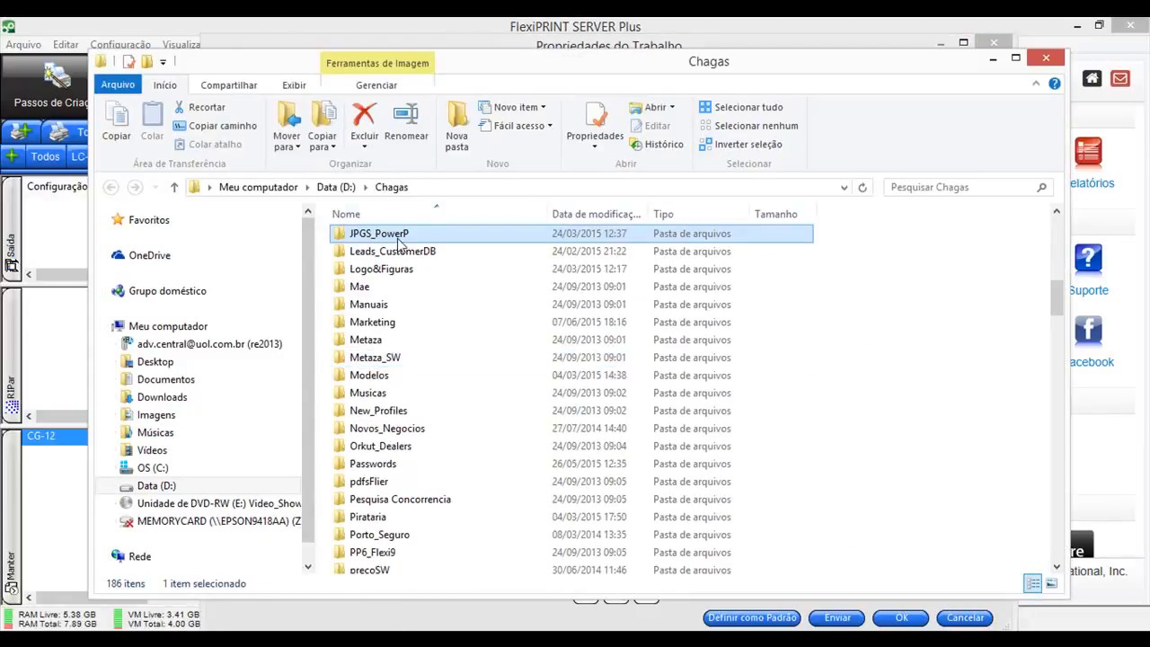
pyautogui.doubleClick(402, 241)
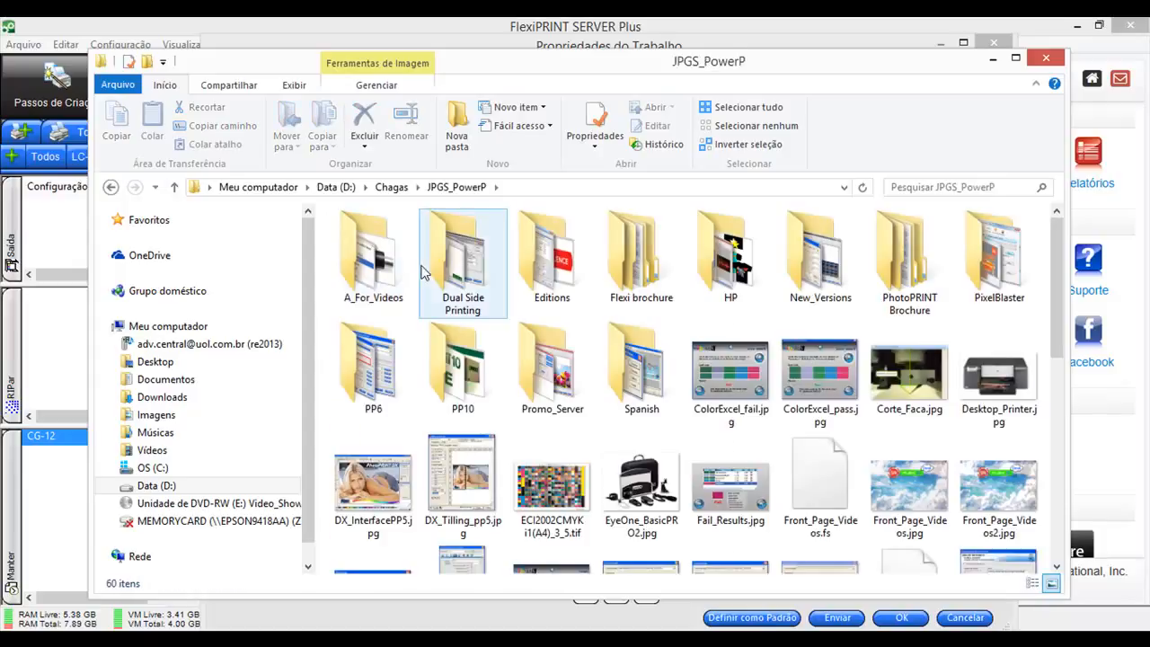
pyautogui.doubleClick(386, 263)
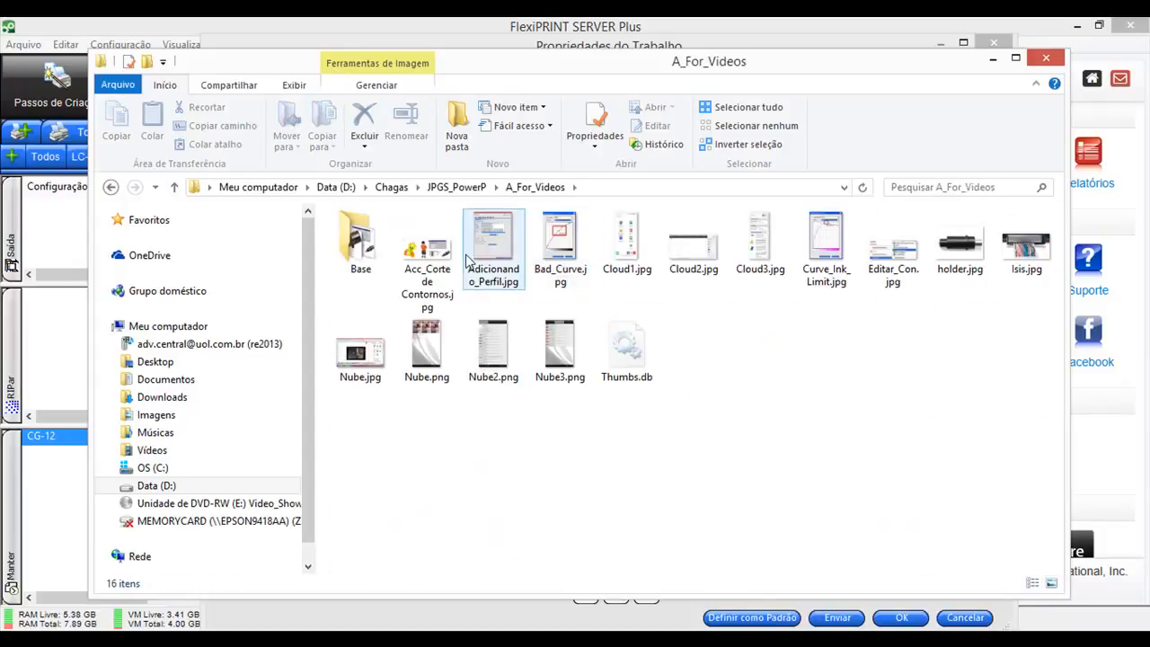
pyautogui.click(430, 253)
pyautogui.doubleClick(430, 250)
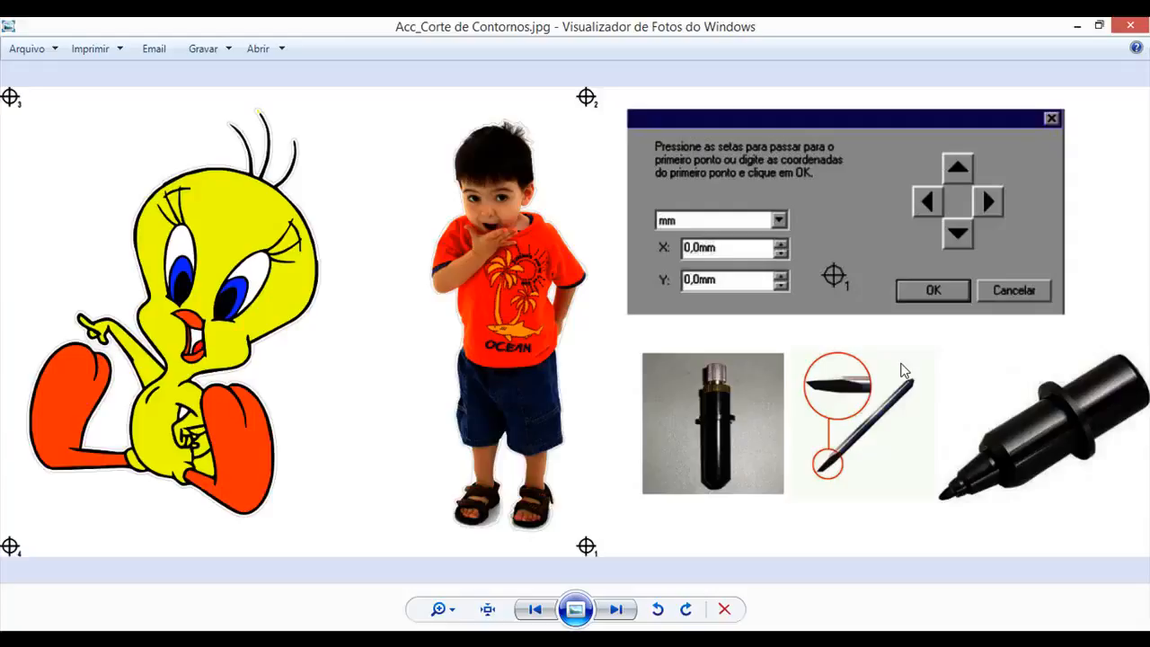
# Close the image and its folder, and dismiss the cut job's properties without applying changes.
pyautogui.click(1130, 25)
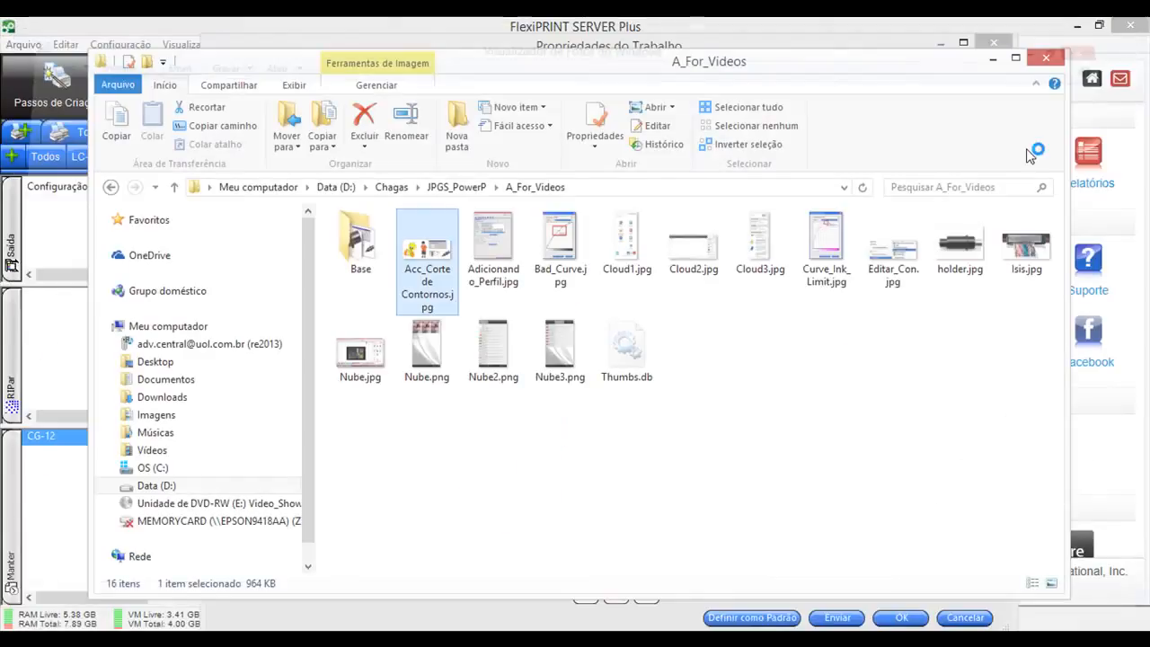
pyautogui.click(1058, 60)
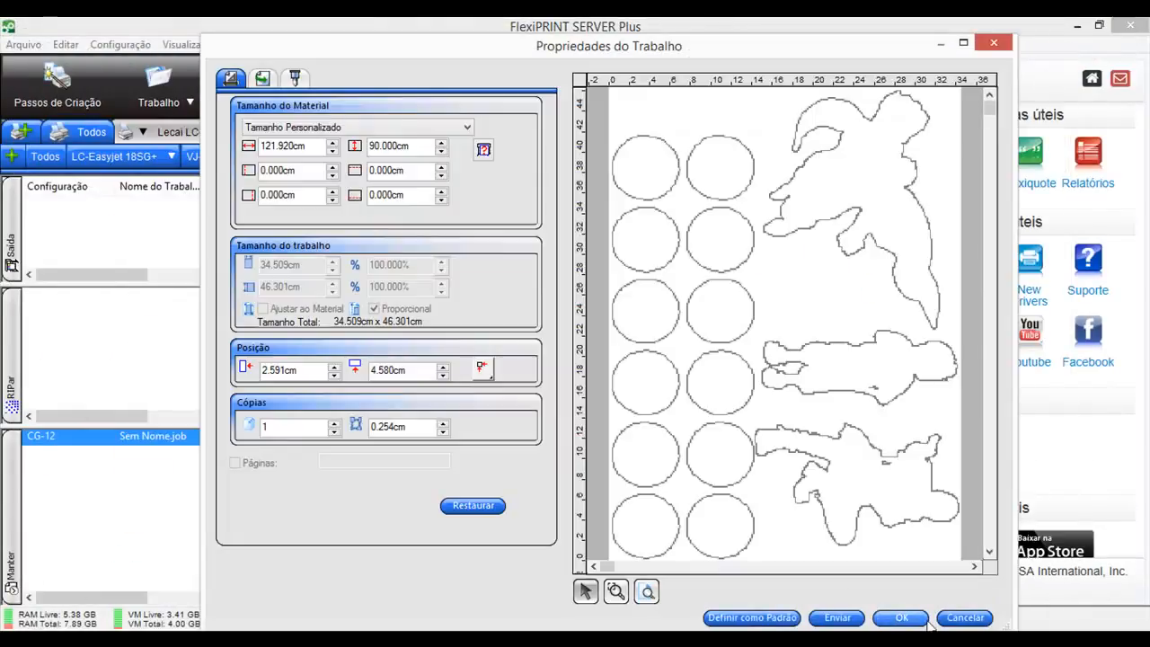
pyautogui.click(963, 619)
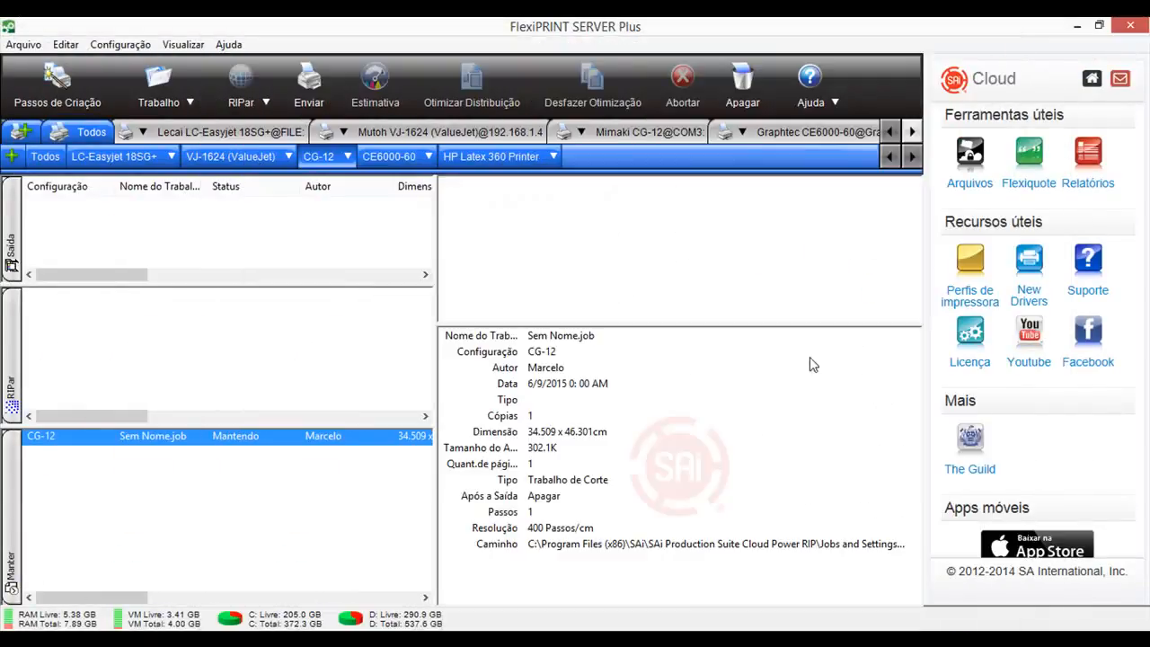
# Add the file troquel.PD from the LifeSize folder as a job in the VJ-1624 (ValueJet) queue.
pyautogui.click(266, 158)
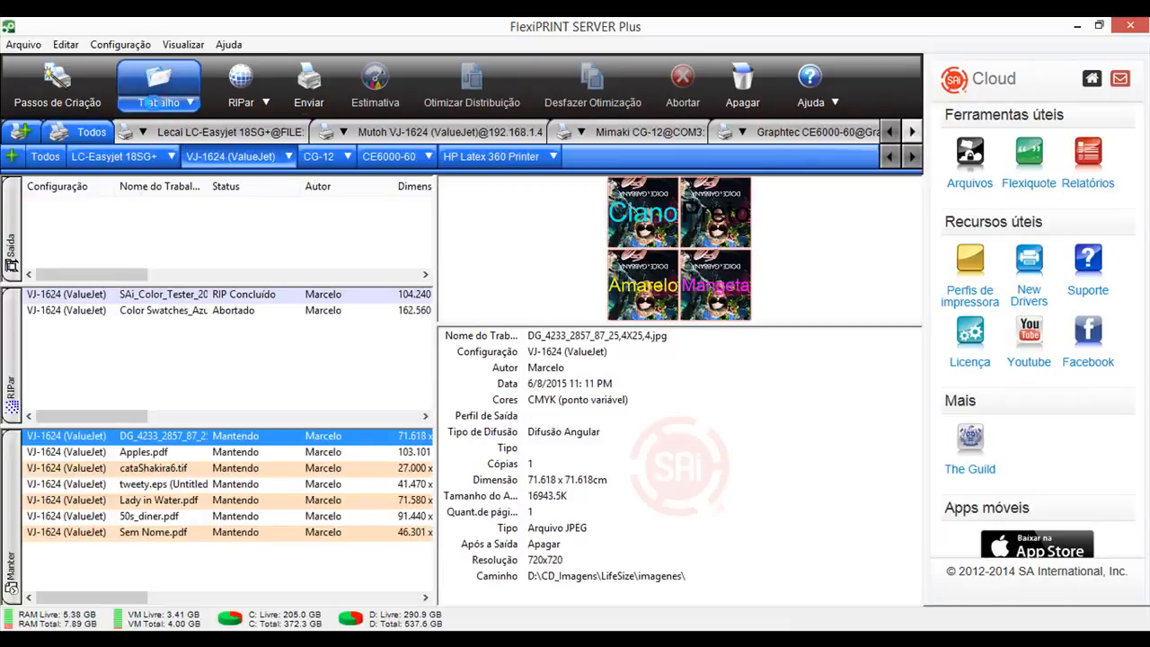
pyautogui.click(156, 105)
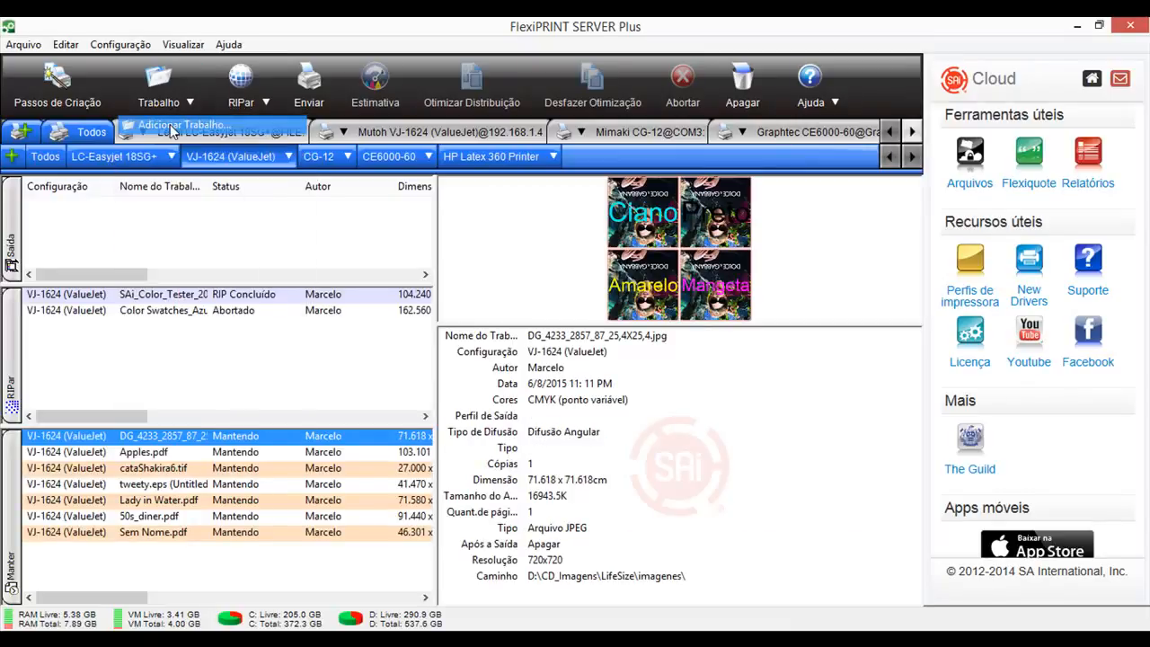
pyautogui.click(176, 125)
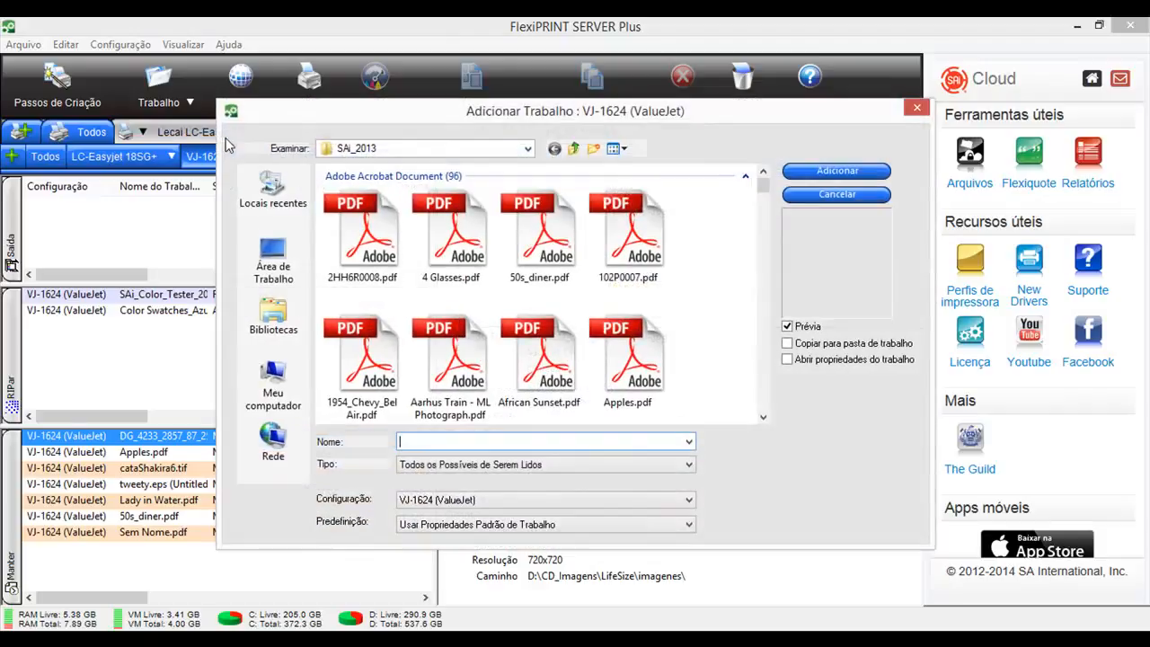
pyautogui.click(574, 148)
pyautogui.click(363, 210)
pyautogui.doubleClick(363, 213)
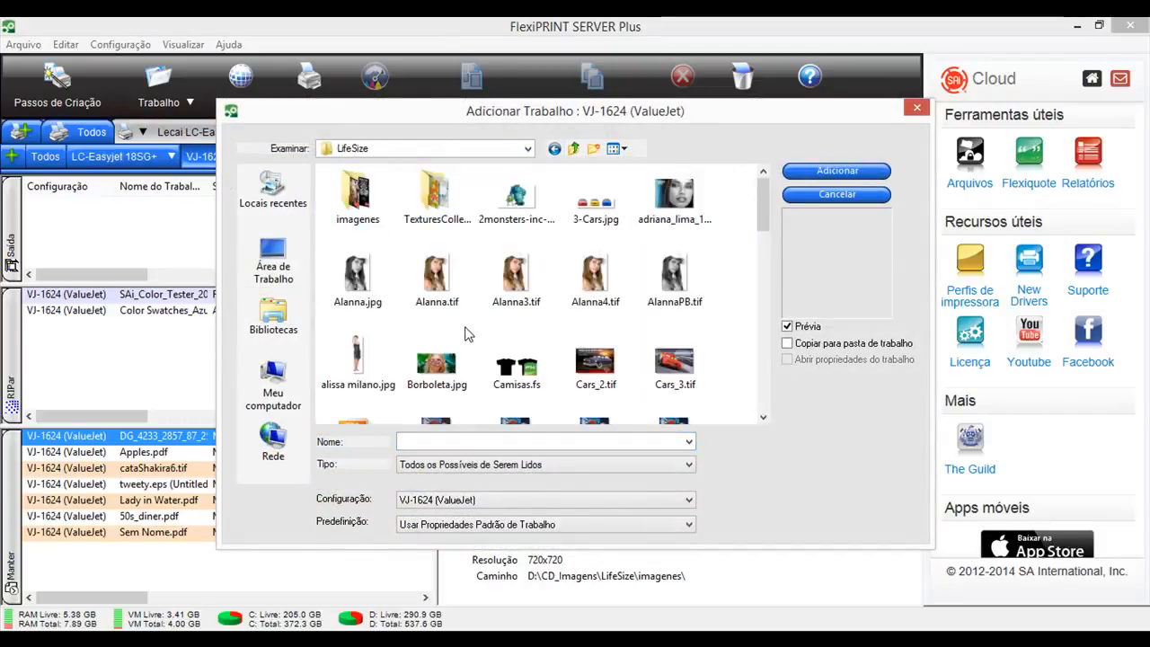
pyautogui.scroll(-5, 467, 332)
pyautogui.doubleClick(358, 393)
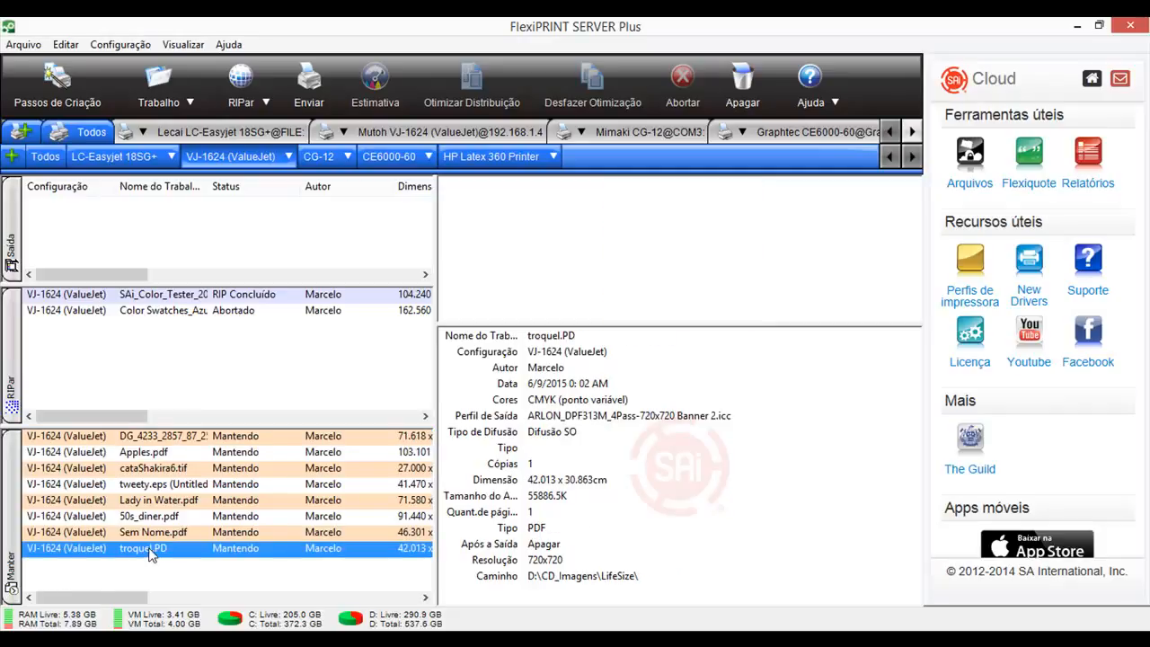
# In the properties of troquel.PD, enable sending the cutting job to CG-12 and rotate the cutting job.
pyautogui.doubleClick(151, 554)
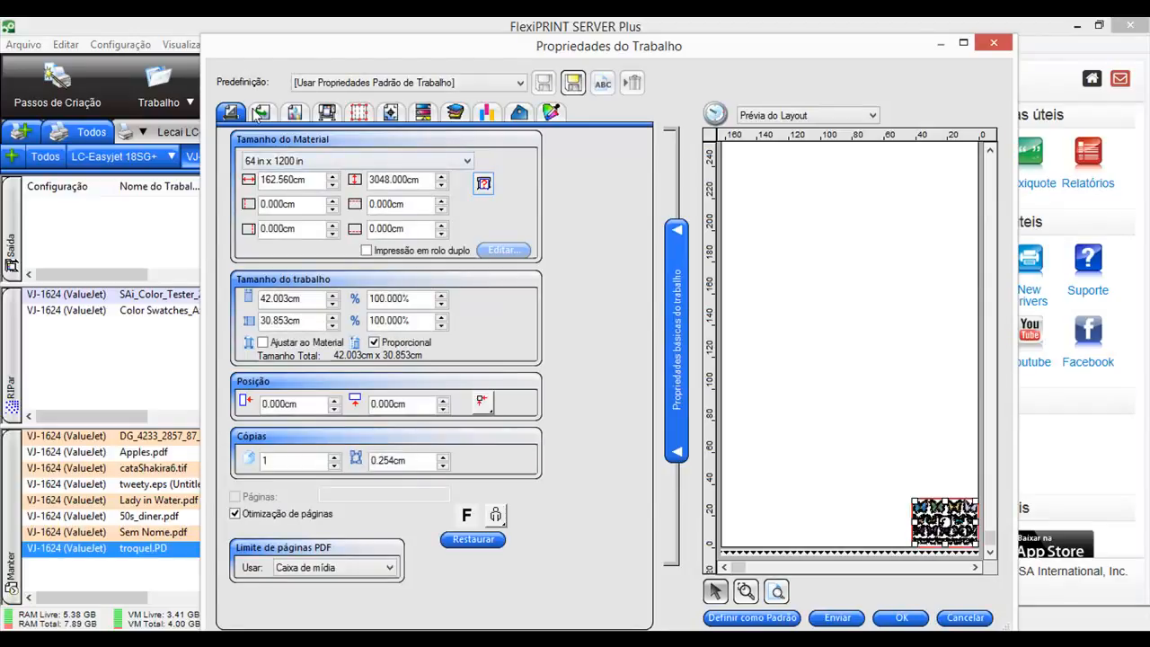
pyautogui.click(261, 112)
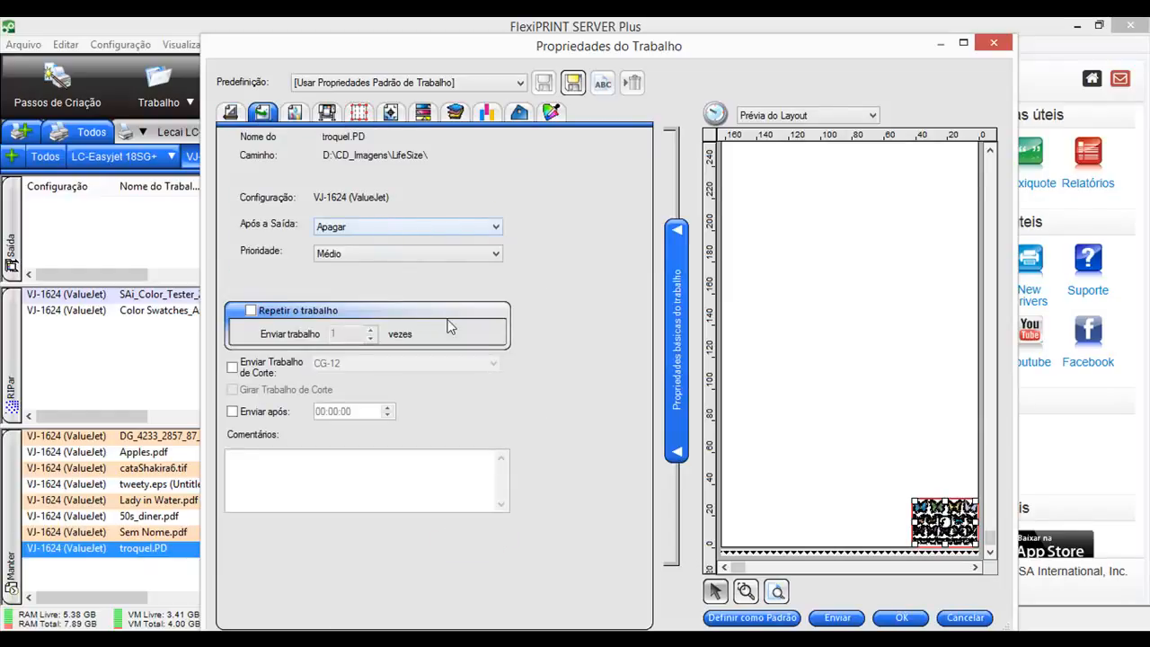
pyautogui.click(234, 367)
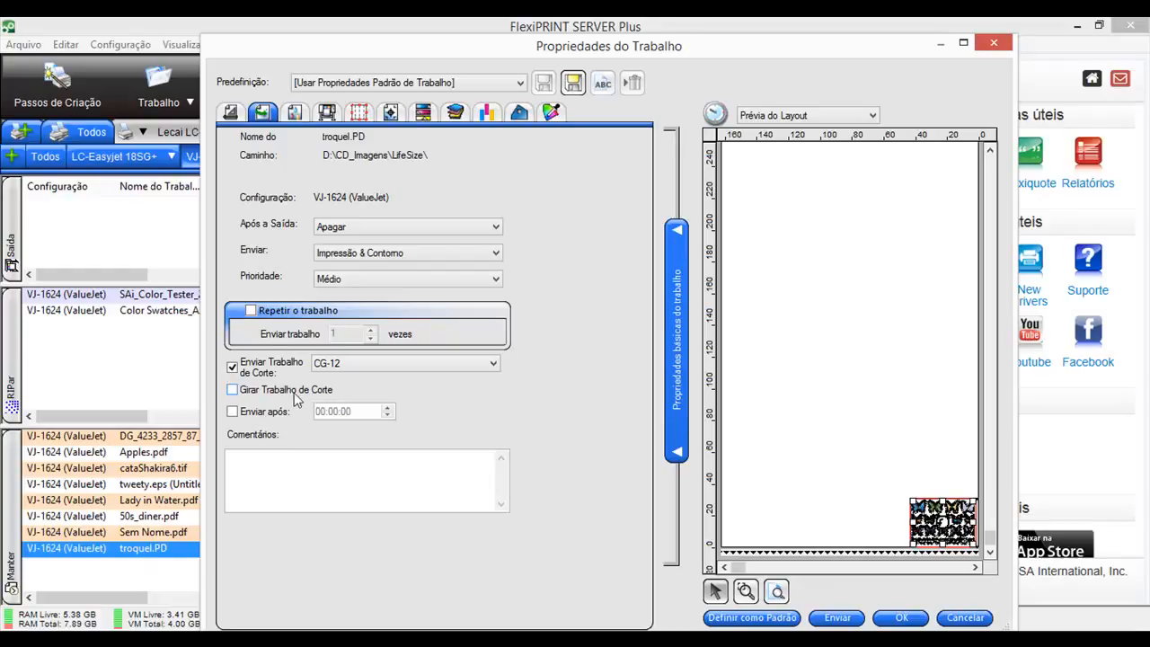
pyautogui.click(233, 390)
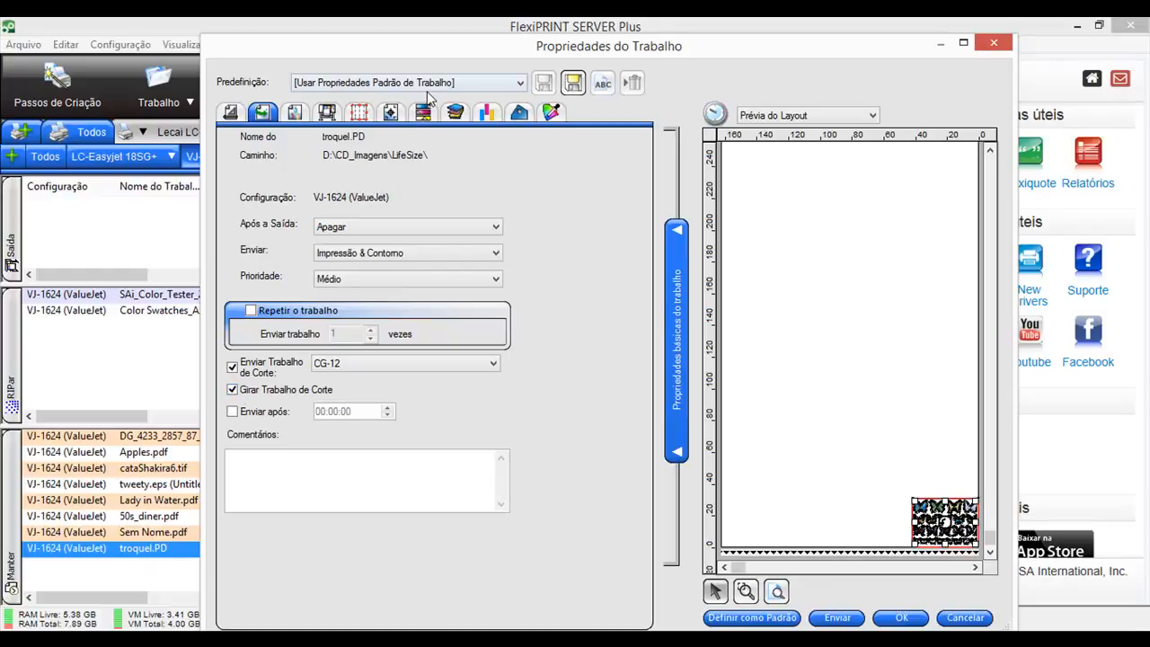
# Try Registro Horizontal as the print marks of troquel.PD, and set them back to Registro Vertical.
pyautogui.click(391, 113)
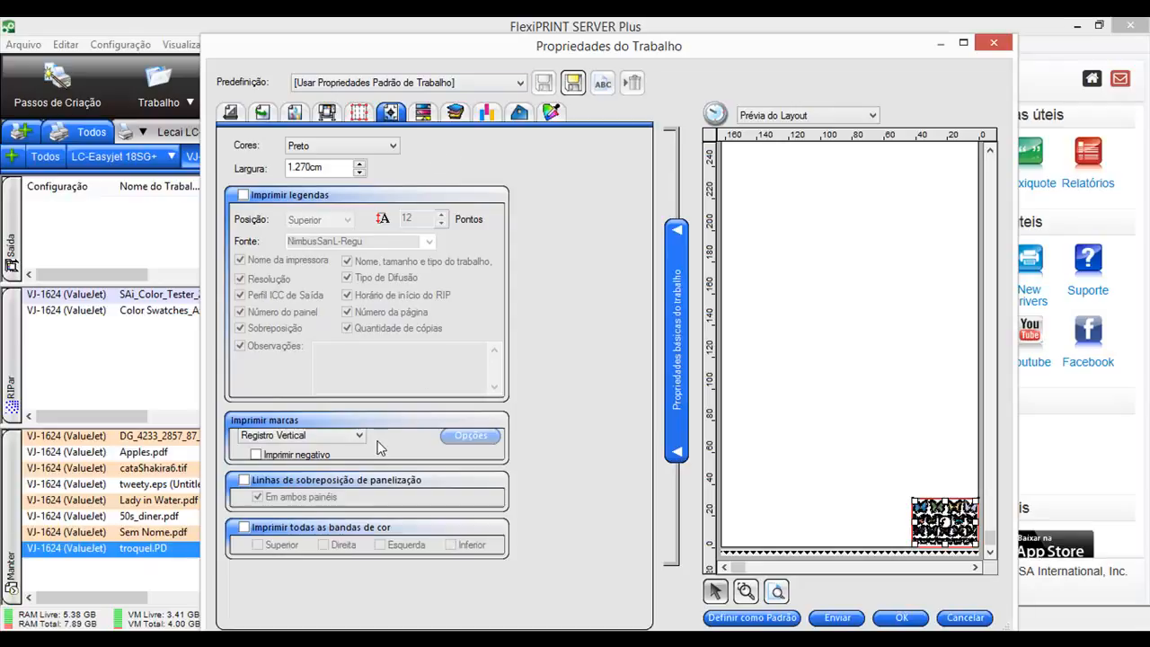
pyautogui.click(360, 436)
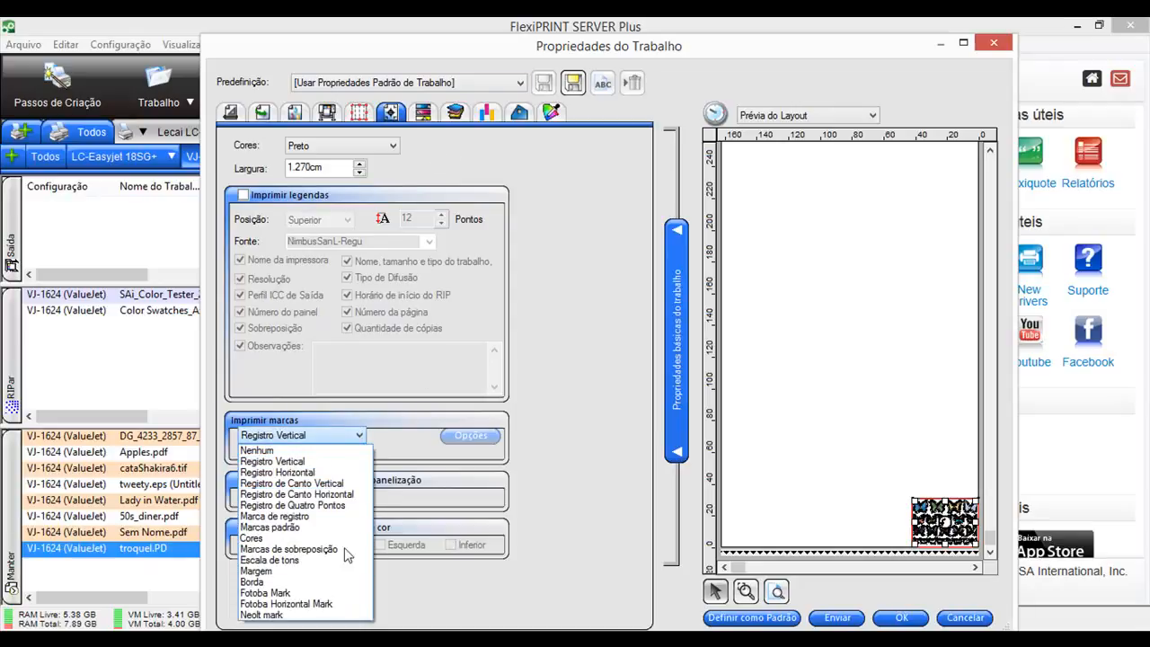
pyautogui.click(348, 474)
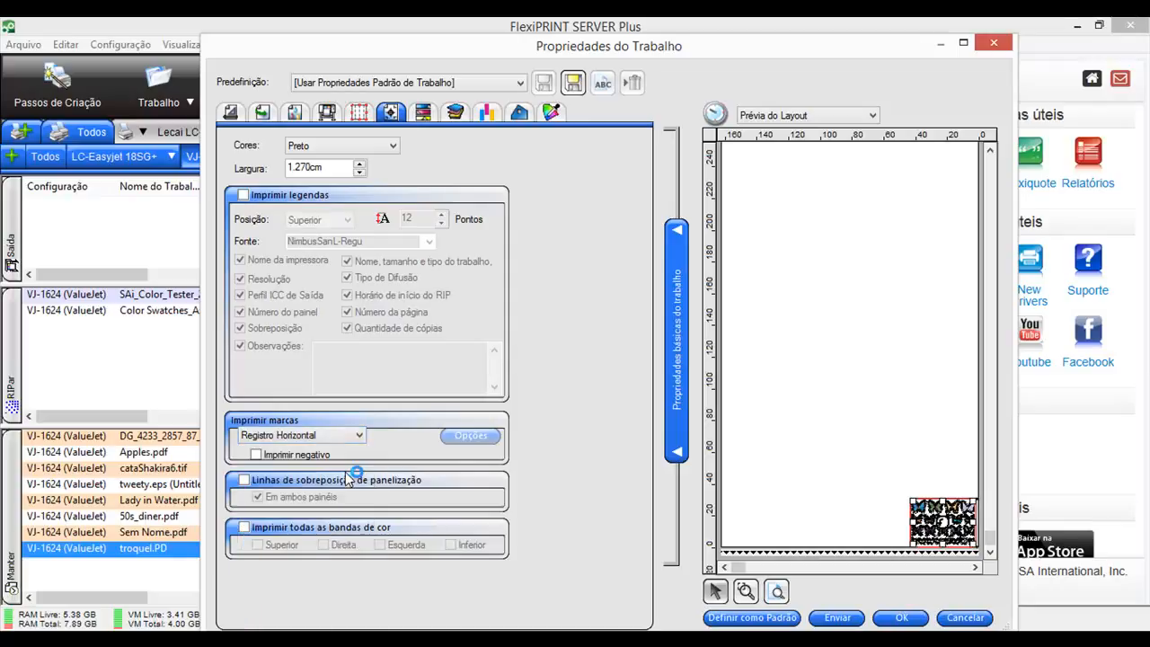
pyautogui.click(314, 440)
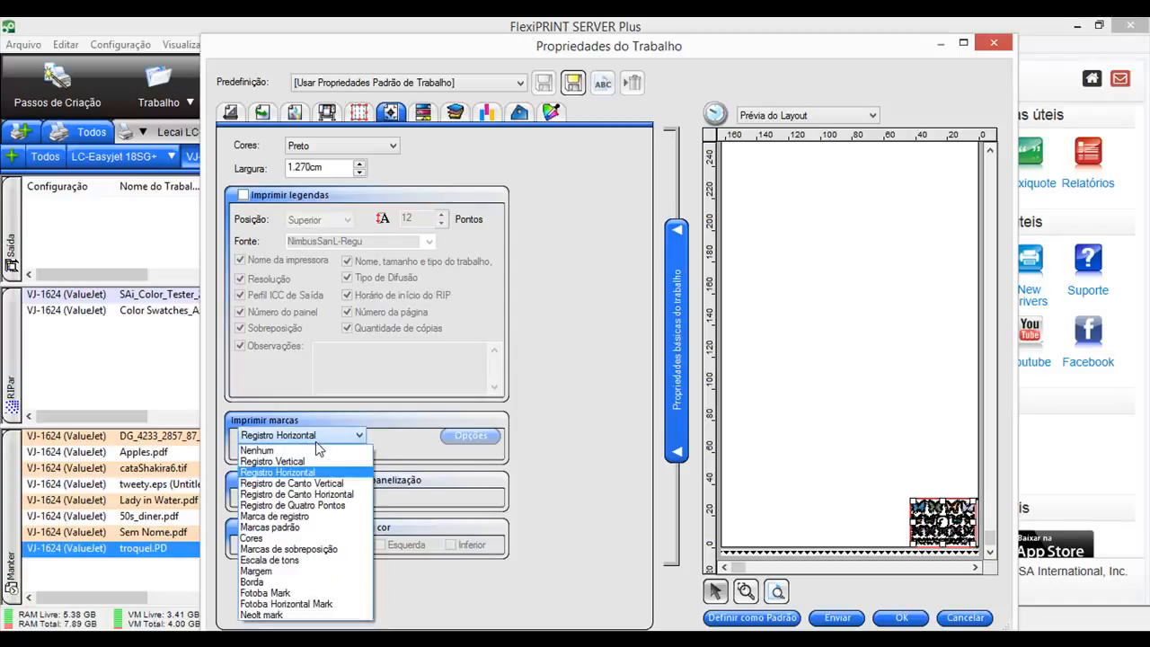
pyautogui.click(316, 462)
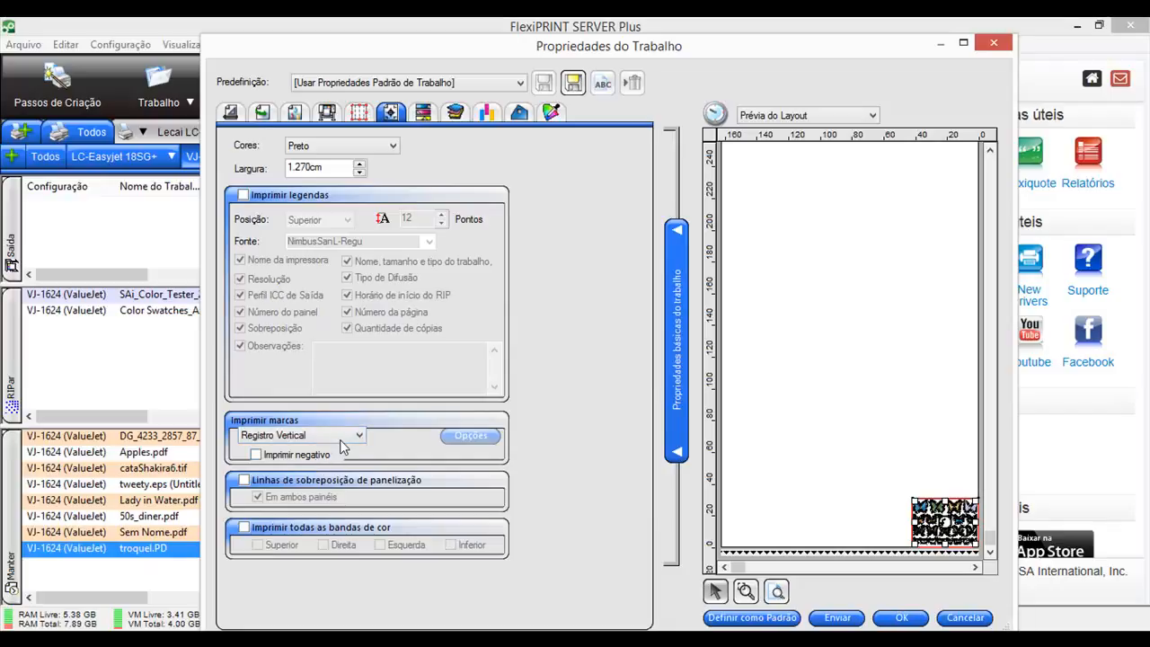